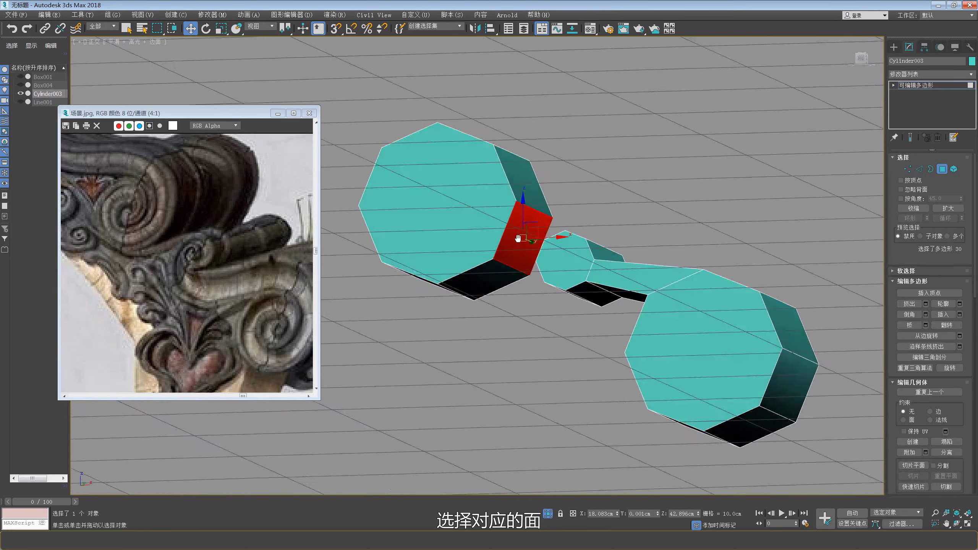
- Delete the side polygon of the large upper cylinder that faces the small cylinder
{"action": "left_click", "coordinate": [500, 271]}
{"action": "key", "text": "Delete"}
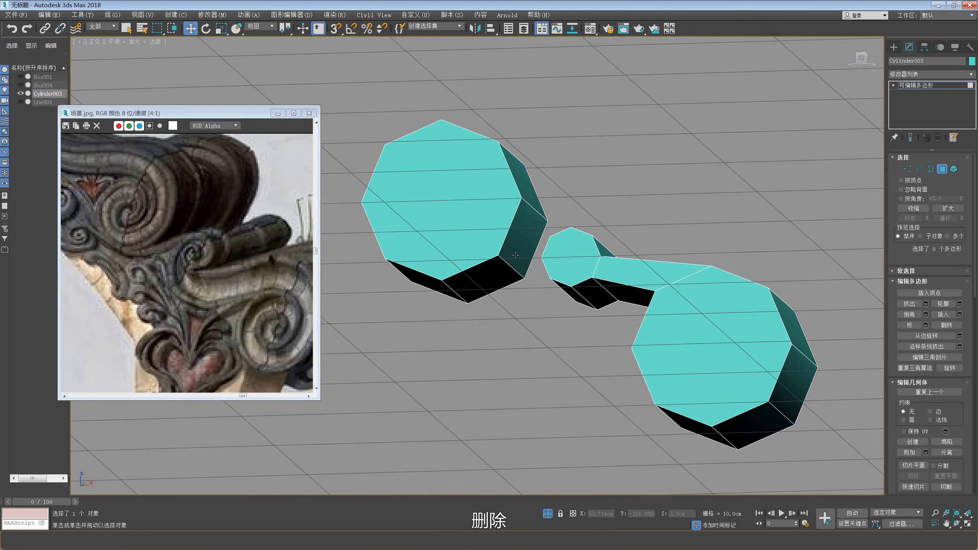
{"action": "key", "text": "2"}
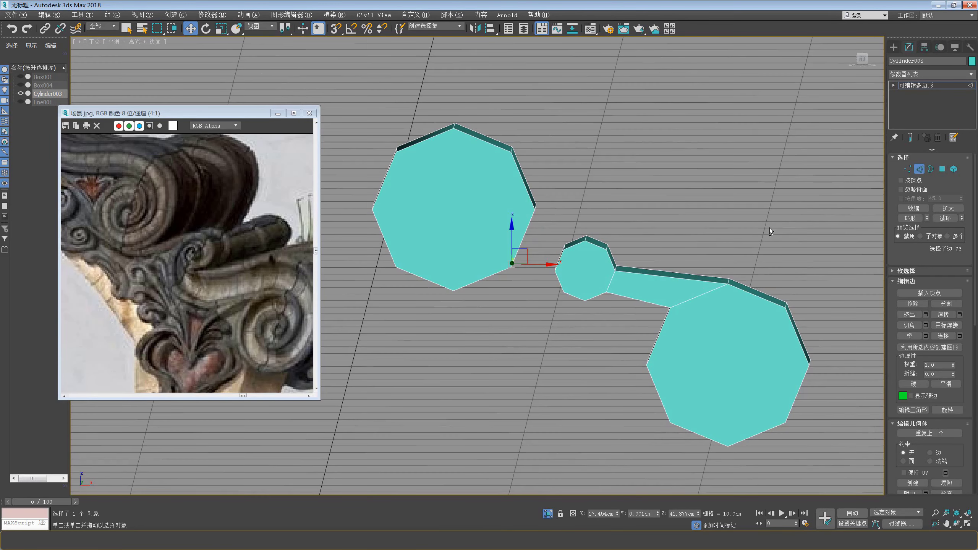
{"action": "left_click", "coordinate": [921, 169]}
{"action": "left_click_drag", "start_coordinate": [553, 127], "coordinate": [444, 182]}
- Rotate the large upper cylinder element in its own plane so its open side faces the small cylinder
{"action": "key", "text": "e"}
{"action": "left_click", "coordinate": [954, 169]}
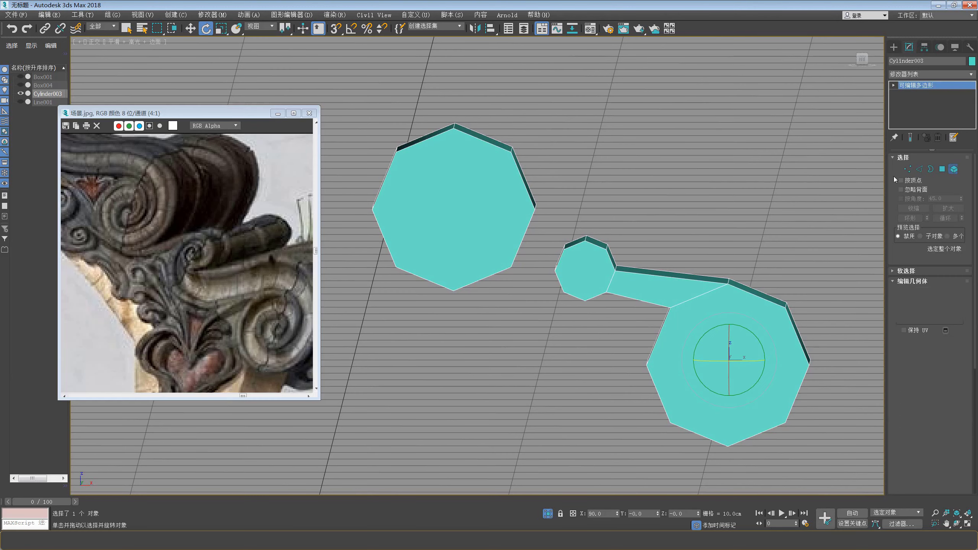
{"action": "left_click", "coordinate": [497, 201]}
{"action": "middle_click_drag", "start_coordinate": [496, 201], "coordinate": [486, 198], "text": "alt"}
{"action": "right_click", "coordinate": [488, 199]}
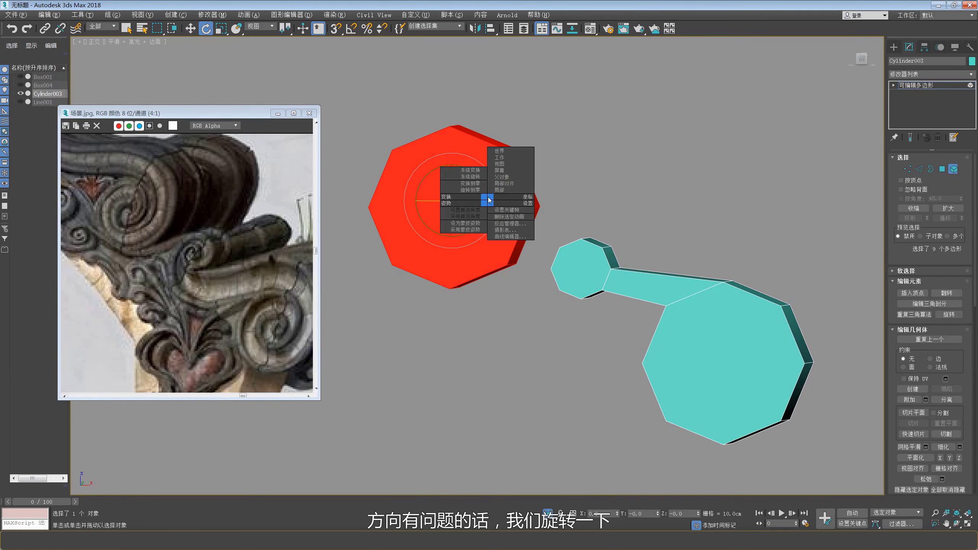
{"action": "left_click", "coordinate": [502, 166]}
{"action": "left_click_drag", "start_coordinate": [479, 182], "coordinate": [467, 168]}
{"action": "middle_click_drag", "start_coordinate": [470, 170], "coordinate": [515, 179], "text": "alt"}
- Bridge the open border of the large upper cylinder with the open border of the small cylinder
{"action": "key", "text": "w"}
{"action": "key", "text": "2"}
{"action": "left_click", "coordinate": [531, 242]}
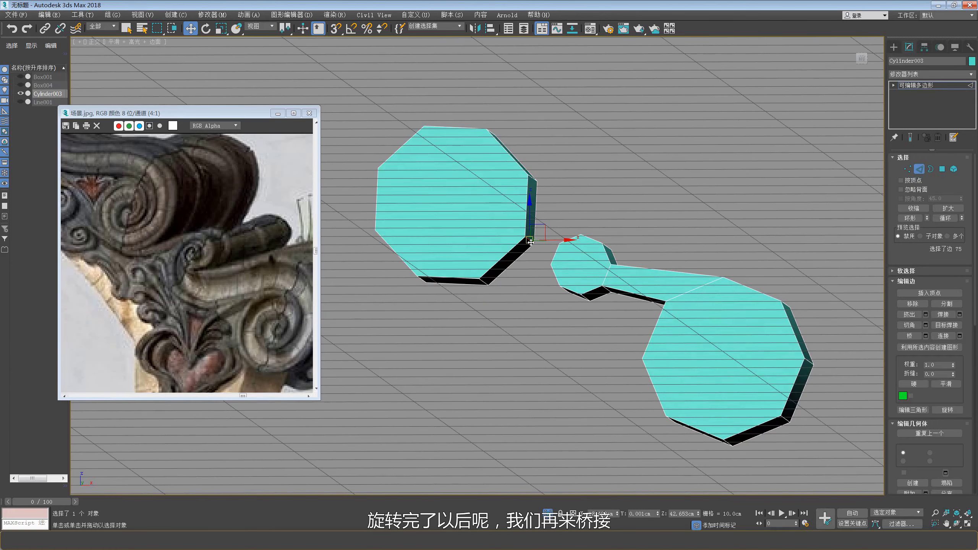
{"action": "key", "text": "3"}
{"action": "left_click", "coordinate": [534, 247]}
{"action": "left_click", "coordinate": [554, 258], "text": "ctrl"}
{"action": "middle_click_drag", "start_coordinate": [554, 259], "coordinate": [563, 279], "text": "alt"}
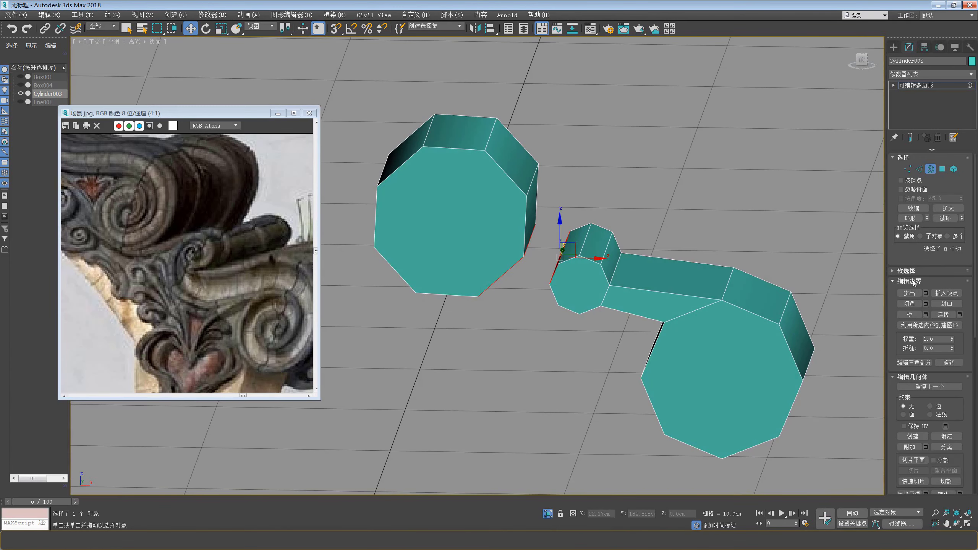
{"action": "left_click", "coordinate": [910, 315]}
{"action": "scroll", "coordinate": [660, 296], "scroll_direction": "down", "scroll_amount": 3}
- Unhide all hidden objects so the whole arch is shown with the scrollwork
{"action": "right_click", "coordinate": [620, 257]}
{"action": "left_click", "coordinate": [647, 248]}
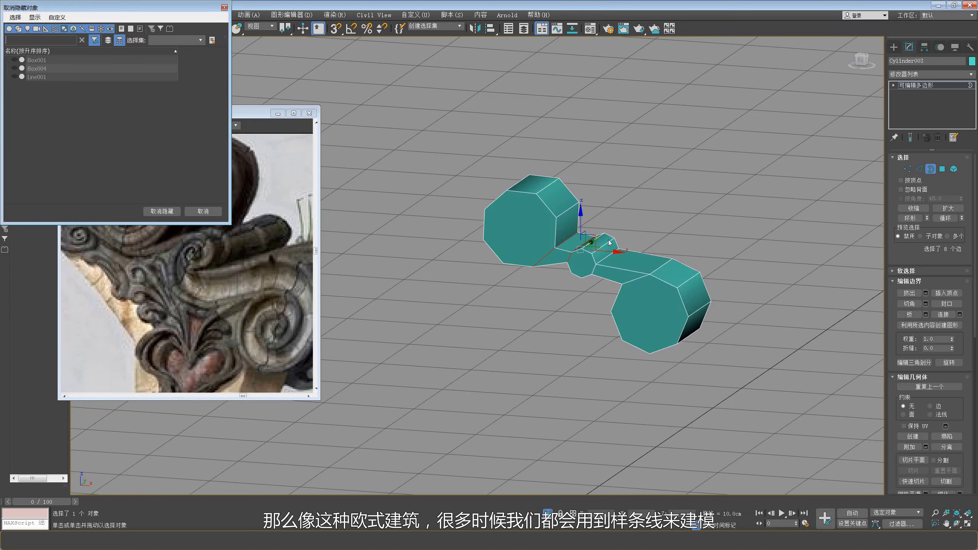
{"action": "left_click", "coordinate": [203, 212]}
{"action": "right_click", "coordinate": [512, 193]}
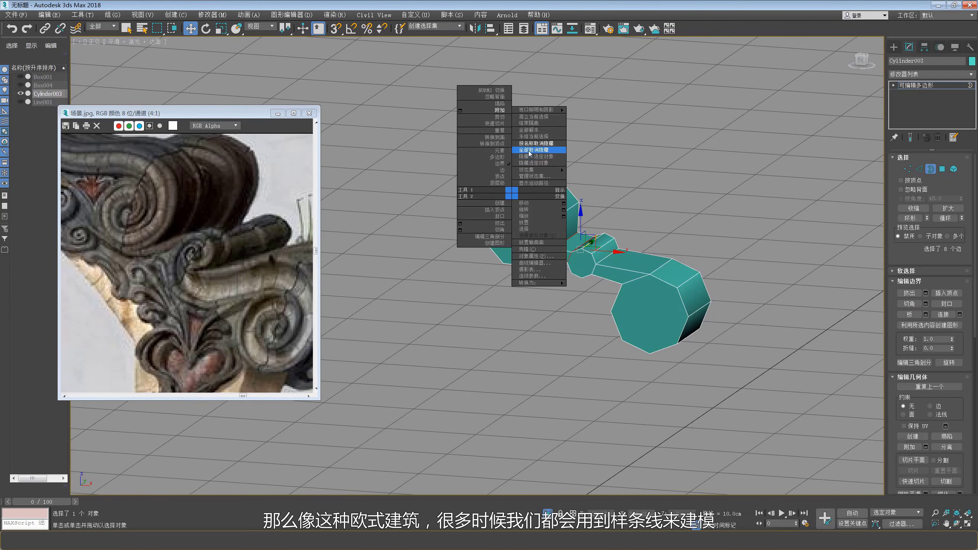
{"action": "left_click", "coordinate": [529, 151]}
{"action": "scroll", "coordinate": [512, 207], "scroll_direction": "down", "scroll_amount": 2}
{"action": "middle_click_drag", "start_coordinate": [512, 208], "coordinate": [528, 223], "text": "alt"}
{"action": "scroll", "coordinate": [248, 238], "scroll_direction": "down", "scroll_amount": 2}
{"action": "scroll", "coordinate": [530, 259], "scroll_direction": "down", "scroll_amount": 2}
{"action": "middle_click_drag", "start_coordinate": [530, 260], "coordinate": [533, 239]}
{"action": "left_click", "coordinate": [253, 288]}
{"action": "scroll", "coordinate": [590, 257], "scroll_direction": "up", "scroll_amount": 2}
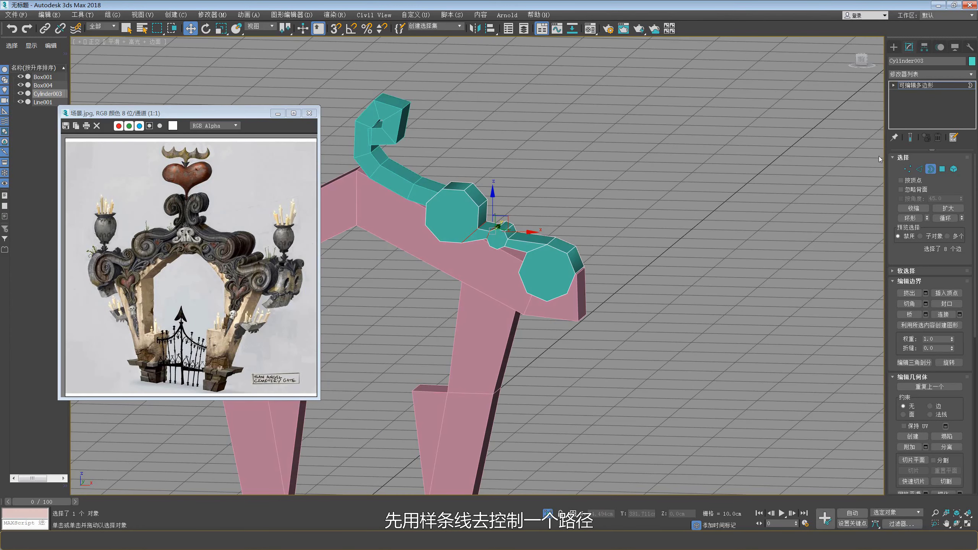
- Move the end polygon of the pink arch beam beside the scrollwork slightly outward along X
{"action": "left_click", "coordinate": [599, 278]}
{"action": "left_click", "coordinate": [583, 288]}
{"action": "middle_click_drag", "start_coordinate": [583, 288], "coordinate": [578, 282]}
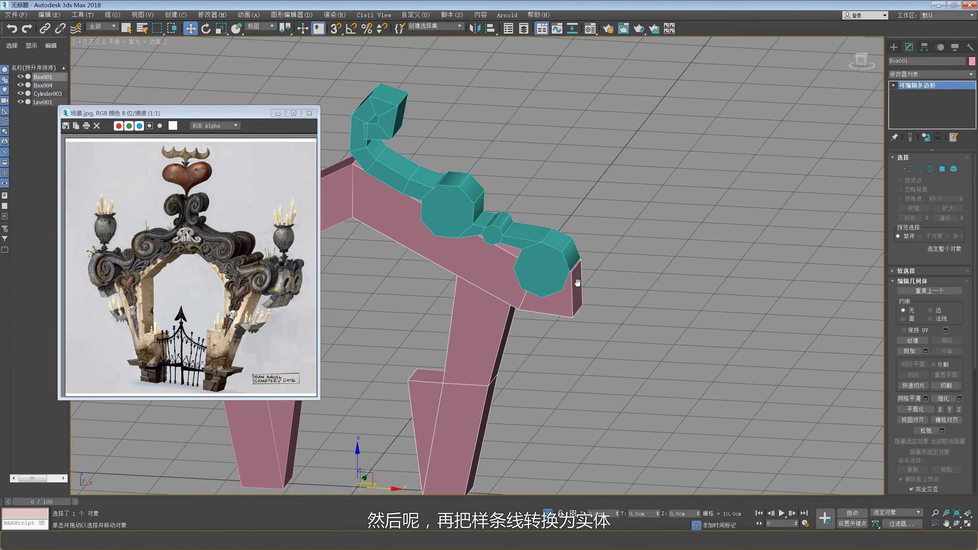
{"action": "left_click", "coordinate": [942, 169]}
{"action": "left_click", "coordinate": [576, 288]}
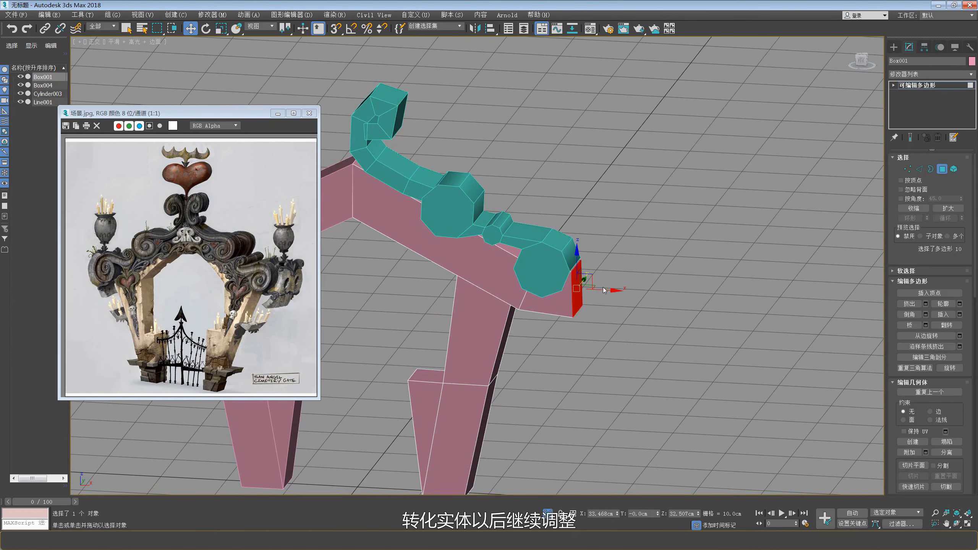
{"action": "left_click_drag", "start_coordinate": [608, 291], "coordinate": [624, 293]}
{"action": "middle_click_drag", "start_coordinate": [626, 294], "coordinate": [525, 234], "text": "alt"}
{"action": "scroll", "coordinate": [525, 235], "scroll_direction": "down", "scroll_amount": 4}
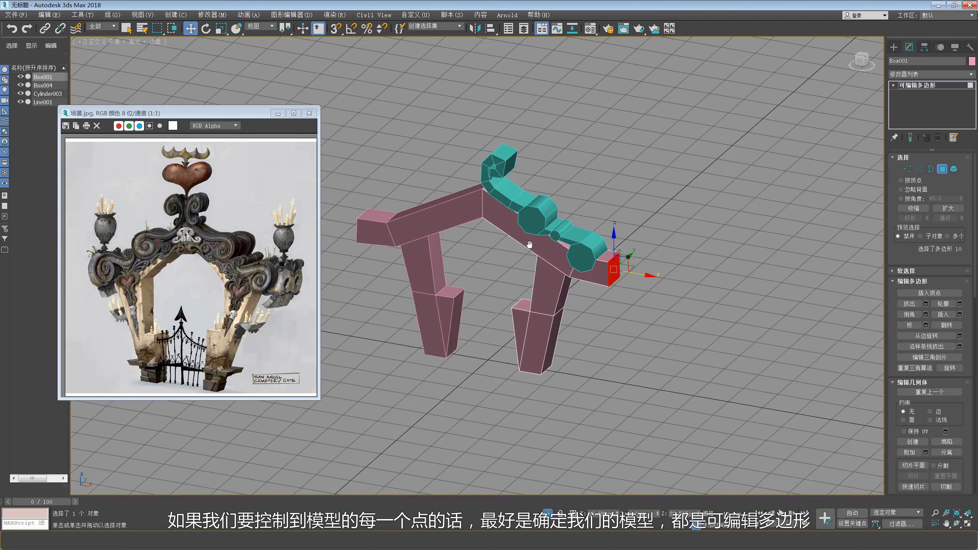
- Examine the candle urn and its stand in the reference image
{"action": "left_click", "coordinate": [186, 264]}
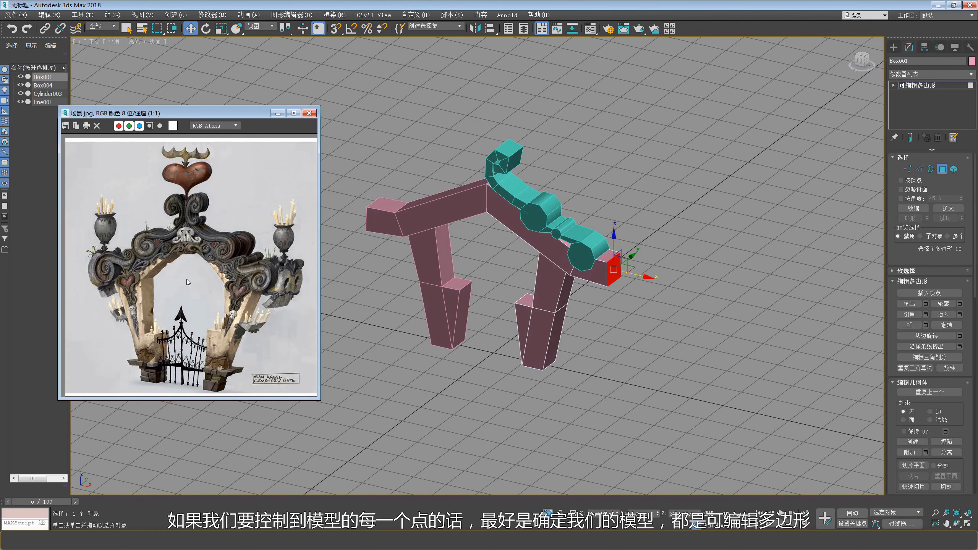
{"action": "middle_click_drag", "start_coordinate": [465, 278], "coordinate": [442, 262]}
{"action": "left_click", "coordinate": [279, 242]}
{"action": "scroll", "coordinate": [279, 242], "scroll_direction": "up", "scroll_amount": 1}
{"action": "middle_click_drag", "start_coordinate": [284, 208], "coordinate": [152, 241]}
{"action": "middle_click_drag", "start_coordinate": [486, 254], "coordinate": [577, 262], "text": "alt"}
{"action": "scroll", "coordinate": [499, 249], "scroll_direction": "up", "scroll_amount": 3}
{"action": "left_click", "coordinate": [257, 268]}
{"action": "scroll", "coordinate": [256, 268], "scroll_direction": "up", "scroll_amount": 1}
{"action": "middle_click_drag", "start_coordinate": [257, 269], "coordinate": [248, 275]}
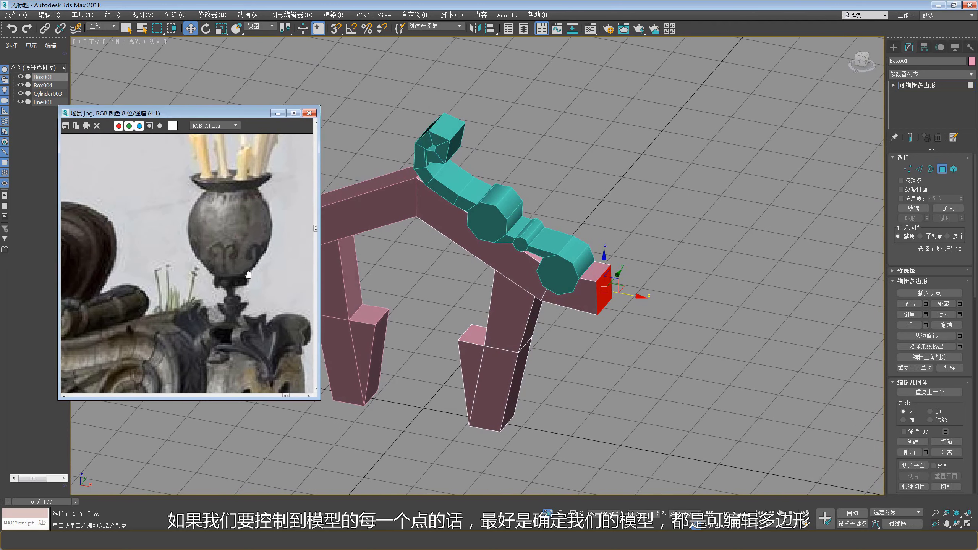
- Create a thin upright cylinder about 1.09 cm in radius and 10.2 cm high beside the arch leg as the urn's stand
{"action": "left_click", "coordinate": [894, 47]}
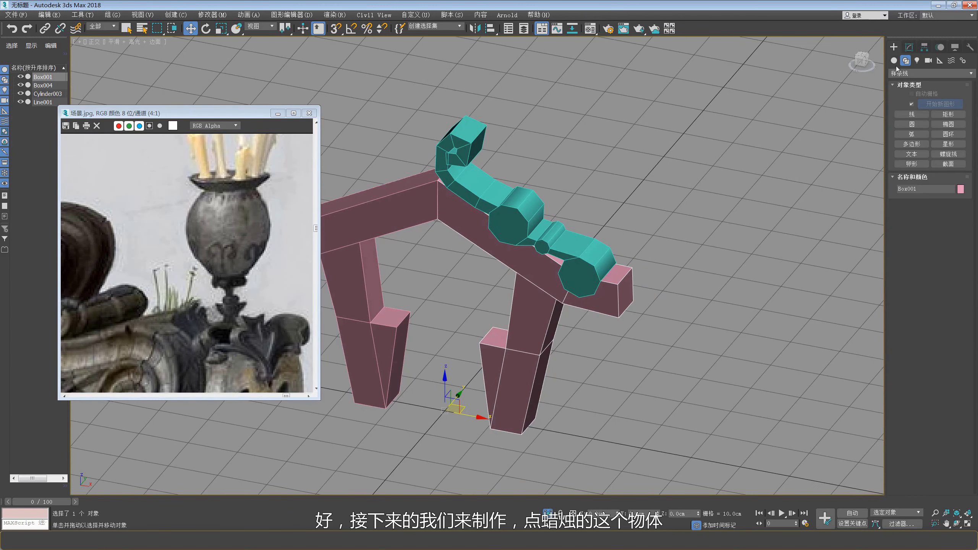
{"action": "left_click", "coordinate": [894, 61]}
{"action": "left_click", "coordinate": [910, 103]}
{"action": "scroll", "coordinate": [840, 181], "scroll_direction": "down", "scroll_amount": 2}
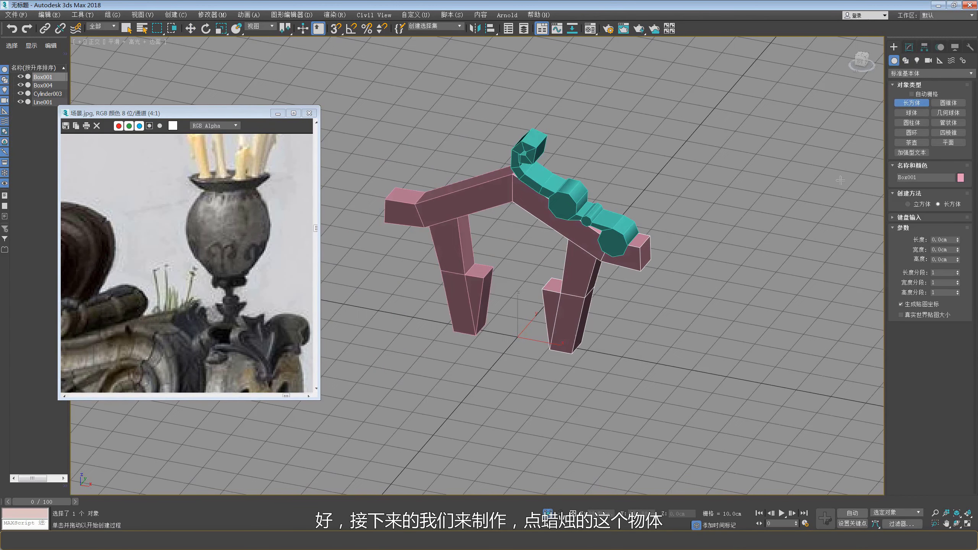
{"action": "left_click", "coordinate": [911, 123]}
{"action": "scroll", "coordinate": [585, 333], "scroll_direction": "up", "scroll_amount": 4}
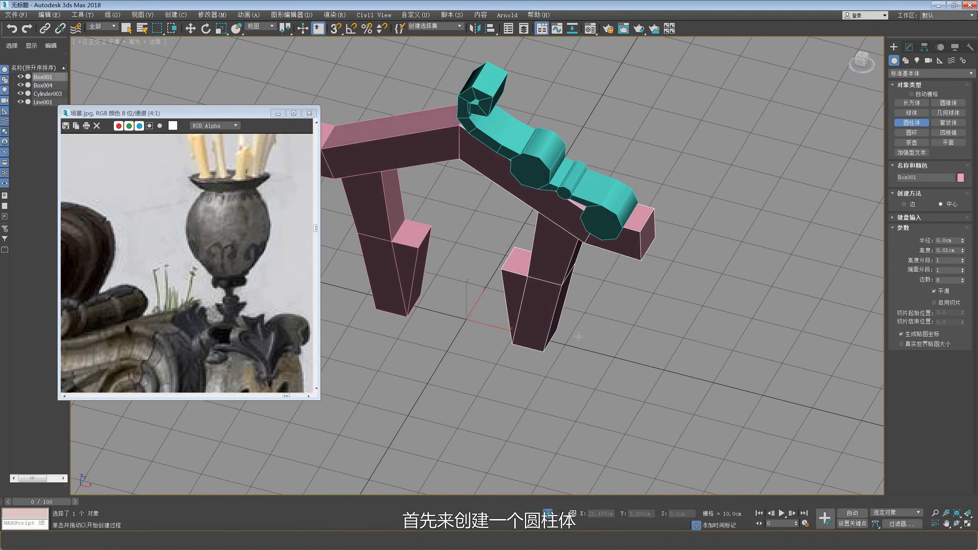
{"action": "left_click_drag", "start_coordinate": [578, 337], "coordinate": [582, 340]}
{"action": "left_click", "coordinate": [582, 299]}
{"action": "key", "text": "w"}
- Move the thin cylinder up onto the outer end of the arch beam
{"action": "middle_click_drag", "start_coordinate": [564, 360], "coordinate": [573, 333], "text": "alt"}
{"action": "scroll", "coordinate": [574, 333], "scroll_direction": "down", "scroll_amount": 3}
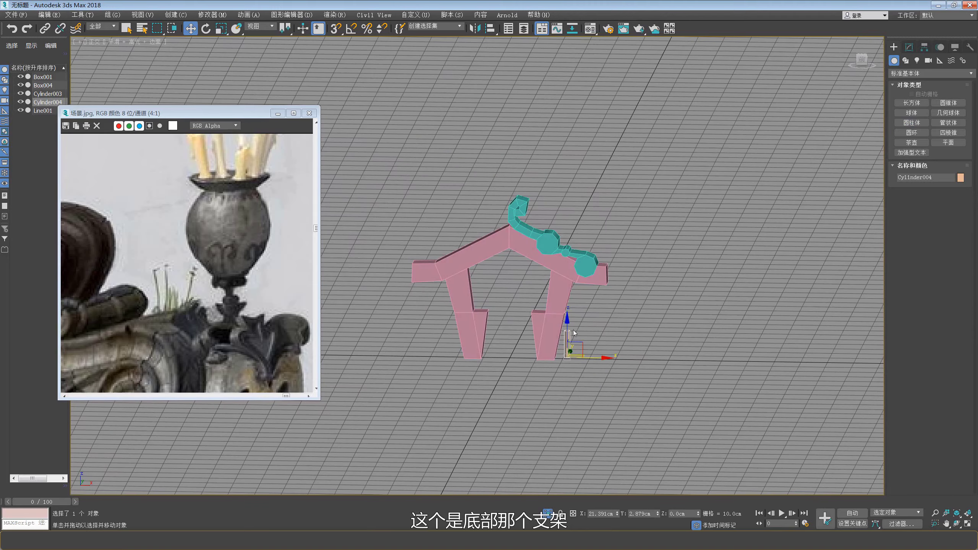
{"action": "scroll", "coordinate": [212, 294], "scroll_direction": "down", "scroll_amount": 2}
{"action": "scroll", "coordinate": [555, 250], "scroll_direction": "up", "scroll_amount": 6}
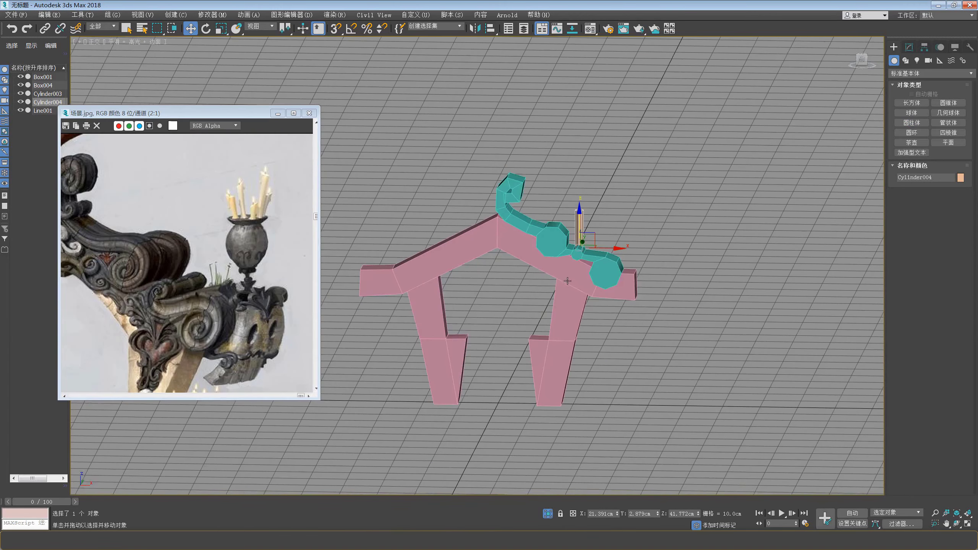
{"action": "left_click_drag", "start_coordinate": [653, 239], "coordinate": [664, 263]}
{"action": "middle_click_drag", "start_coordinate": [665, 266], "coordinate": [629, 294], "text": "alt"}
{"action": "left_click_drag", "start_coordinate": [674, 264], "coordinate": [661, 262]}
{"action": "middle_click_drag", "start_coordinate": [661, 263], "coordinate": [607, 290], "text": "alt"}
- Set the thin cylinder's radius to 0.73 cm
{"action": "left_click", "coordinate": [909, 47]}
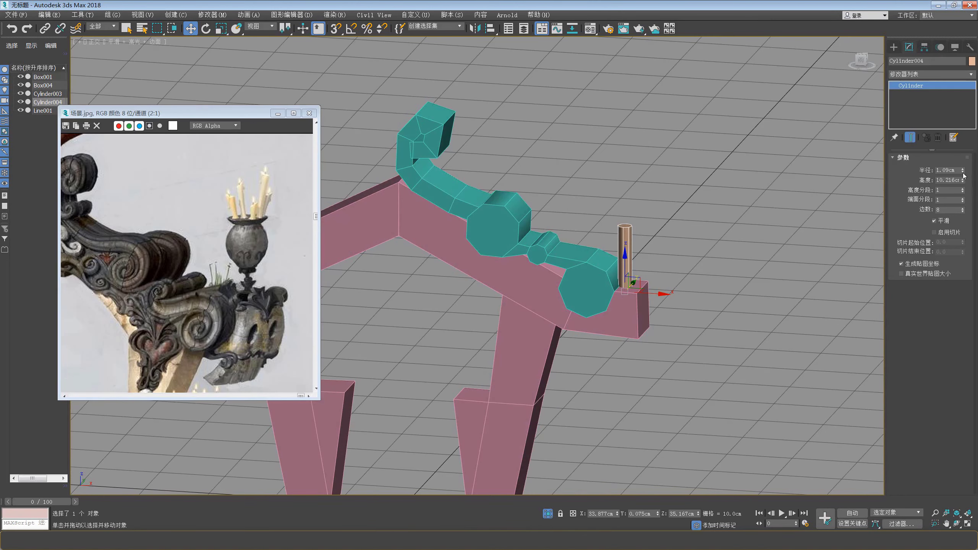
{"action": "left_click_drag", "start_coordinate": [964, 176], "coordinate": [963, 179]}
{"action": "scroll", "coordinate": [608, 261], "scroll_direction": "down", "scroll_amount": 4}
{"action": "middle_click_drag", "start_coordinate": [608, 261], "coordinate": [641, 263], "text": "alt"}
- Create a sphere about 1.87 cm in radius centred on the thin cylinder in the top view
{"action": "left_click", "coordinate": [893, 47]}
{"action": "left_click", "coordinate": [912, 113]}
{"action": "key", "text": "alt+w"}
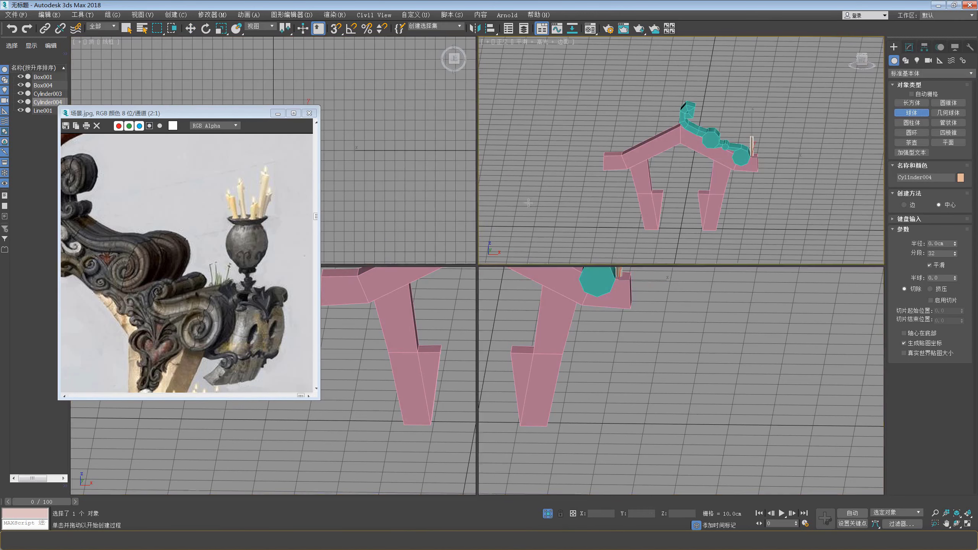
{"action": "middle_click", "coordinate": [442, 224]}
{"action": "key", "text": "alt+w"}
{"action": "scroll", "coordinate": [717, 270], "scroll_direction": "up", "scroll_amount": 5}
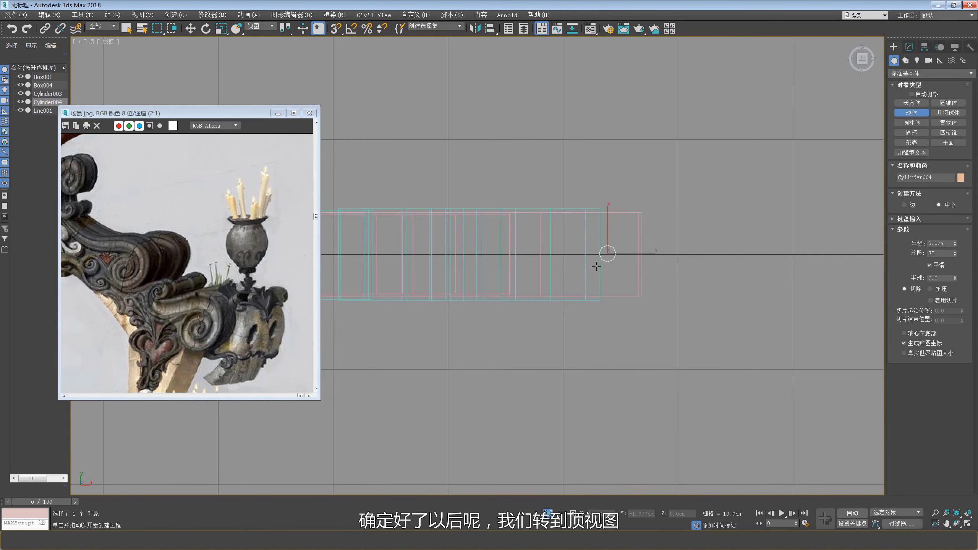
{"action": "left_click_drag", "start_coordinate": [609, 253], "coordinate": [609, 274]}
{"action": "key", "text": "w"}
- Raise the sphere to the upper end of the thin cylinder in the front view
{"action": "key", "text": "f"}
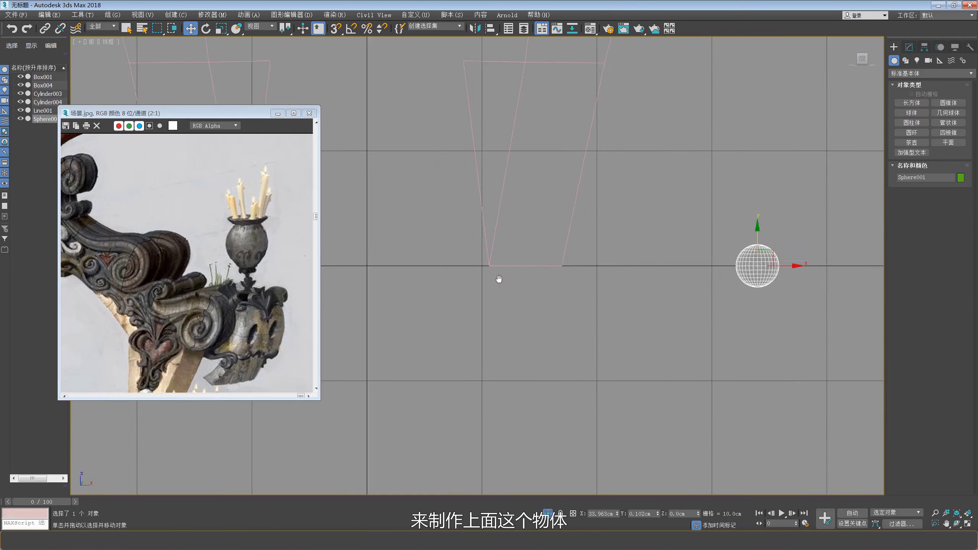
{"action": "scroll", "coordinate": [593, 283], "scroll_direction": "down", "scroll_amount": 3}
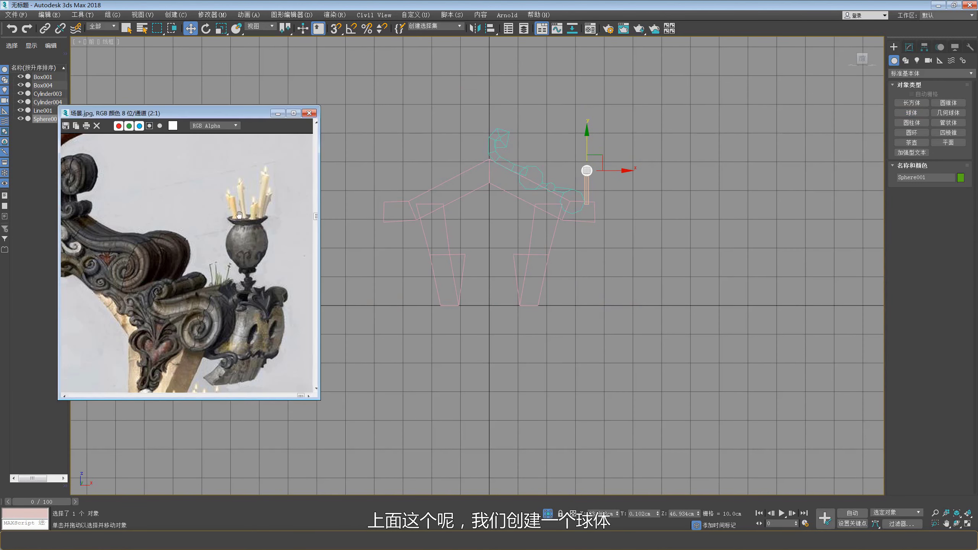
{"action": "scroll", "coordinate": [240, 218], "scroll_direction": "down", "scroll_amount": 2}
{"action": "scroll", "coordinate": [626, 205], "scroll_direction": "up", "scroll_amount": 5}
{"action": "middle_click_drag", "start_coordinate": [567, 146], "coordinate": [625, 224]}
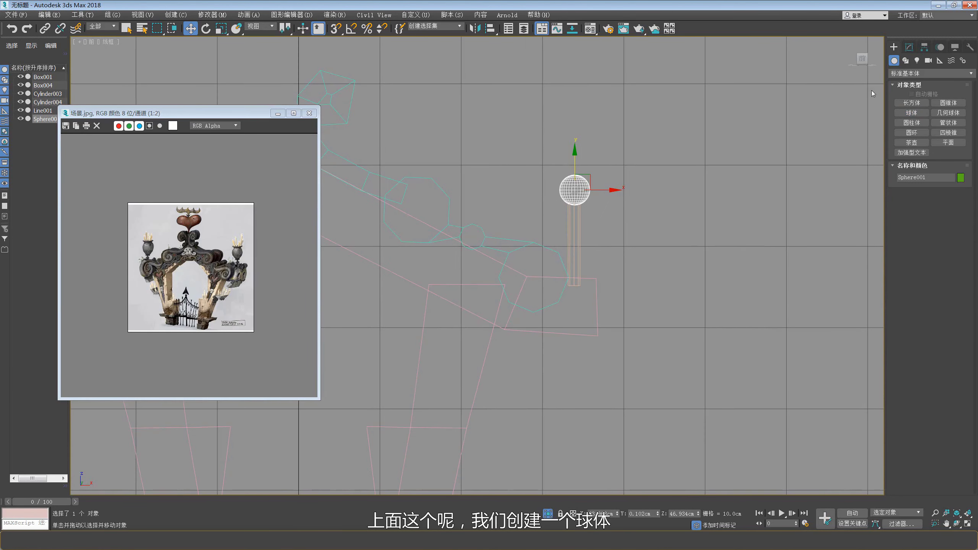
- Reduce the sphere's segments to 8
{"action": "left_click", "coordinate": [911, 46]}
{"action": "key", "text": "F4"}
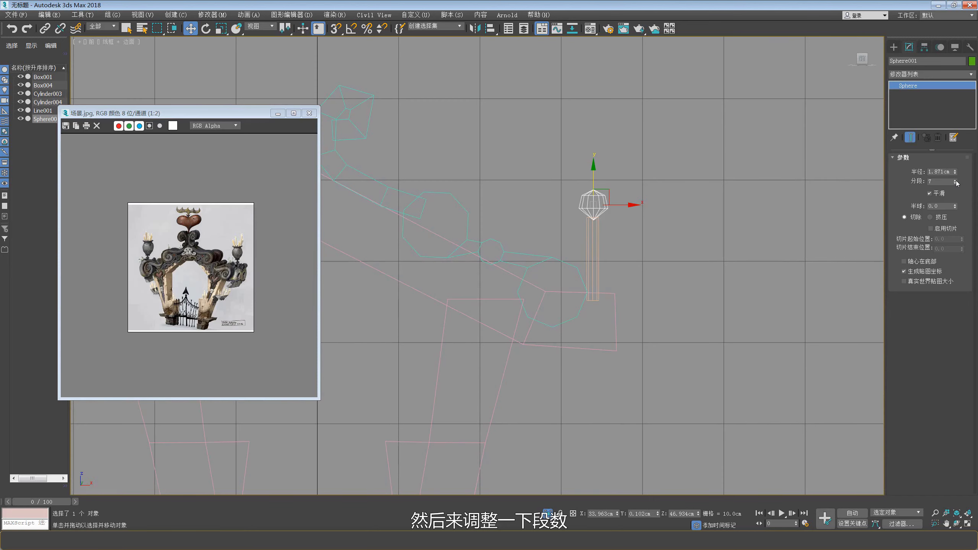
{"action": "middle_click_drag", "start_coordinate": [607, 188], "coordinate": [616, 204]}
- Stretch the sphere vertically into an ellipsoid and set its radius to 2.171 cm
{"action": "key", "text": "r"}
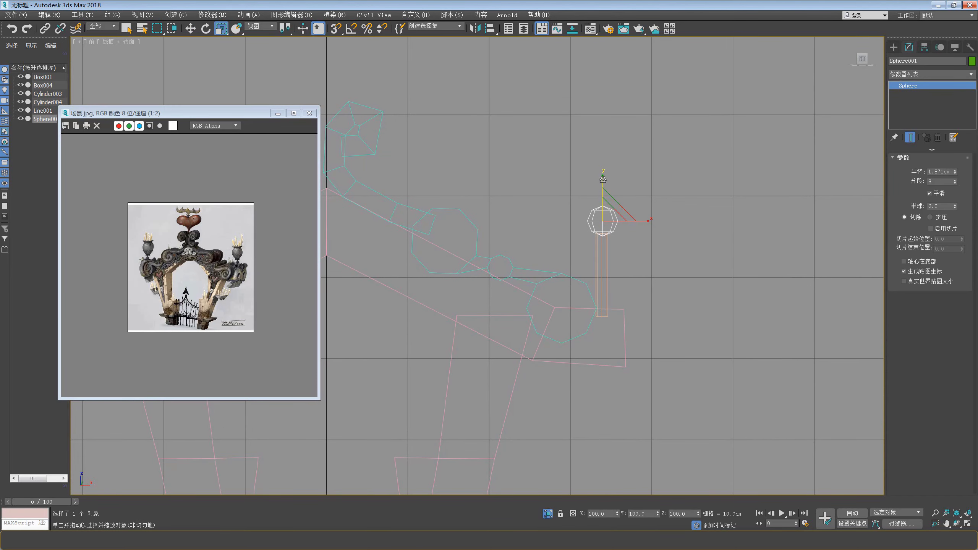
{"action": "left_click_drag", "start_coordinate": [603, 171], "coordinate": [603, 165]}
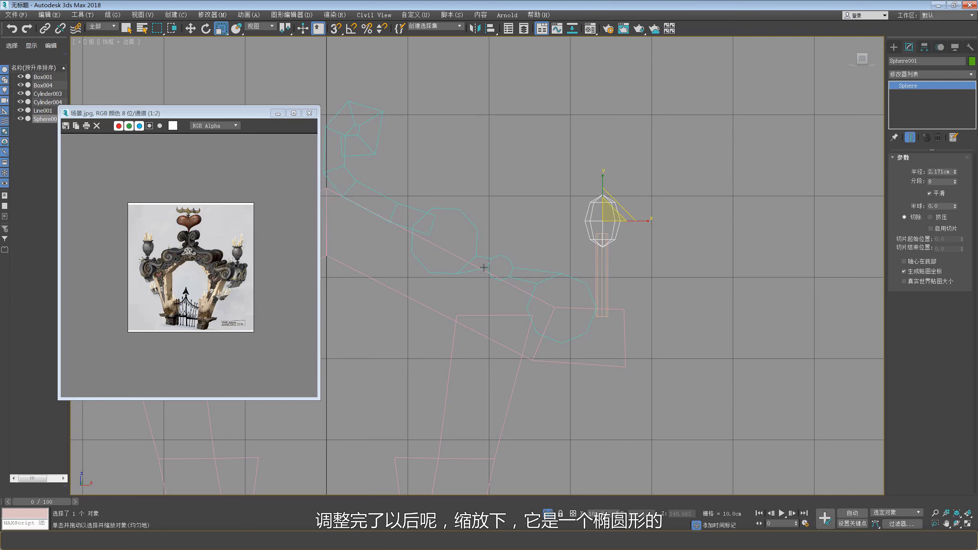
{"action": "key", "text": "w"}
{"action": "middle_click_drag", "start_coordinate": [584, 248], "coordinate": [583, 258]}
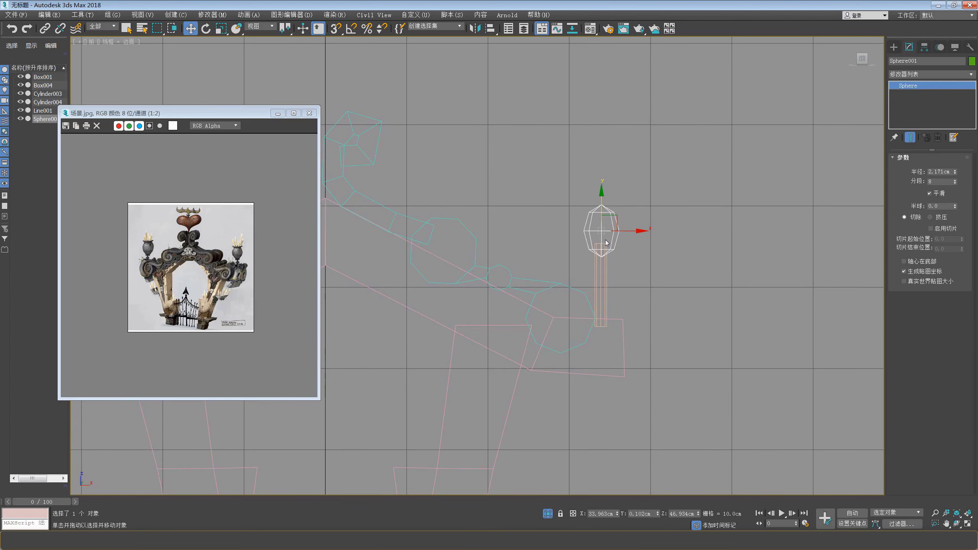
- Set the stand cylinder's radius to 0.42 cm and height to 7.764 cm, and rest the ellipsoid on its upper end
{"action": "left_click", "coordinate": [599, 279]}
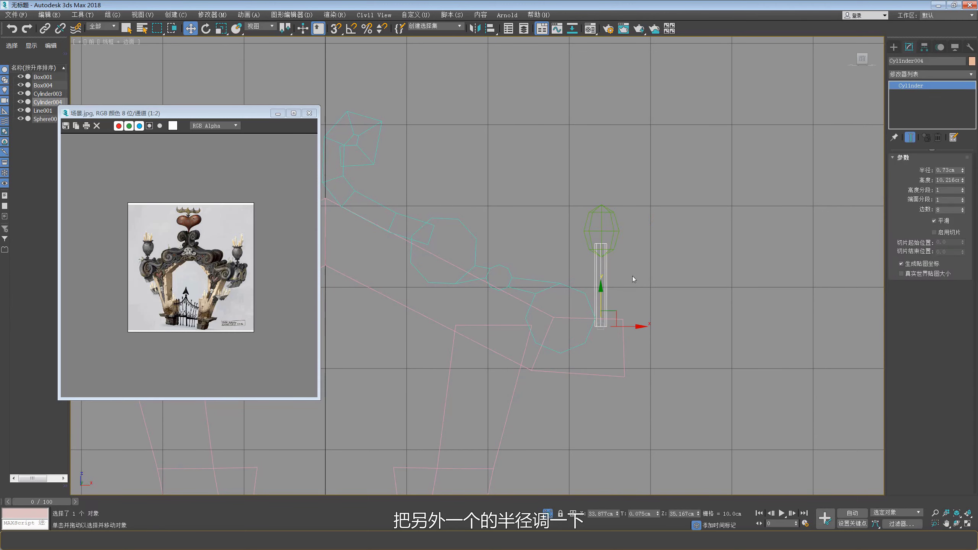
{"action": "left_click_drag", "start_coordinate": [963, 172], "coordinate": [964, 183]}
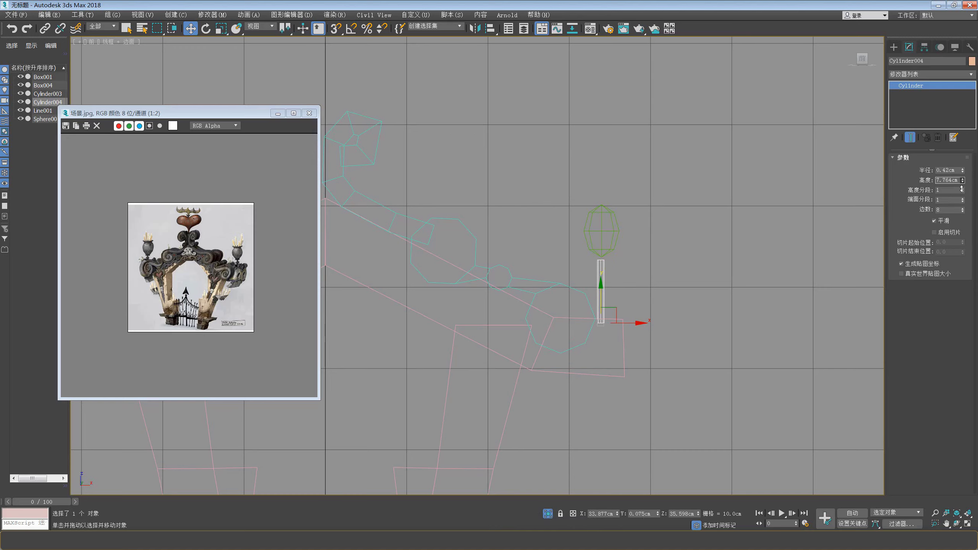
{"action": "left_click", "coordinate": [593, 215]}
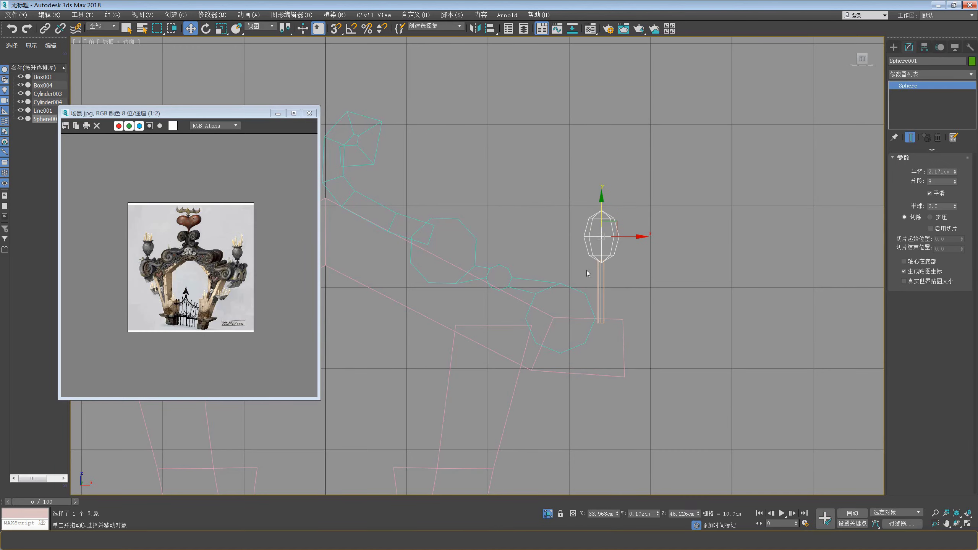
- Convert the urn's ellipsoid to an editable poly
{"action": "key", "text": "F3"}
{"action": "middle_click_drag", "start_coordinate": [616, 293], "coordinate": [620, 264]}
{"action": "scroll", "coordinate": [620, 265], "scroll_direction": "down", "scroll_amount": 4}
{"action": "key", "text": "alt+w"}
{"action": "middle_click", "coordinate": [681, 356]}
{"action": "key", "text": "alt+w"}
{"action": "scroll", "coordinate": [618, 313], "scroll_direction": "down", "scroll_amount": 5}
{"action": "middle_click_drag", "start_coordinate": [593, 312], "coordinate": [574, 286]}
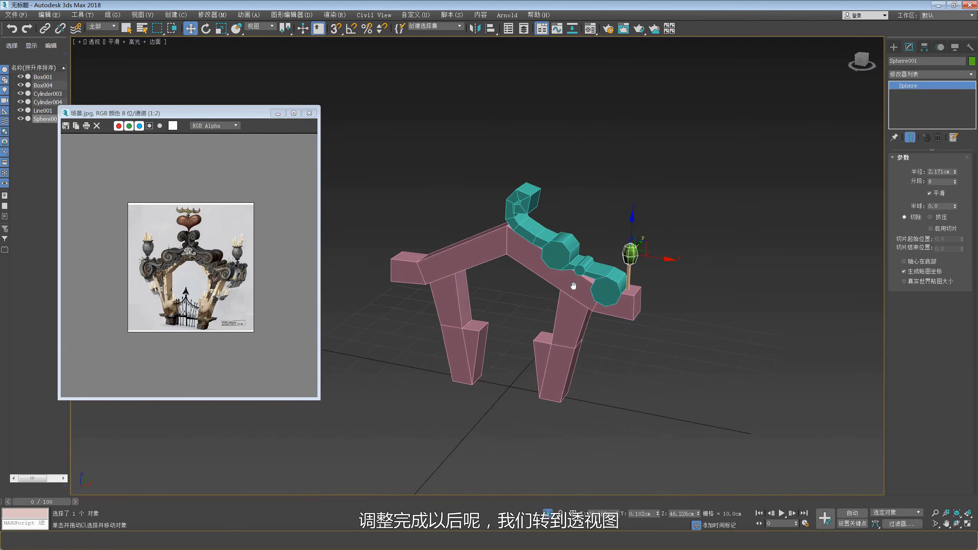
{"action": "scroll", "coordinate": [645, 254], "scroll_direction": "up", "scroll_amount": 5}
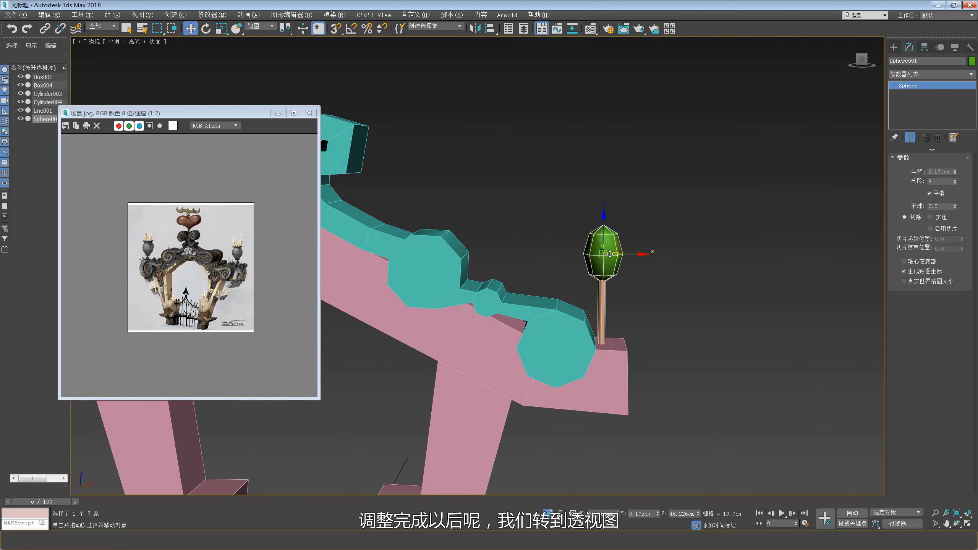
{"action": "right_click", "coordinate": [607, 248]}
{"action": "mouse_move", "coordinate": [635, 338]}
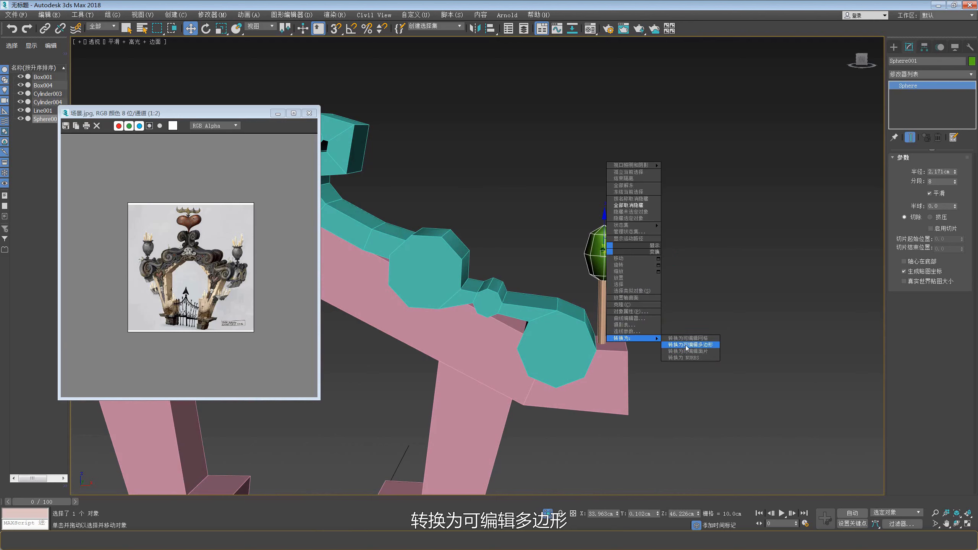
{"action": "left_click", "coordinate": [686, 345]}
- Scale the urn's middle and upper horizontal edge loops outward to give it a rounder, fuller body
{"action": "key", "text": "2"}
{"action": "double_click", "coordinate": [612, 256]}
{"action": "key", "text": "r"}
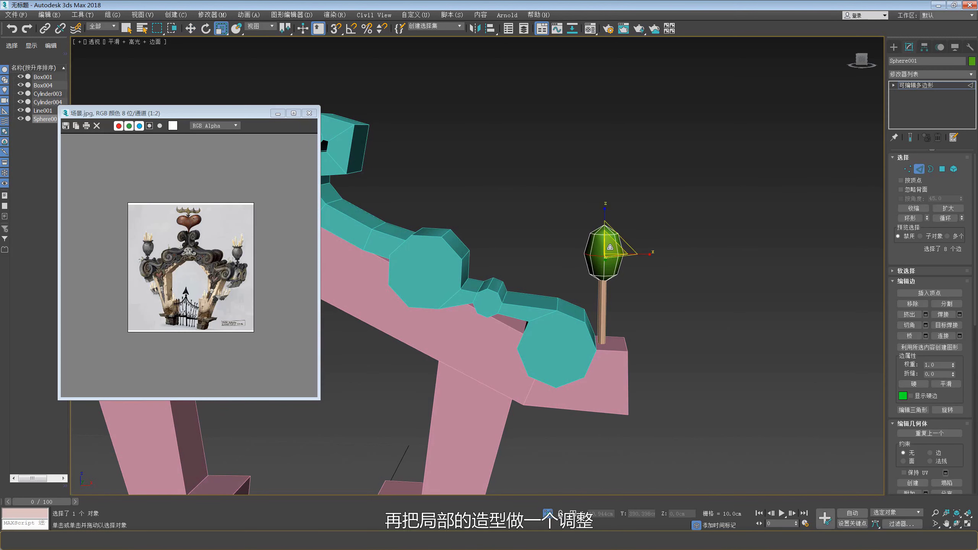
{"action": "left_click", "coordinate": [614, 235]}
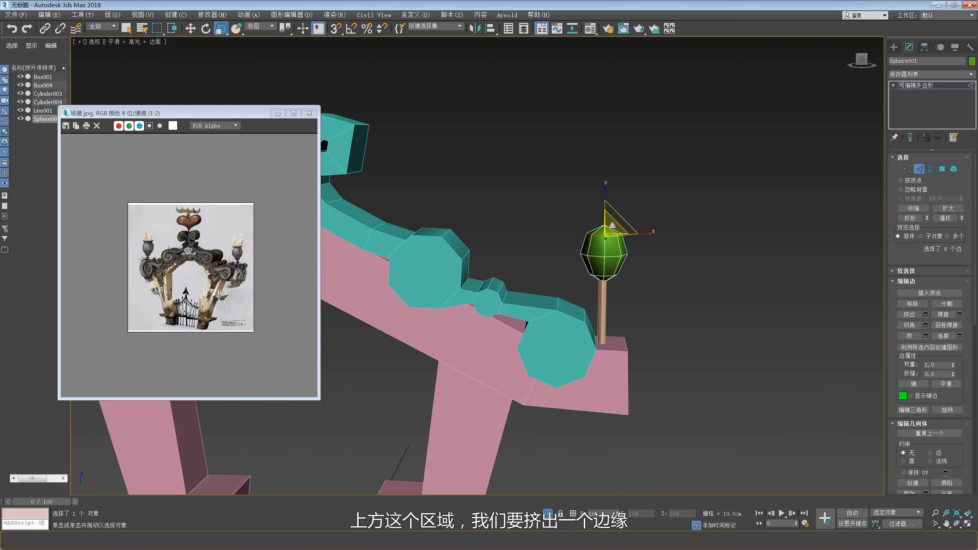
{"action": "key", "text": "w"}
- Extrude the eight polygons capping the urn upward and scale them outward into a flared rim like the reference
{"action": "middle_click_drag", "start_coordinate": [612, 226], "coordinate": [610, 231]}
{"action": "left_click", "coordinate": [163, 229]}
{"action": "scroll", "coordinate": [164, 229], "scroll_direction": "up", "scroll_amount": 2}
{"action": "middle_click_drag", "start_coordinate": [216, 231], "coordinate": [107, 237]}
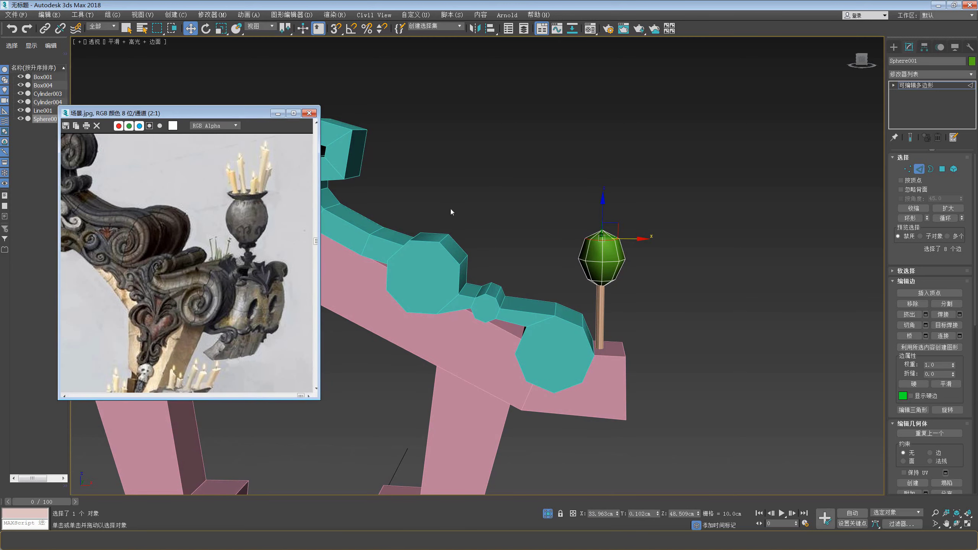
{"action": "middle_click_drag", "start_coordinate": [452, 213], "coordinate": [468, 222], "text": "alt"}
{"action": "scroll", "coordinate": [617, 235], "scroll_direction": "up", "scroll_amount": 4}
{"action": "middle_click_drag", "start_coordinate": [614, 237], "coordinate": [598, 263], "text": "alt"}
{"action": "left_click", "coordinate": [942, 171]}
{"action": "left_click_drag", "start_coordinate": [652, 212], "coordinate": [595, 245]}
{"action": "middle_click_drag", "start_coordinate": [601, 241], "coordinate": [610, 251], "text": "alt"}
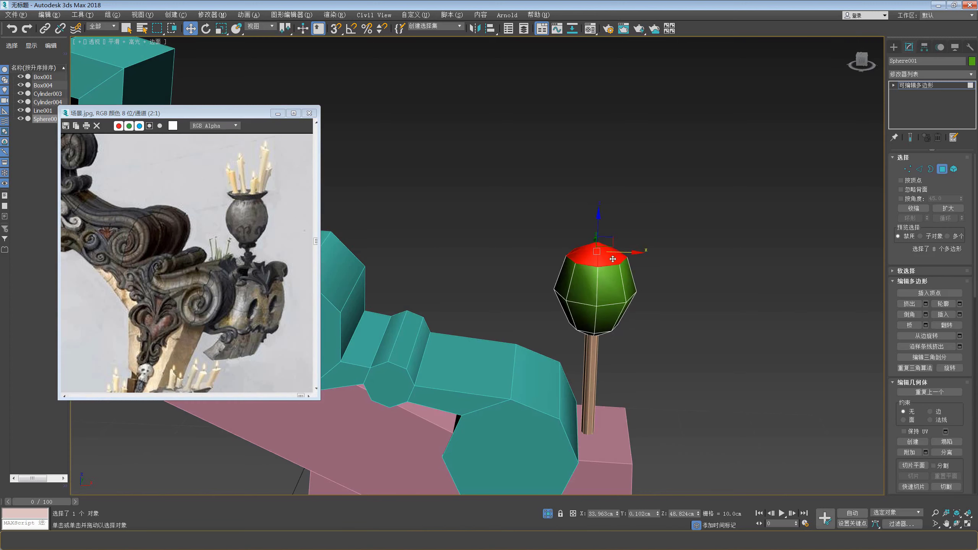
{"action": "right_click", "coordinate": [612, 253]}
{"action": "left_click", "coordinate": [596, 270]}
{"action": "left_click_drag", "start_coordinate": [593, 250], "coordinate": [608, 225]}
{"action": "key", "text": "r"}
{"action": "key", "text": "w"}
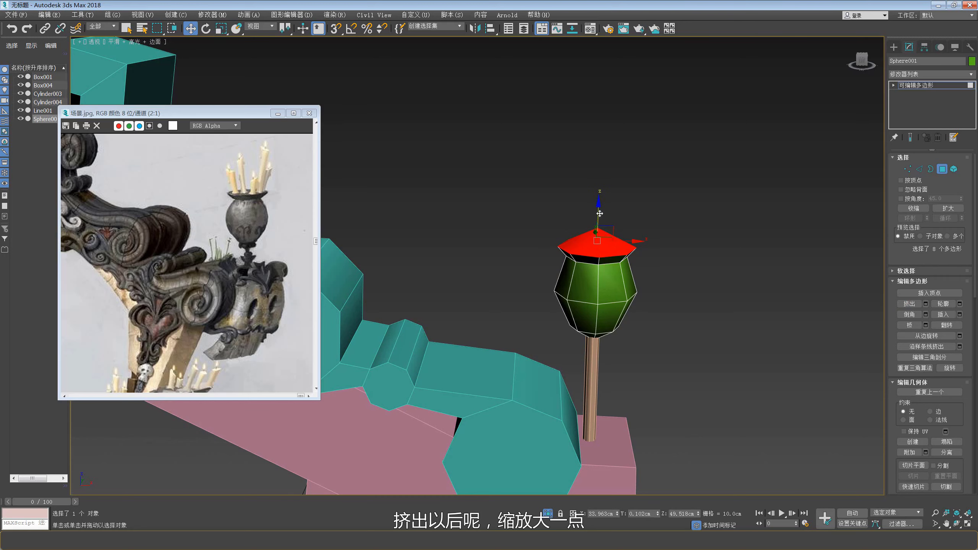
- Lower the centre vertex of the urn's top until the rim's upper surface is nearly flat
{"action": "key", "text": "1"}
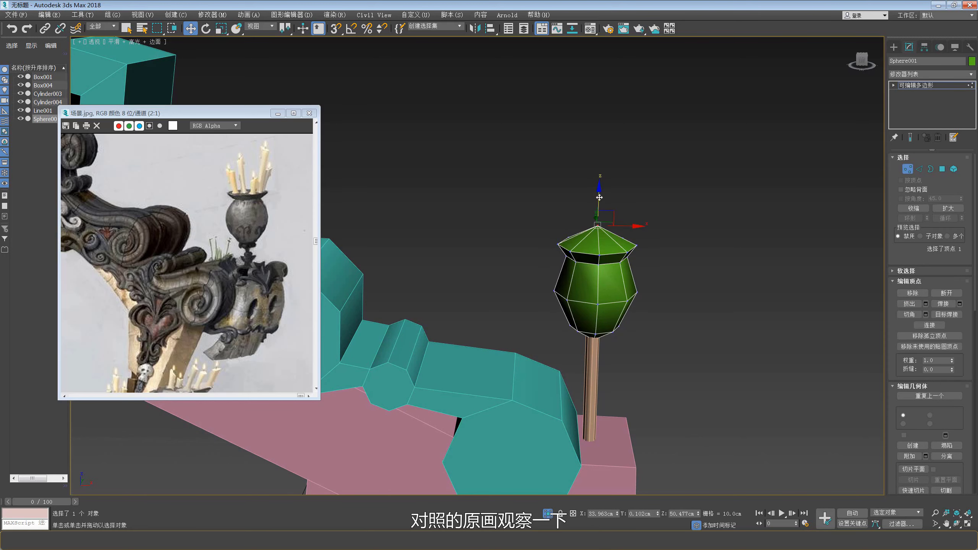
{"action": "scroll", "coordinate": [584, 242], "scroll_direction": "down", "scroll_amount": 8}
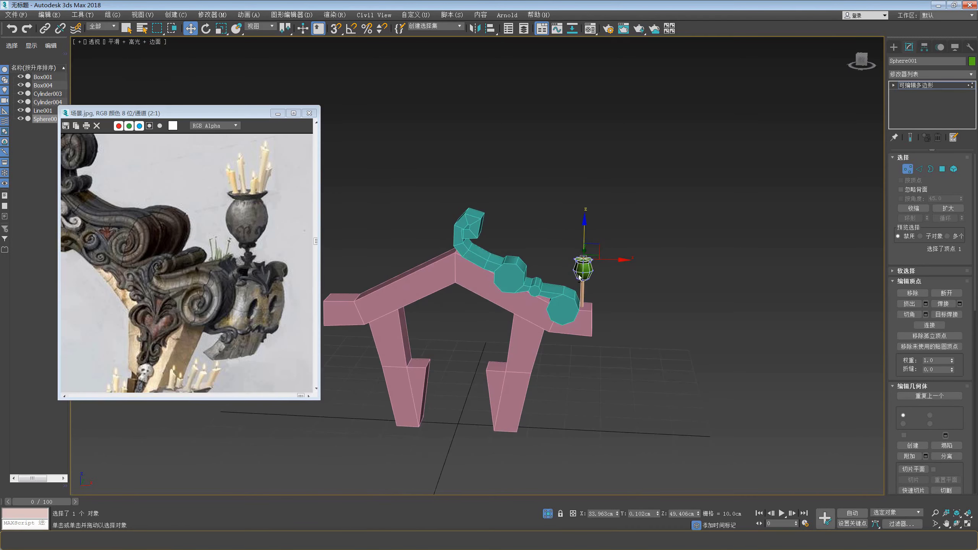
{"action": "scroll", "coordinate": [220, 246], "scroll_direction": "down", "scroll_amount": 1}
{"action": "middle_click_drag", "start_coordinate": [558, 290], "coordinate": [566, 281], "text": "alt"}
{"action": "scroll", "coordinate": [561, 285], "scroll_direction": "down", "scroll_amount": 3}
- Create a box about 4.28 cm long, 1.41 cm wide and 1.88 cm high below the arch's right end in the front view
{"action": "middle_click", "coordinate": [198, 297]}
{"action": "scroll", "coordinate": [198, 297], "scroll_direction": "up", "scroll_amount": 1}
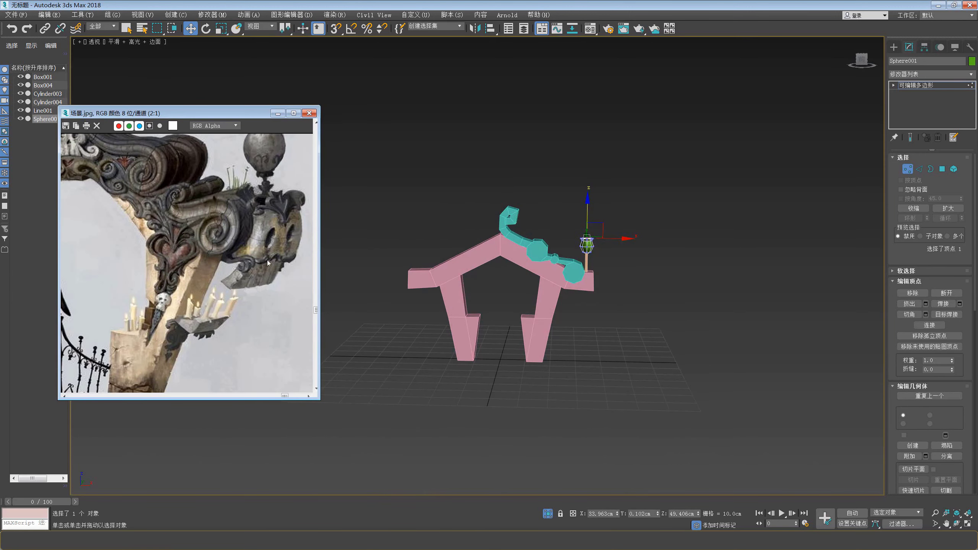
{"action": "key", "text": "f"}
{"action": "scroll", "coordinate": [574, 259], "scroll_direction": "up", "scroll_amount": 4}
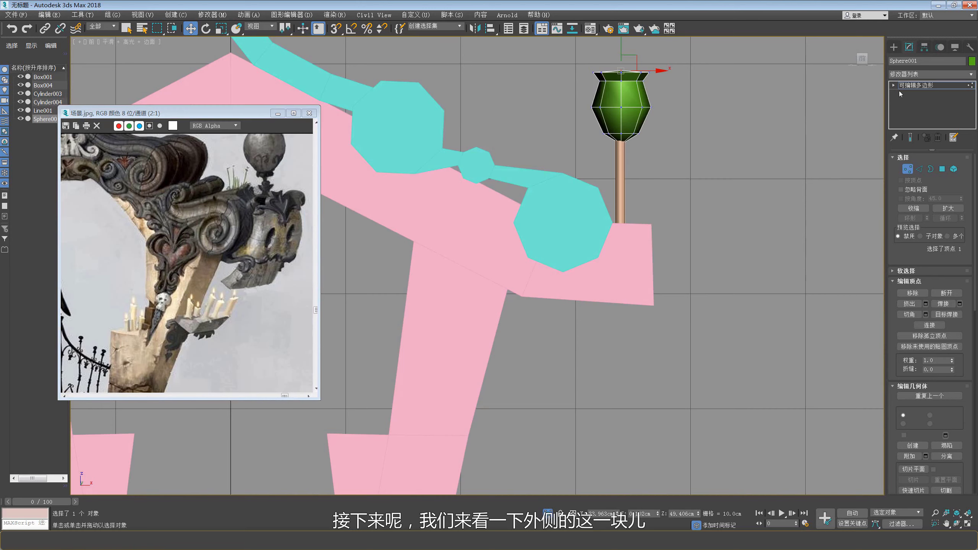
{"action": "left_click", "coordinate": [894, 46]}
{"action": "scroll", "coordinate": [773, 90], "scroll_direction": "down", "scroll_amount": 5}
{"action": "left_click", "coordinate": [912, 103]}
{"action": "scroll", "coordinate": [597, 207], "scroll_direction": "up", "scroll_amount": 5}
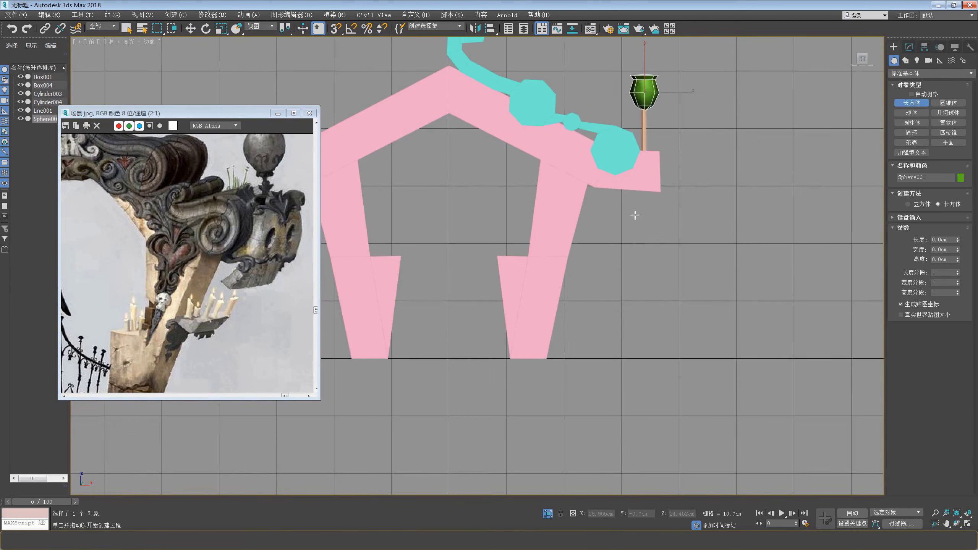
{"action": "left_click_drag", "start_coordinate": [616, 209], "coordinate": [626, 236]}
{"action": "left_click", "coordinate": [627, 236]}
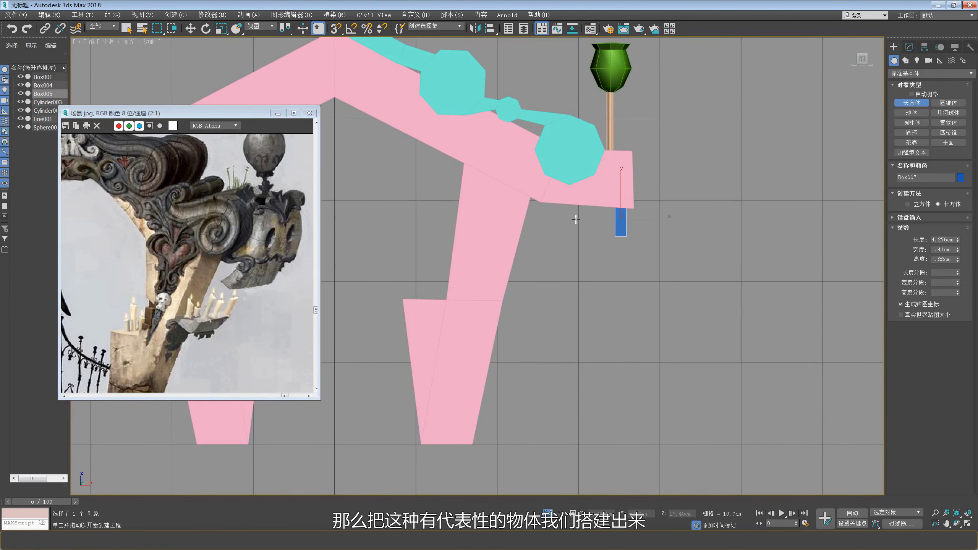
- Rotate the small box to slant down toward the pillar and position it against the underside of the arch's end
{"action": "key", "text": "e"}
{"action": "mouse_move", "coordinate": [642, 196]}
{"action": "left_mouse_down"}
{"action": "mouse_move", "coordinate": [654, 217]}
{"action": "mouse_move", "coordinate": [630, 209]}
{"action": "left_mouse_up"}
{"action": "key", "text": "w"}
- Convert the slanted box to an editable poly and move one side's four vertices about 3.2 cm outward to widen it
{"action": "key", "text": "alt+w"}
{"action": "right_click", "coordinate": [528, 277]}
{"action": "key", "text": "alt+w"}
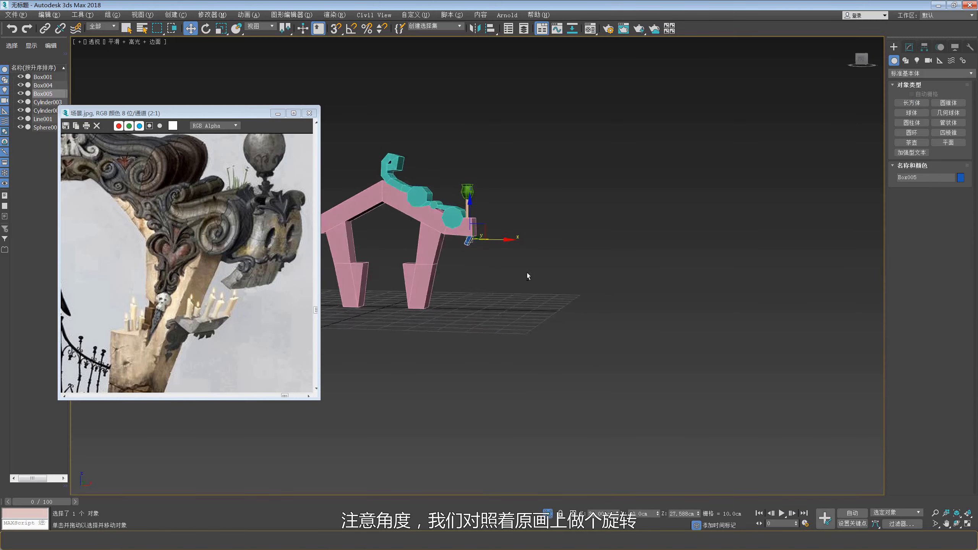
{"action": "scroll", "coordinate": [473, 272], "scroll_direction": "up", "scroll_amount": 5}
{"action": "middle_click_drag", "start_coordinate": [529, 277], "coordinate": [491, 234], "text": "alt"}
{"action": "right_click", "coordinate": [492, 234]}
{"action": "mouse_move", "coordinate": [518, 324]}
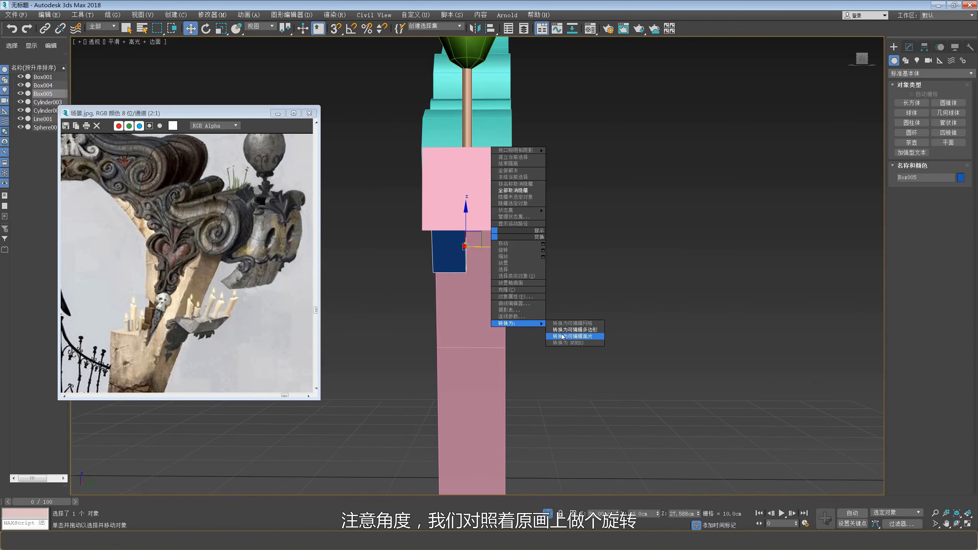
{"action": "left_click", "coordinate": [565, 330]}
{"action": "key", "text": "1"}
{"action": "left_click_drag", "start_coordinate": [520, 193], "coordinate": [463, 287]}
{"action": "left_click_drag", "start_coordinate": [500, 247], "coordinate": [536, 246]}
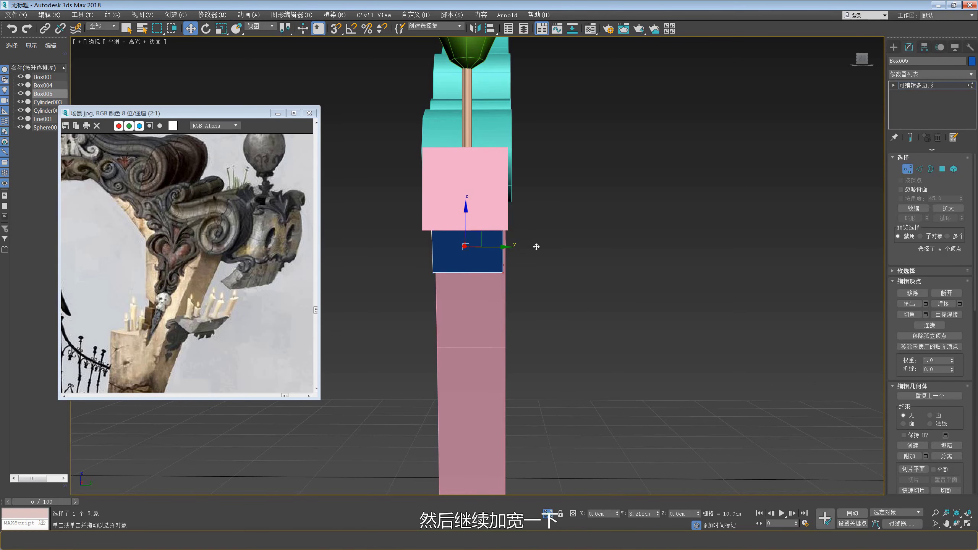
- Reshape the slanted box's lower end in the front view, pulling its bottom vertices down and inward toward the pillar
{"action": "middle_click_drag", "start_coordinate": [536, 246], "coordinate": [468, 280], "text": "alt"}
{"action": "left_click_drag", "start_coordinate": [469, 280], "coordinate": [515, 265]}
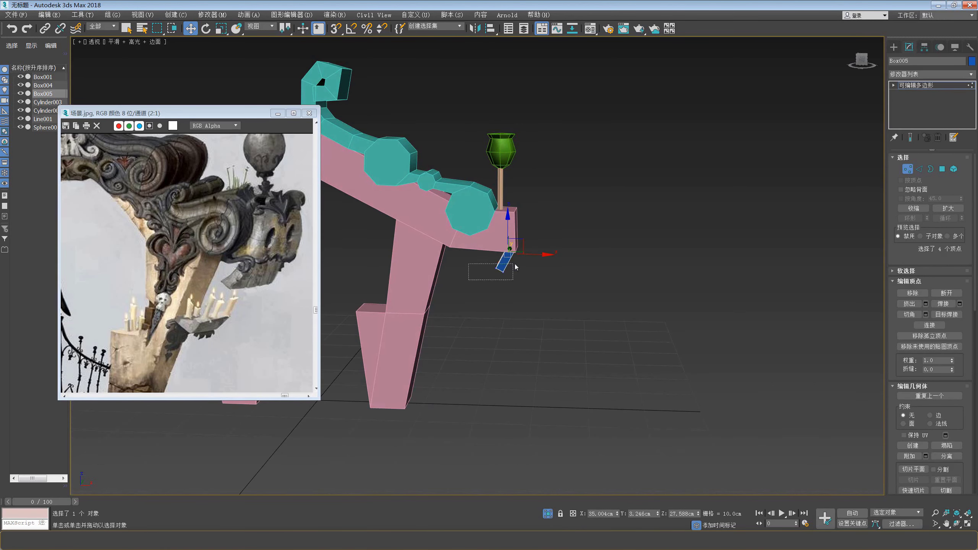
{"action": "key", "text": "f"}
{"action": "scroll", "coordinate": [532, 243], "scroll_direction": "up", "scroll_amount": 8}
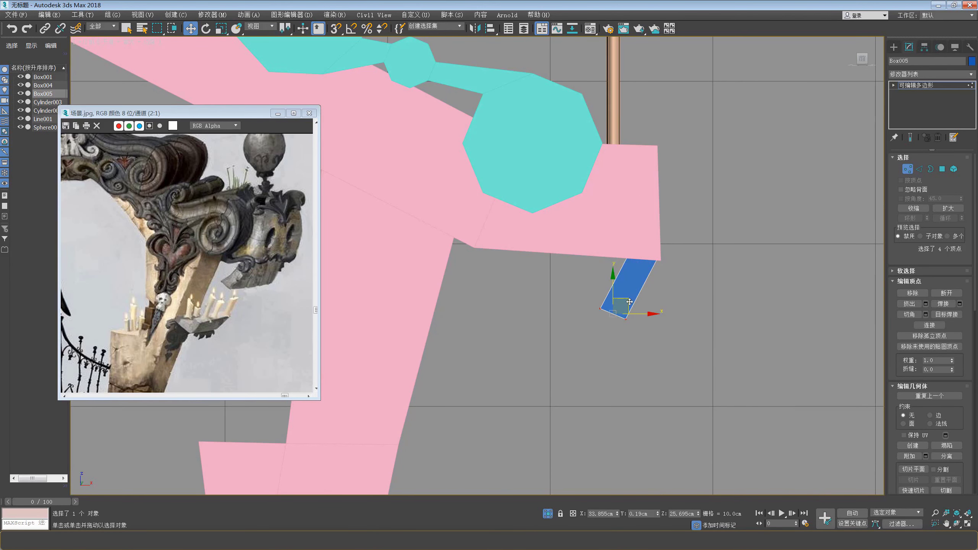
{"action": "left_click_drag", "start_coordinate": [603, 310], "coordinate": [598, 311]}
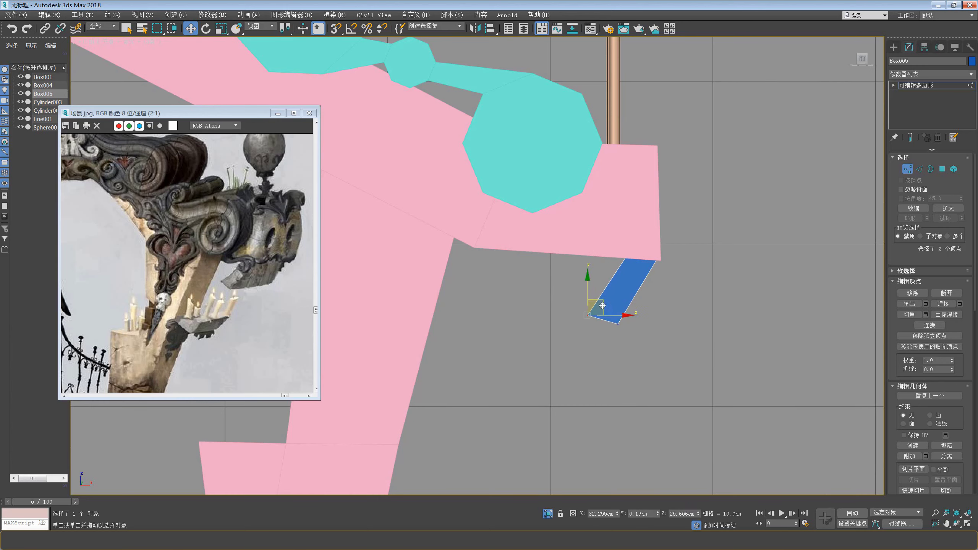
- Compare the model with the reference image and examine the lower candle bracket beside the right pillar
{"action": "key", "text": "alt+w"}
{"action": "right_click", "coordinate": [547, 334]}
{"action": "key", "text": "alt+w"}
{"action": "left_click", "coordinate": [204, 268]}
{"action": "scroll", "coordinate": [204, 268], "scroll_direction": "down", "scroll_amount": 1}
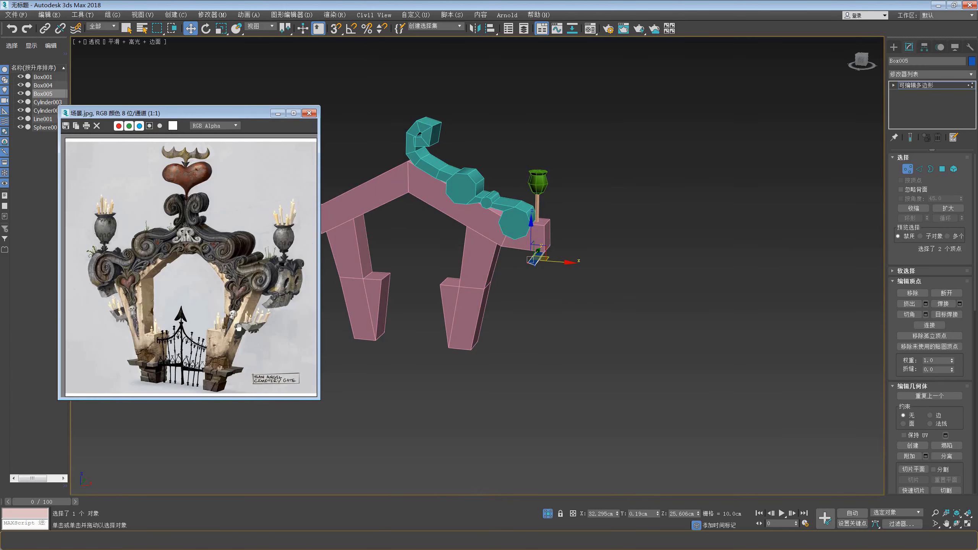
{"action": "scroll", "coordinate": [238, 327], "scroll_direction": "up", "scroll_amount": 1}
{"action": "key", "text": "f"}
{"action": "scroll", "coordinate": [584, 321], "scroll_direction": "up", "scroll_amount": 6}
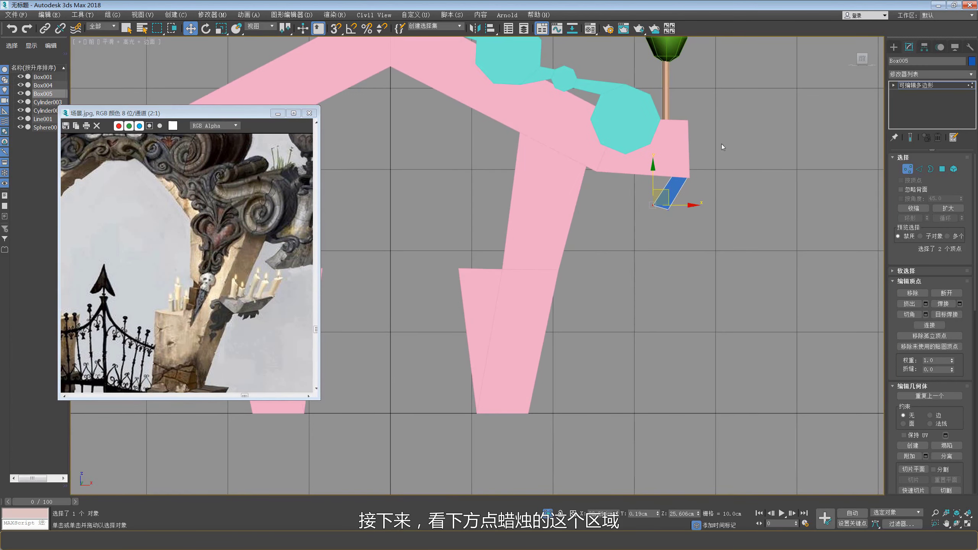
- Create a flat box about 4.98 cm wide and 1.38 cm tall for the candle bracket and set it into the right pillar's outer side
{"action": "left_click", "coordinate": [896, 50]}
{"action": "left_click", "coordinate": [911, 106]}
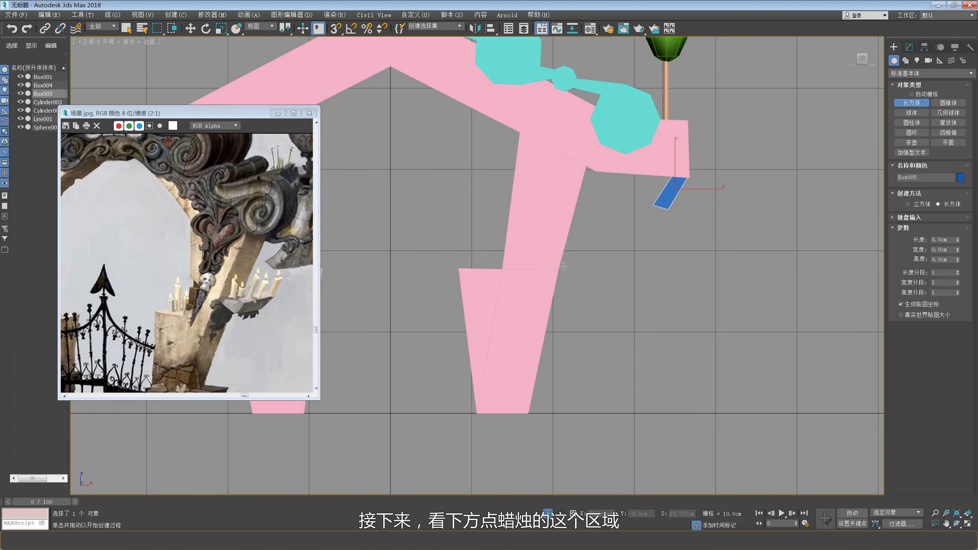
{"action": "middle_click_drag", "start_coordinate": [250, 304], "coordinate": [228, 276]}
{"action": "middle_click_drag", "start_coordinate": [588, 282], "coordinate": [580, 284]}
{"action": "left_click_drag", "start_coordinate": [555, 247], "coordinate": [588, 262]}
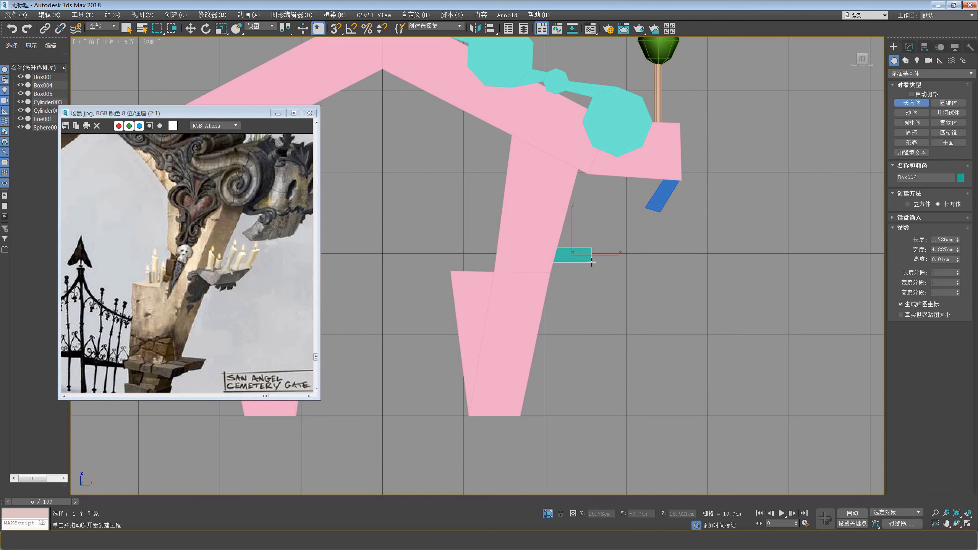
{"action": "right_click", "coordinate": [592, 262]}
{"action": "middle_click_drag", "start_coordinate": [575, 242], "coordinate": [568, 248]}
{"action": "left_click_drag", "start_coordinate": [549, 258], "coordinate": [590, 269]}
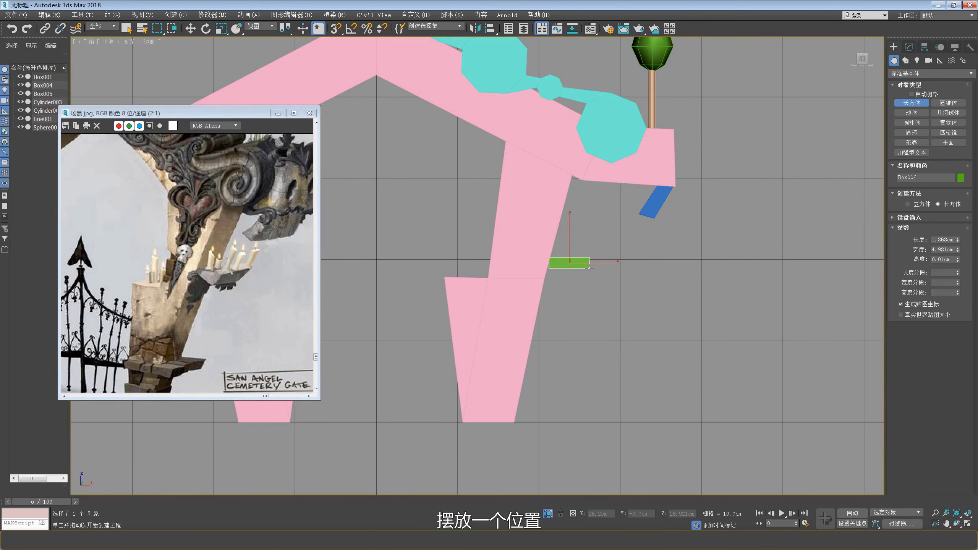
{"action": "left_click", "coordinate": [558, 250]}
{"action": "right_click", "coordinate": [529, 236]}
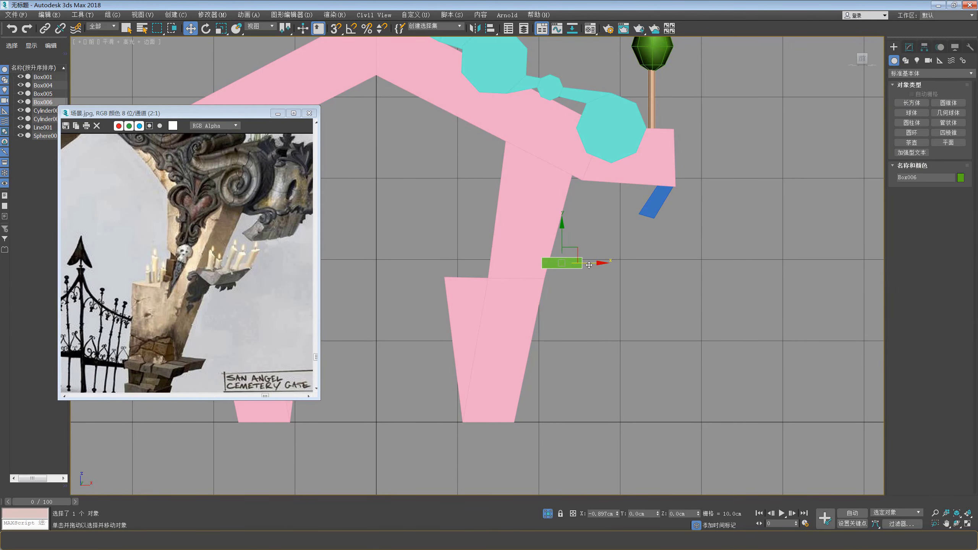
- Scale the bracket box in depth to nearly match the pillar's thickness and centre it on the pillar in the side view
{"action": "middle_click_drag", "start_coordinate": [569, 262], "coordinate": [627, 267], "text": "alt"}
{"action": "key", "text": "r"}
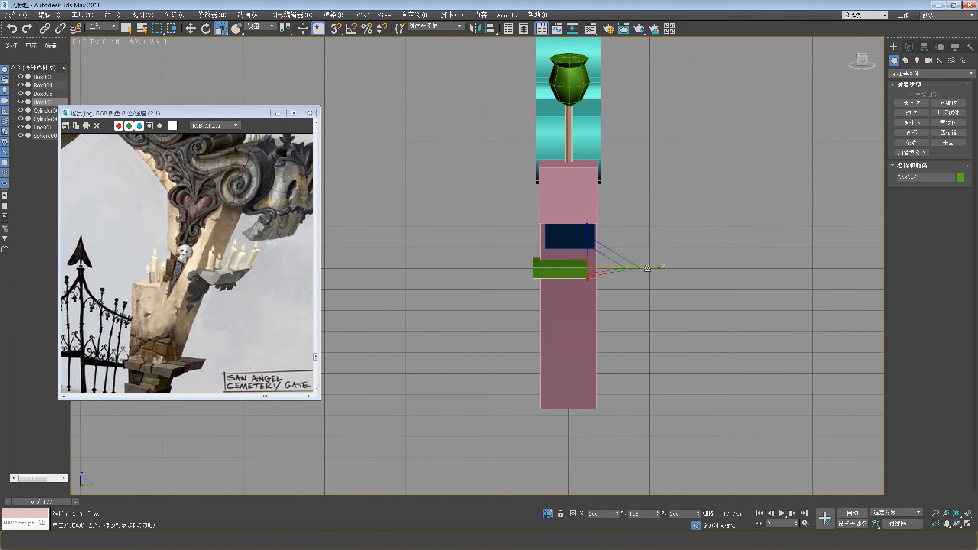
{"action": "key", "text": "w"}
{"action": "left_click_drag", "start_coordinate": [618, 268], "coordinate": [622, 268]}
{"action": "key", "text": "r"}
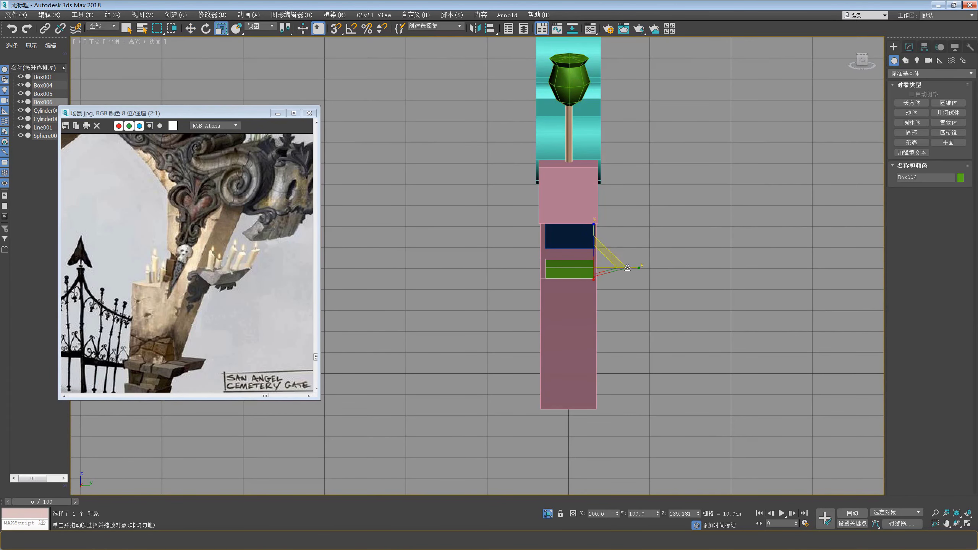
{"action": "key", "text": "w"}
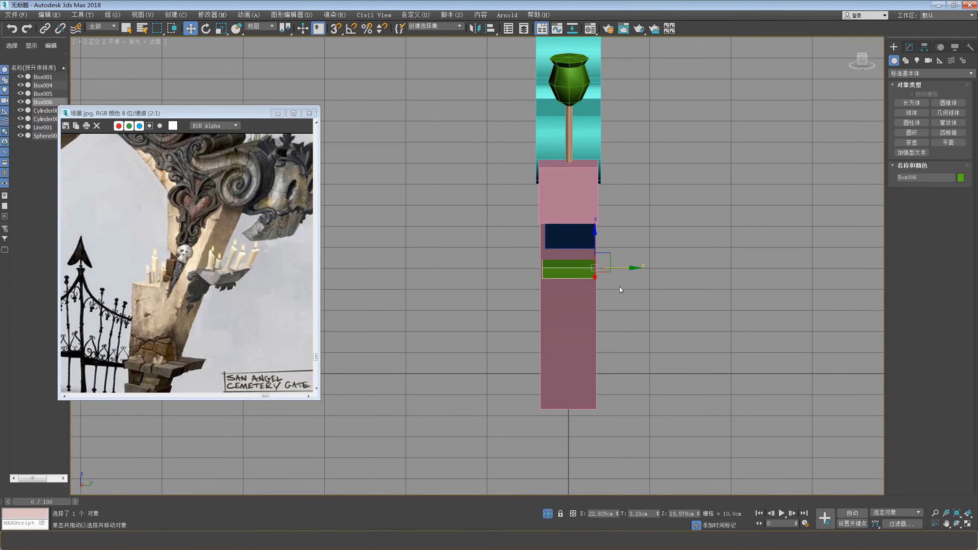
- Convert the bracket box to an editable poly and add a dividing edge loop across its middle
{"action": "key", "text": "f"}
{"action": "right_click", "coordinate": [565, 259]}
{"action": "mouse_move", "coordinate": [600, 297]}
{"action": "left_click", "coordinate": [627, 358]}
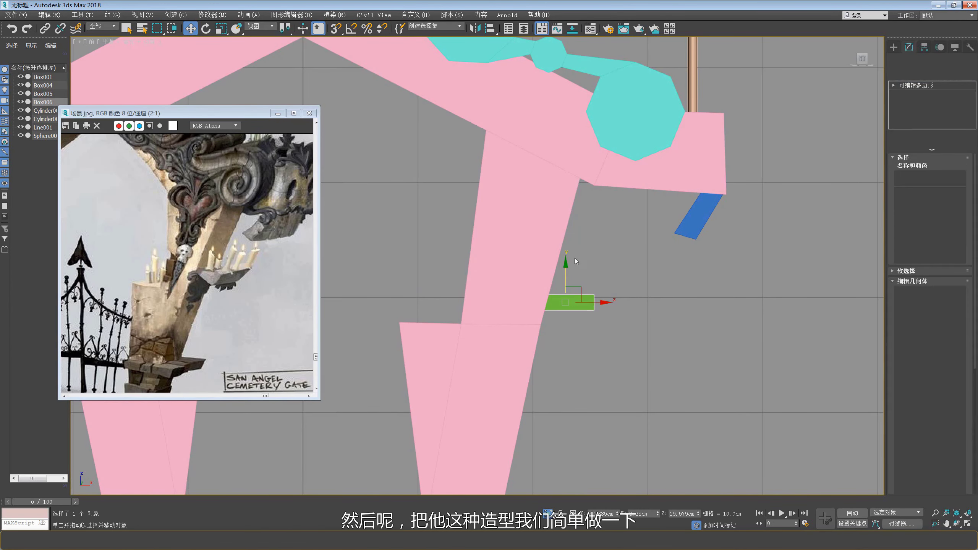
{"action": "right_click", "coordinate": [577, 324]}
{"action": "left_click", "coordinate": [565, 352]}
- Raise and tilt the bracket's outer-end vertices, then rotate and move its middle vertices outward and down to form an upward bend
{"action": "left_click_drag", "start_coordinate": [604, 259], "coordinate": [575, 324]}
{"action": "key", "text": "e"}
{"action": "key", "text": "w"}
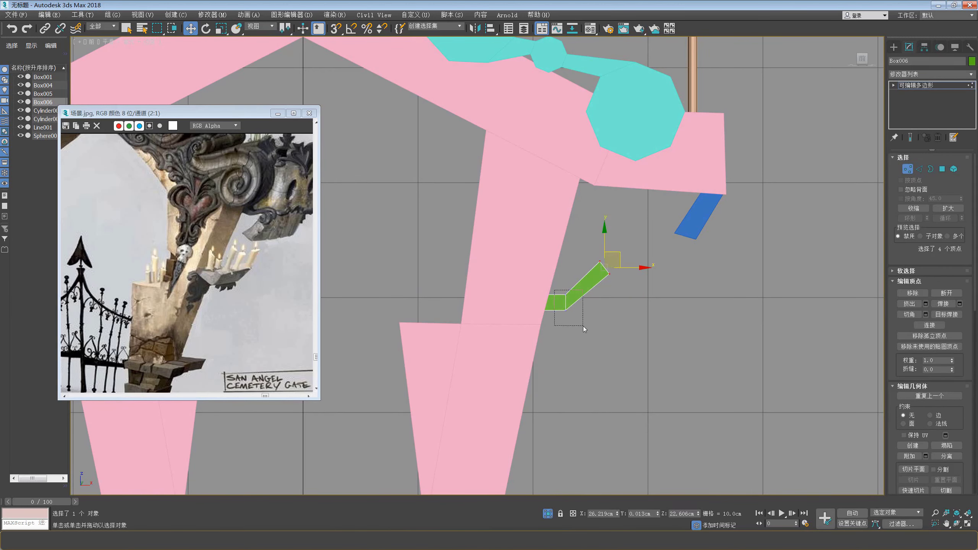
{"action": "key", "text": "e"}
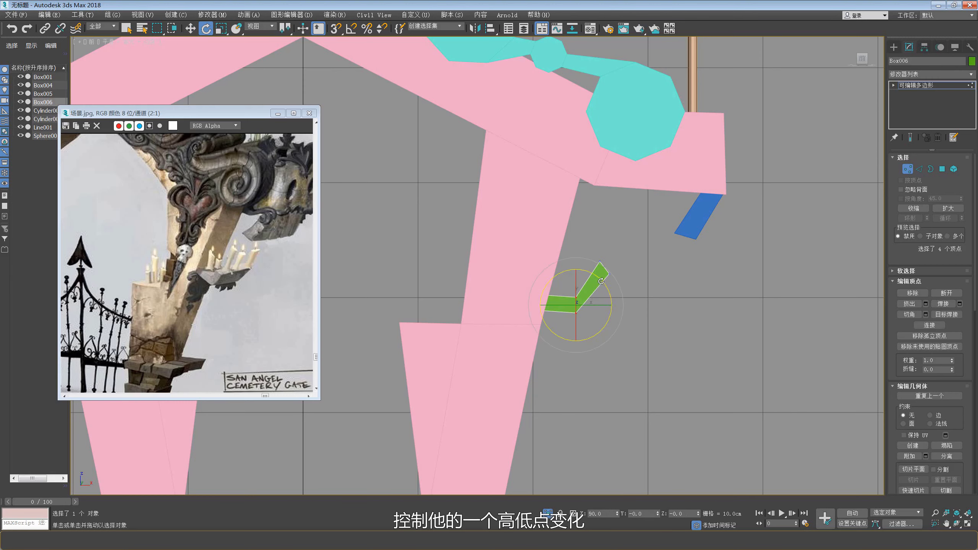
{"action": "key", "text": "w"}
{"action": "left_click_drag", "start_coordinate": [591, 293], "coordinate": [594, 296]}
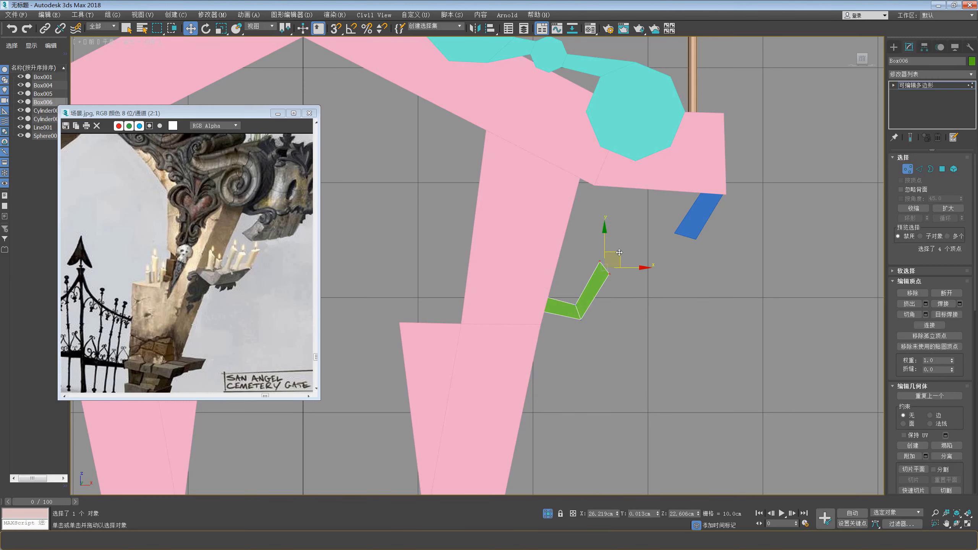
- Lower and re-angle the bracket's outer-end vertices to soften its upward bend, checking it against the whole reference gate
{"action": "key", "text": "e"}
{"action": "key", "text": "w"}
{"action": "left_click_drag", "start_coordinate": [619, 249], "coordinate": [622, 275]}
{"action": "key", "text": "e"}
{"action": "key", "text": "w"}
{"action": "scroll", "coordinate": [289, 321], "scroll_direction": "down", "scroll_amount": 1}
{"action": "middle_click_drag", "start_coordinate": [519, 285], "coordinate": [520, 264]}
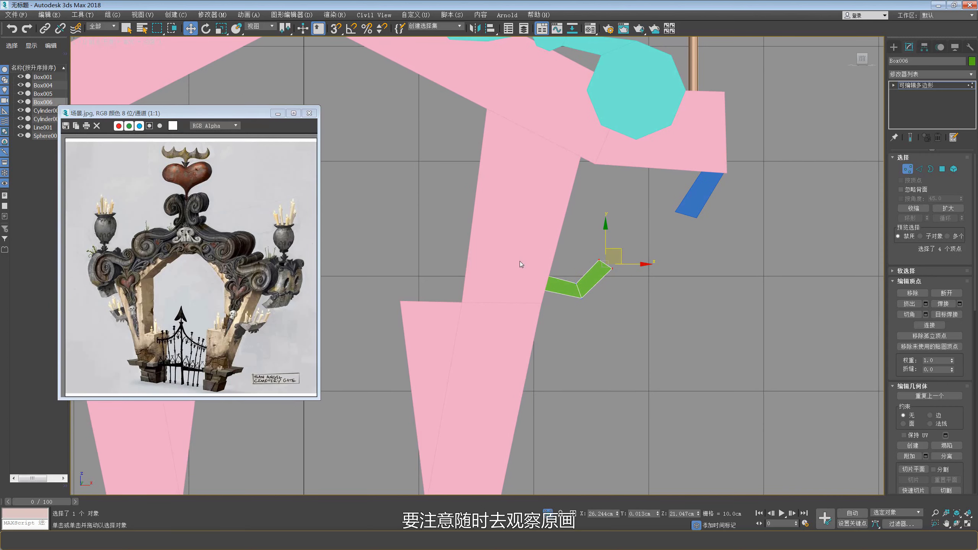
{"action": "scroll", "coordinate": [623, 273], "scroll_direction": "down", "scroll_amount": 4}
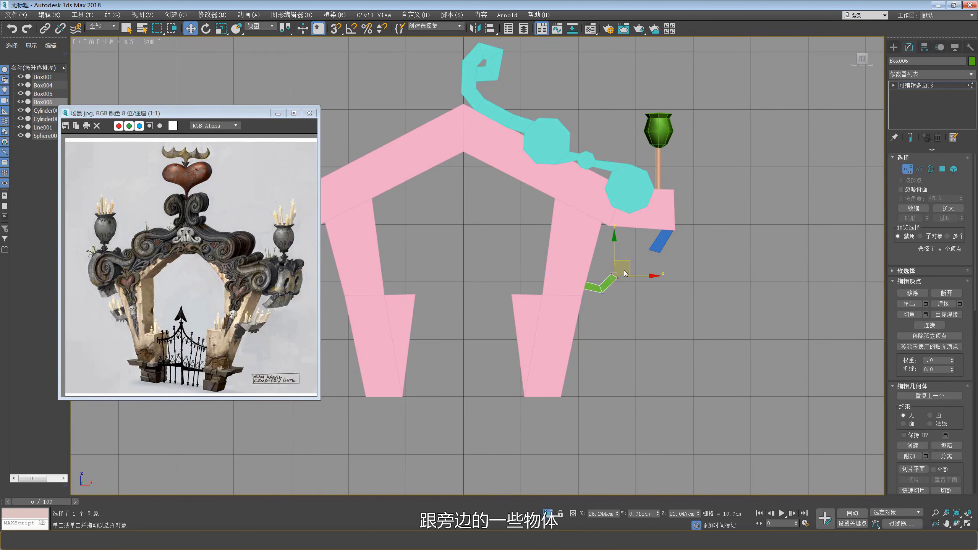
- Fine-tune the two lower vertices at the bracket's bend and finish editing its vertices
{"action": "middle_click_drag", "start_coordinate": [635, 254], "coordinate": [636, 257]}
{"action": "scroll", "coordinate": [604, 278], "scroll_direction": "up", "scroll_amount": 2}
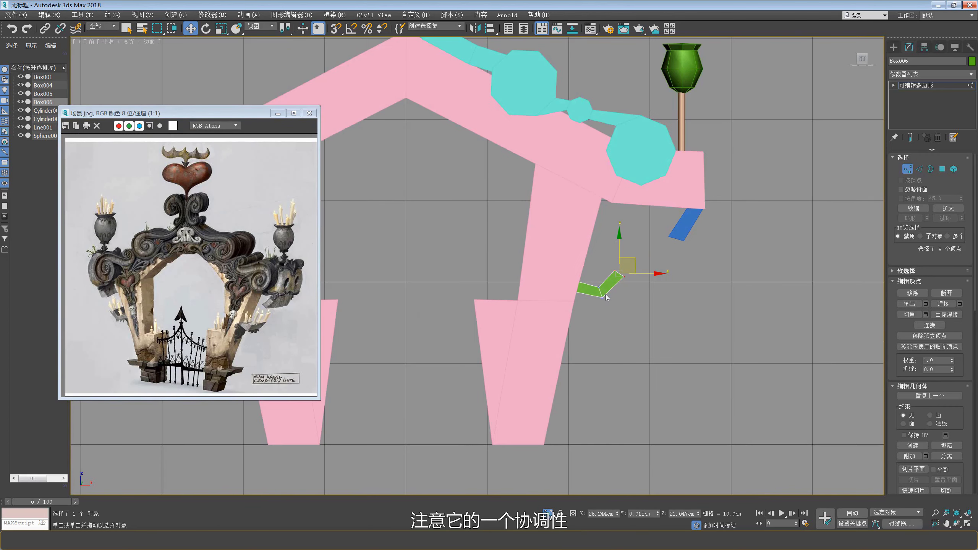
{"action": "left_click_drag", "start_coordinate": [603, 305], "coordinate": [604, 305]}
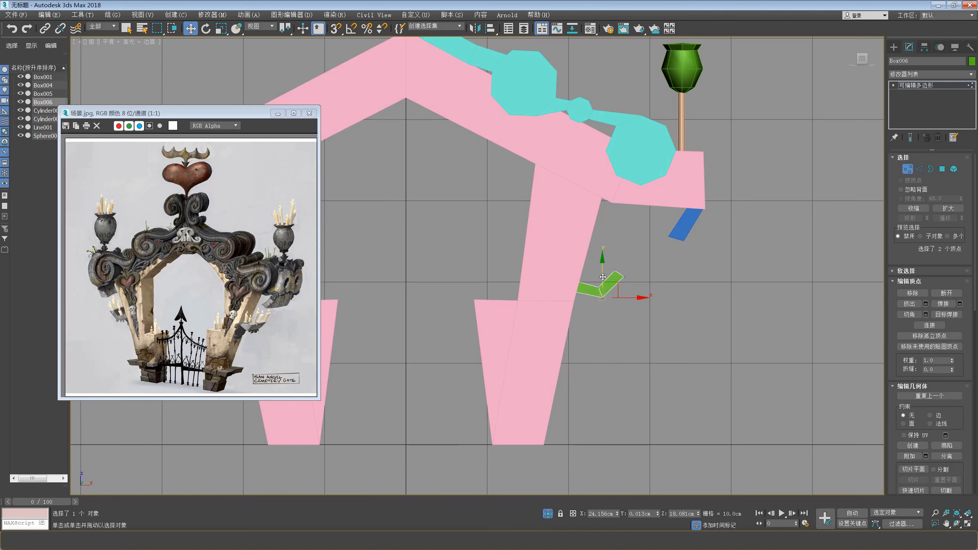
{"action": "left_click", "coordinate": [908, 169]}
- Attach the hanging ornament under the arch's right end to the arch mesh
{"action": "left_click", "coordinate": [689, 194]}
{"action": "middle_click_drag", "start_coordinate": [689, 194], "coordinate": [672, 226]}
{"action": "key", "text": "1"}
{"action": "left_click_drag", "start_coordinate": [748, 153], "coordinate": [673, 277]}
{"action": "right_click", "coordinate": [647, 221]}
{"action": "left_click", "coordinate": [633, 138]}
{"action": "left_click", "coordinate": [667, 256]}
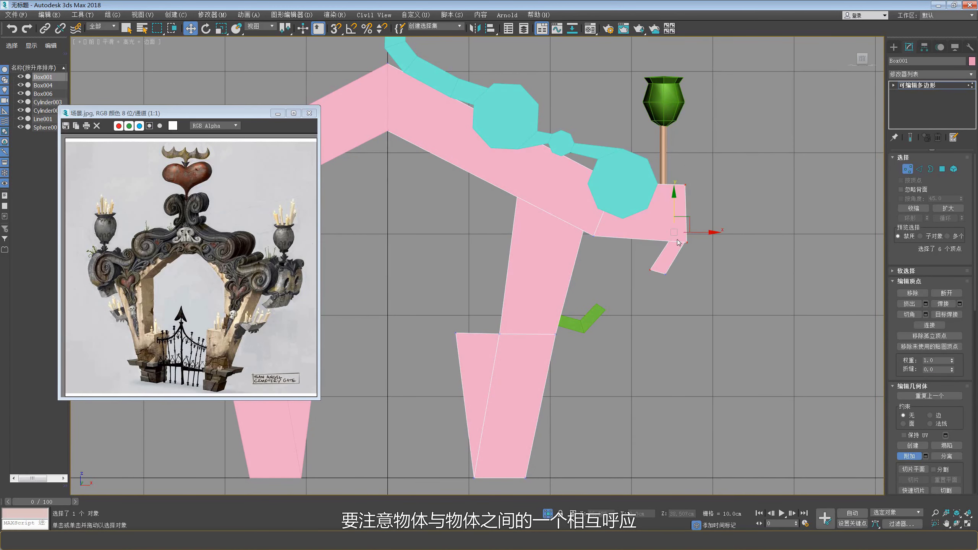
- Move the vertices of the arch's right end and its hanging ornament slightly inward to shorten the overhang
{"action": "key", "text": "w"}
{"action": "left_click_drag", "start_coordinate": [730, 153], "coordinate": [645, 319]}
{"action": "left_click_drag", "start_coordinate": [702, 241], "coordinate": [695, 244]}
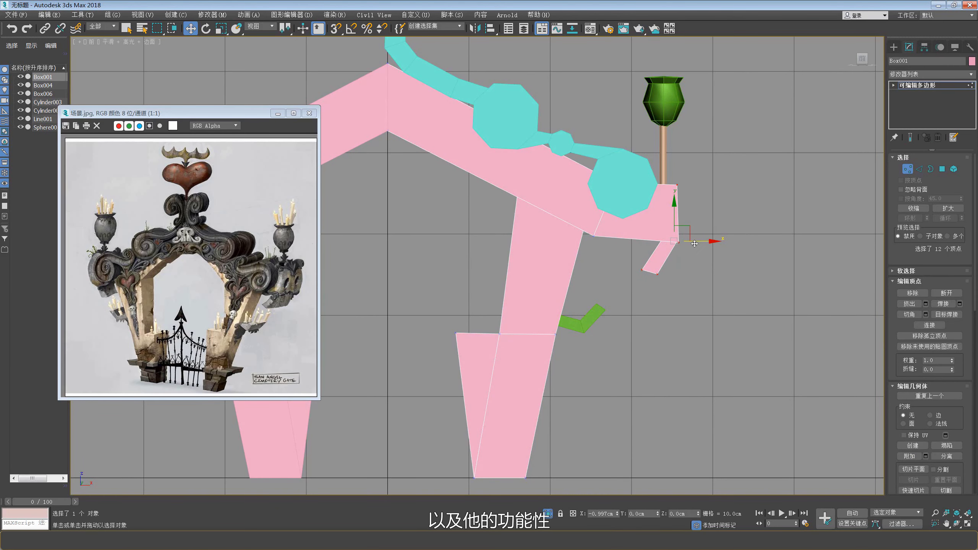
- Shift the candle urn and its supporting rod slightly inward to follow the shortened arch end
{"action": "middle_click_drag", "start_coordinate": [697, 187], "coordinate": [699, 222]}
{"action": "key", "text": "1"}
{"action": "left_click", "coordinate": [740, 101]}
{"action": "left_click_drag", "start_coordinate": [740, 101], "coordinate": [661, 163]}
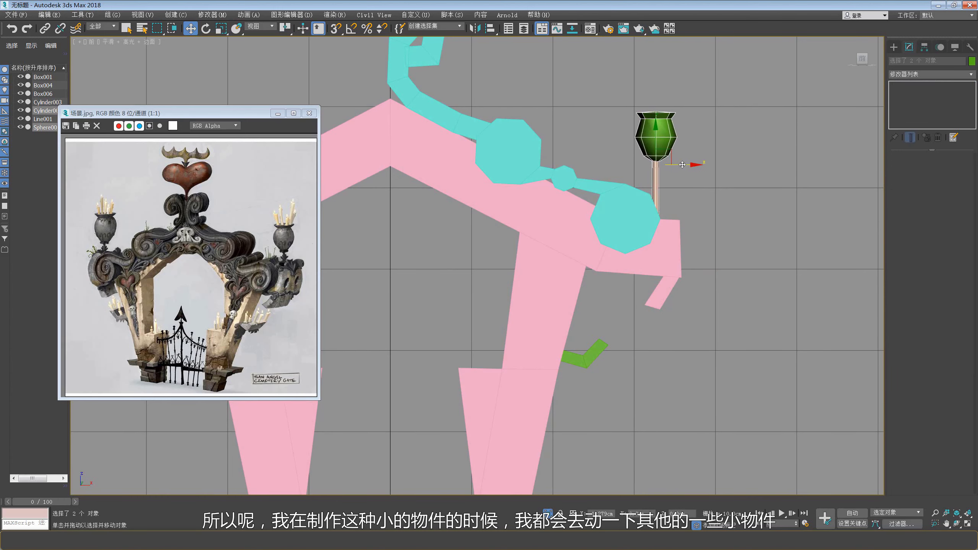
- Check the pillar base in the reference, then create a box slab about 17.3 by 1.9 cm across the right pillar's lower part
{"action": "scroll", "coordinate": [695, 172], "scroll_direction": "down", "scroll_amount": 4}
{"action": "left_click", "coordinate": [221, 350]}
{"action": "scroll", "coordinate": [222, 350], "scroll_direction": "up", "scroll_amount": 1}
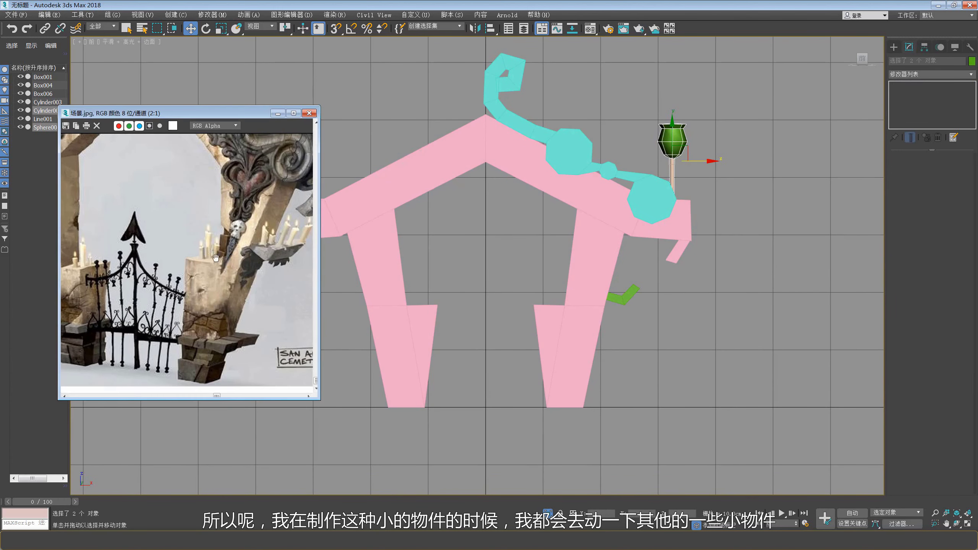
{"action": "middle_click_drag", "start_coordinate": [629, 354], "coordinate": [625, 338]}
{"action": "left_click", "coordinate": [893, 46]}
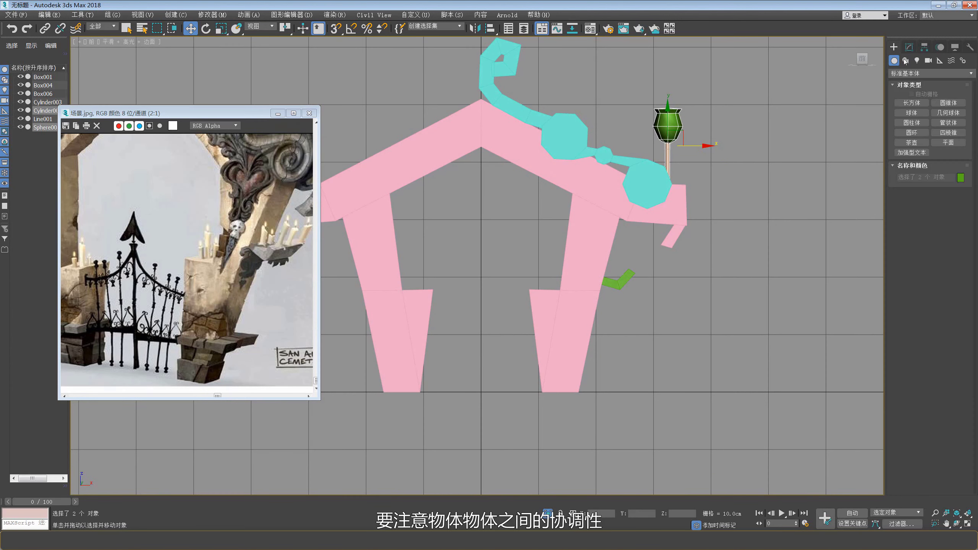
{"action": "left_click", "coordinate": [901, 103]}
{"action": "middle_click_drag", "start_coordinate": [524, 340], "coordinate": [512, 304]}
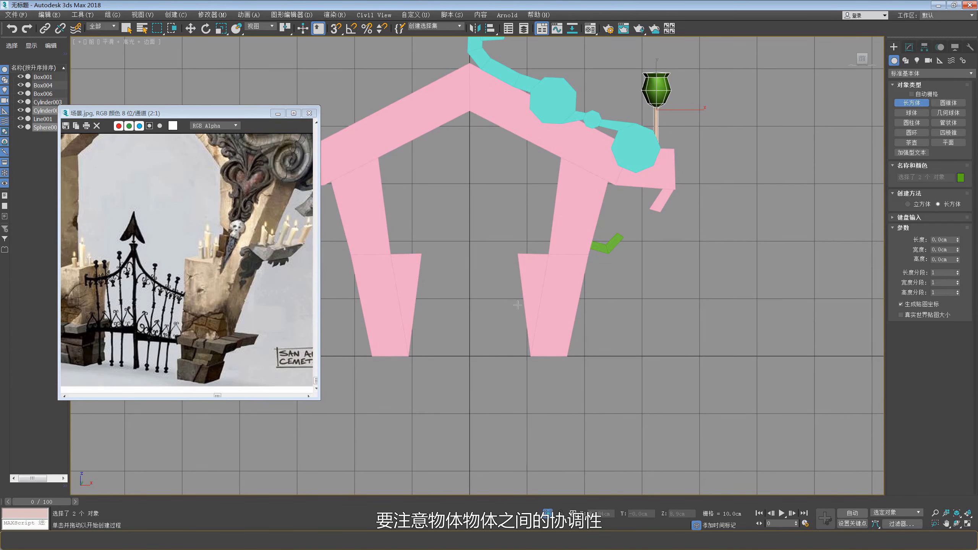
{"action": "left_click_drag", "start_coordinate": [518, 306], "coordinate": [619, 317]}
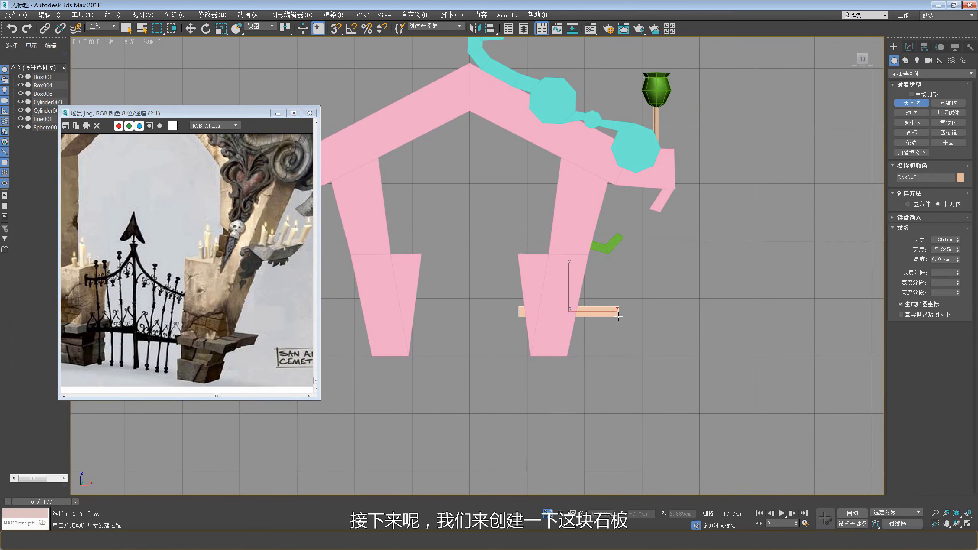
{"action": "left_click", "coordinate": [609, 291]}
- Position the slab in depth around the right pillar in the perspective view and convert it to an editable poly
{"action": "key", "text": "w"}
{"action": "key", "text": "alt+w"}
{"action": "middle_click", "coordinate": [712, 429]}
{"action": "key", "text": "alt+w"}
{"action": "middle_click_drag", "start_coordinate": [693, 327], "coordinate": [528, 310], "text": "alt"}
{"action": "mouse_move", "coordinate": [533, 310]}
{"action": "left_mouse_down"}
{"action": "mouse_move", "coordinate": [566, 309]}
{"action": "mouse_move", "coordinate": [537, 297]}
{"action": "left_mouse_up"}
{"action": "scroll", "coordinate": [570, 305], "scroll_direction": "up", "scroll_amount": 5}
{"action": "middle_click_drag", "start_coordinate": [537, 297], "coordinate": [552, 294], "text": "alt"}
{"action": "right_click", "coordinate": [552, 294]}
{"action": "mouse_move", "coordinate": [574, 380]}
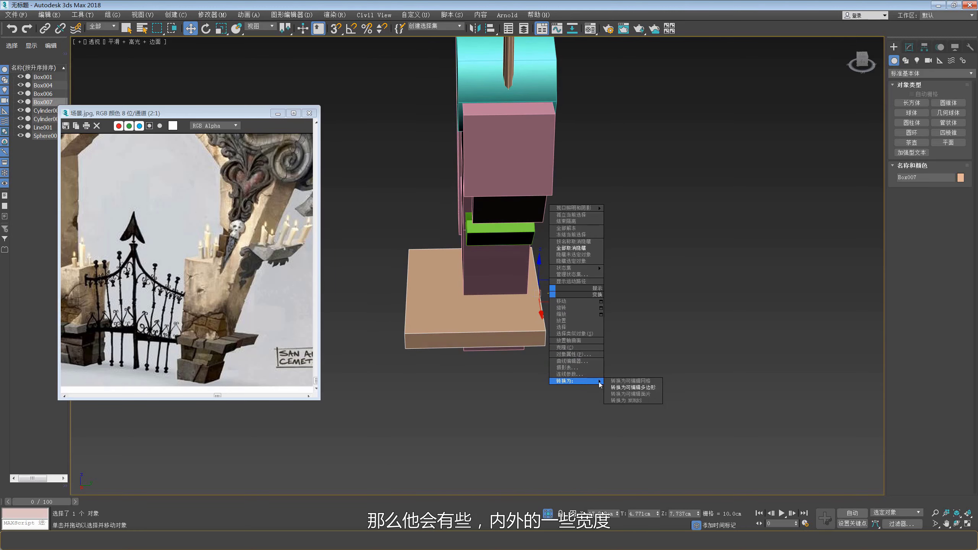
{"action": "left_click", "coordinate": [632, 387]}
- Adjust the slab's depth by moving its front face, and compare its proportions with the reference gate
{"action": "key", "text": "4"}
{"action": "middle_click_drag", "start_coordinate": [431, 312], "coordinate": [485, 303], "text": "alt"}
{"action": "left_click", "coordinate": [409, 311]}
{"action": "key", "text": "f"}
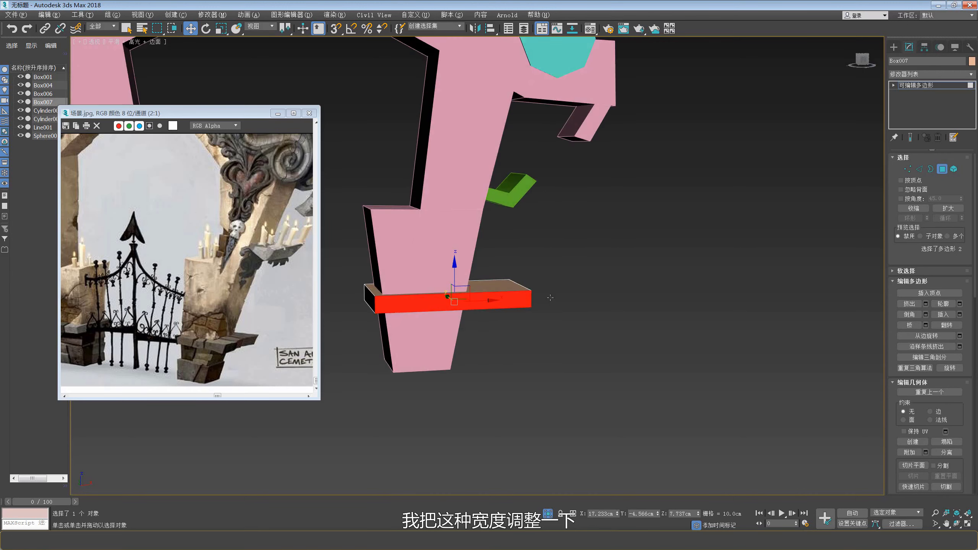
{"action": "scroll", "coordinate": [624, 308], "scroll_direction": "up", "scroll_amount": 3}
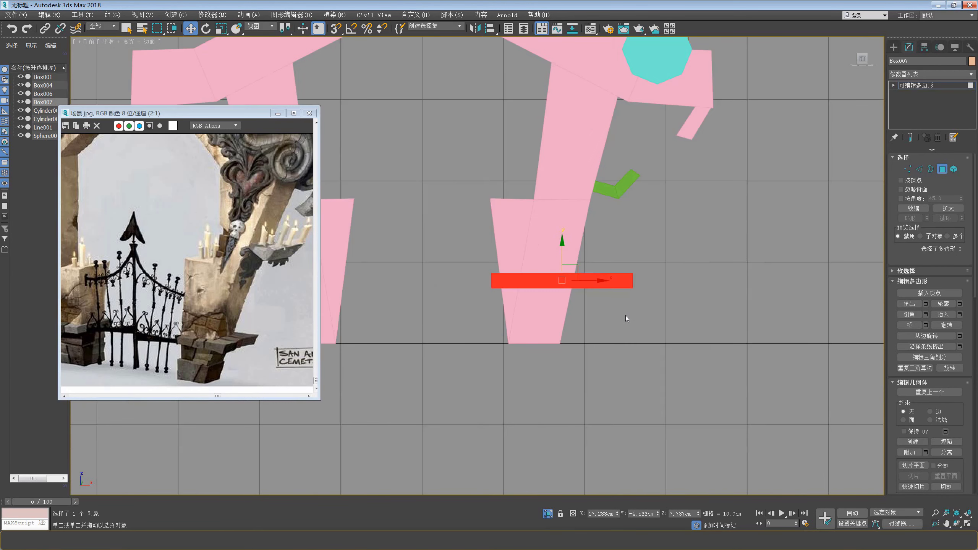
{"action": "middle_click_drag", "start_coordinate": [528, 303], "coordinate": [542, 291]}
{"action": "scroll", "coordinate": [536, 295], "scroll_direction": "down", "scroll_amount": 3}
{"action": "middle_click_drag", "start_coordinate": [239, 303], "coordinate": [183, 308]}
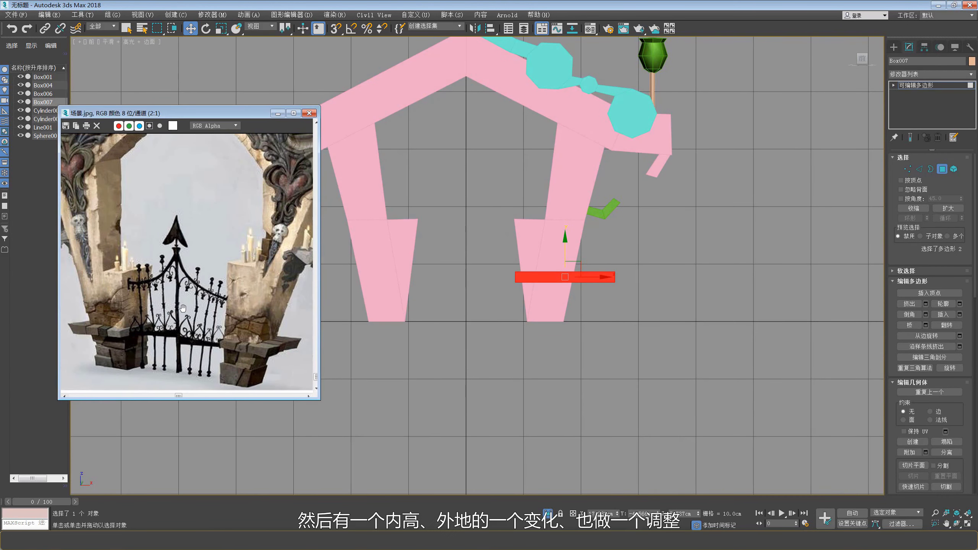
{"action": "middle_click_drag", "start_coordinate": [590, 245], "coordinate": [589, 246]}
- Rotate the whole slab slightly so it slopes down towards its outer end
{"action": "left_click", "coordinate": [942, 171]}
{"action": "key", "text": "e"}
{"action": "left_click_drag", "start_coordinate": [584, 246], "coordinate": [586, 249]}
{"action": "key", "text": "w"}
{"action": "middle_click_drag", "start_coordinate": [551, 283], "coordinate": [564, 291]}
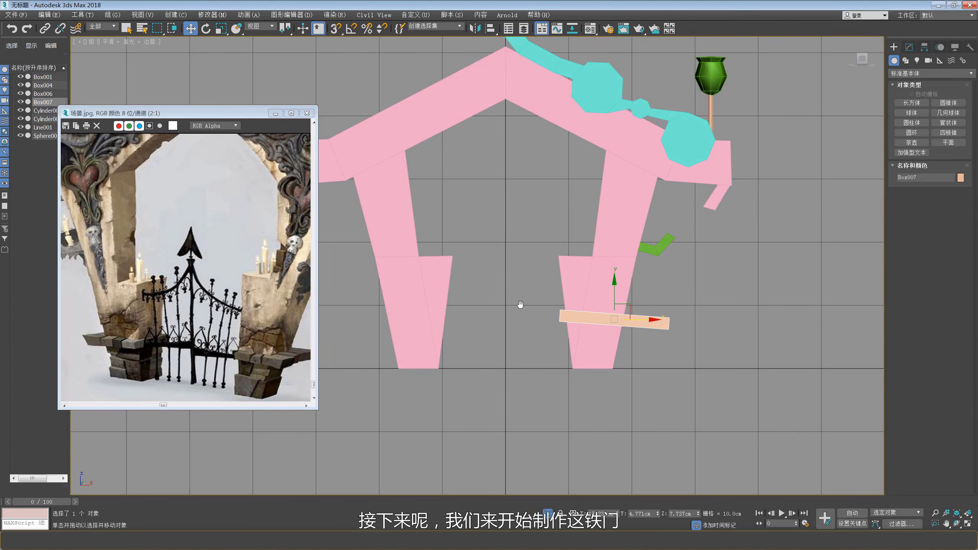
- Create a thin upright box about 24.5 cm tall and 0.6 cm wide at the arch's centre as the iron gate's middle post
{"action": "middle_click_drag", "start_coordinate": [518, 305], "coordinate": [513, 307]}
{"action": "scroll", "coordinate": [209, 304], "scroll_direction": "down", "scroll_amount": 1}
{"action": "scroll", "coordinate": [200, 306], "scroll_direction": "up", "scroll_amount": 1}
{"action": "scroll", "coordinate": [199, 307], "scroll_direction": "down", "scroll_amount": 2}
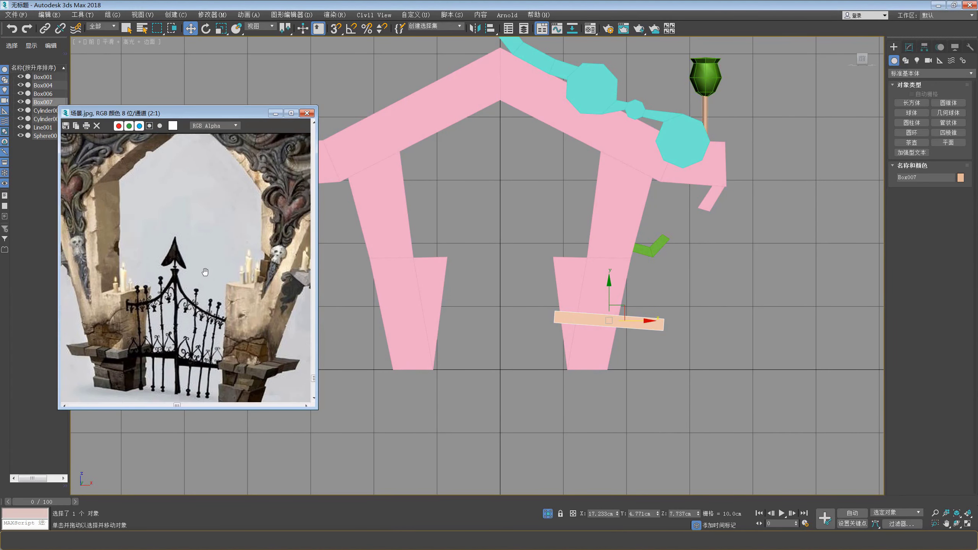
{"action": "scroll", "coordinate": [199, 306], "scroll_direction": "up", "scroll_amount": 1}
{"action": "left_click", "coordinate": [912, 103]}
{"action": "middle_click_drag", "start_coordinate": [503, 279], "coordinate": [503, 219]}
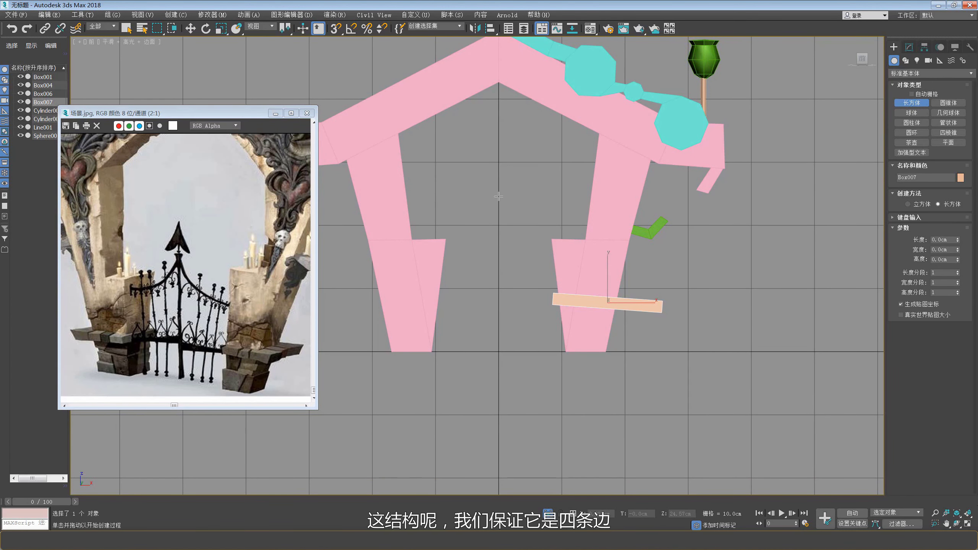
{"action": "left_click_drag", "start_coordinate": [498, 196], "coordinate": [502, 351]}
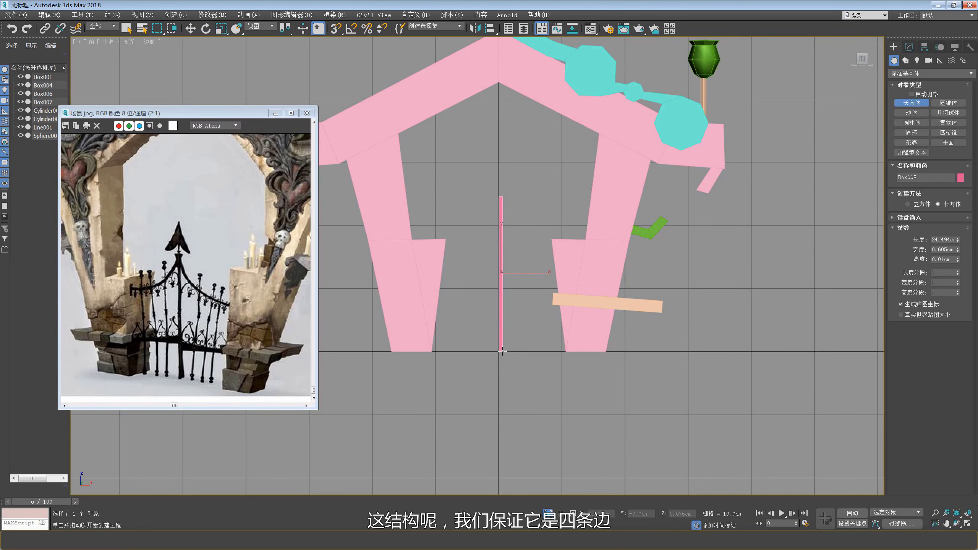
{"action": "left_click", "coordinate": [497, 347]}
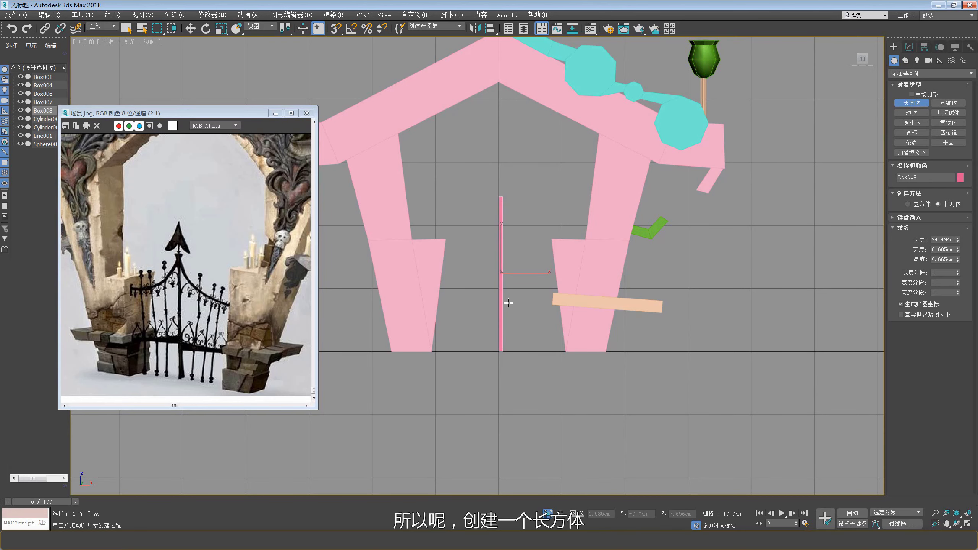
- Check the centre post in perspective and nudge it down onto the ground line in the front view
{"action": "key", "text": "w"}
{"action": "key", "text": "alt+w"}
{"action": "middle_click", "coordinate": [648, 366]}
{"action": "key", "text": "alt+w"}
{"action": "middle_click_drag", "start_coordinate": [567, 380], "coordinate": [572, 340]}
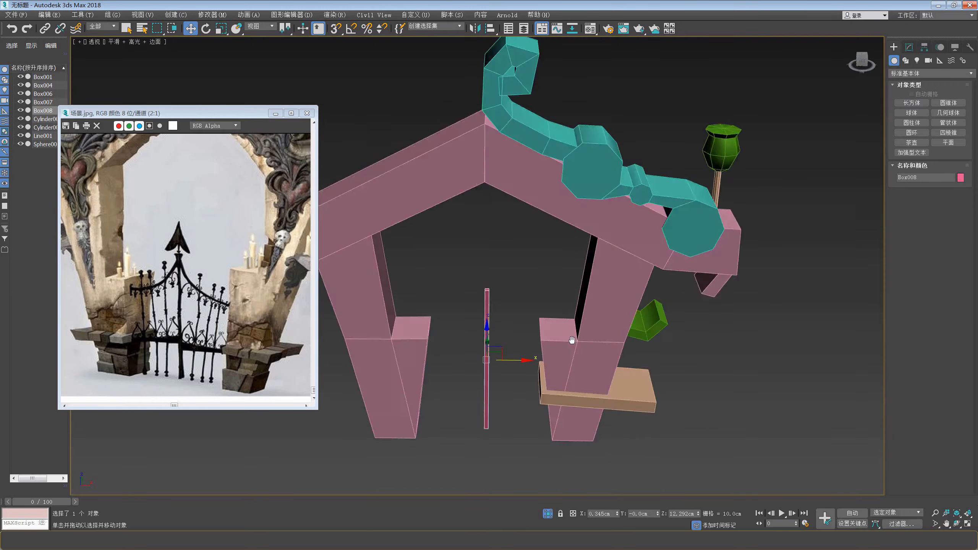
{"action": "key", "text": "f"}
{"action": "scroll", "coordinate": [523, 256], "scroll_direction": "up", "scroll_amount": 4}
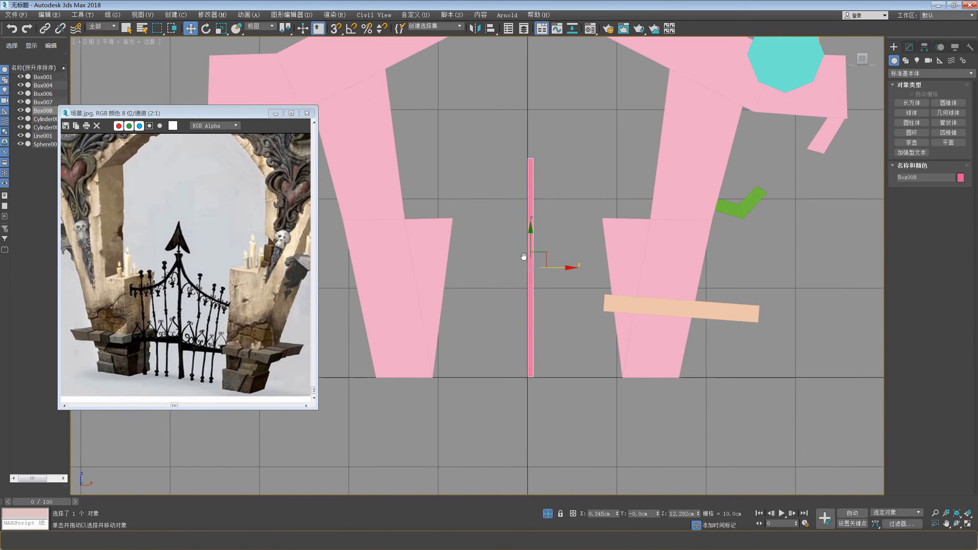
{"action": "middle_click_drag", "start_coordinate": [524, 257], "coordinate": [519, 258]}
{"action": "left_click_drag", "start_coordinate": [526, 241], "coordinate": [526, 244]}
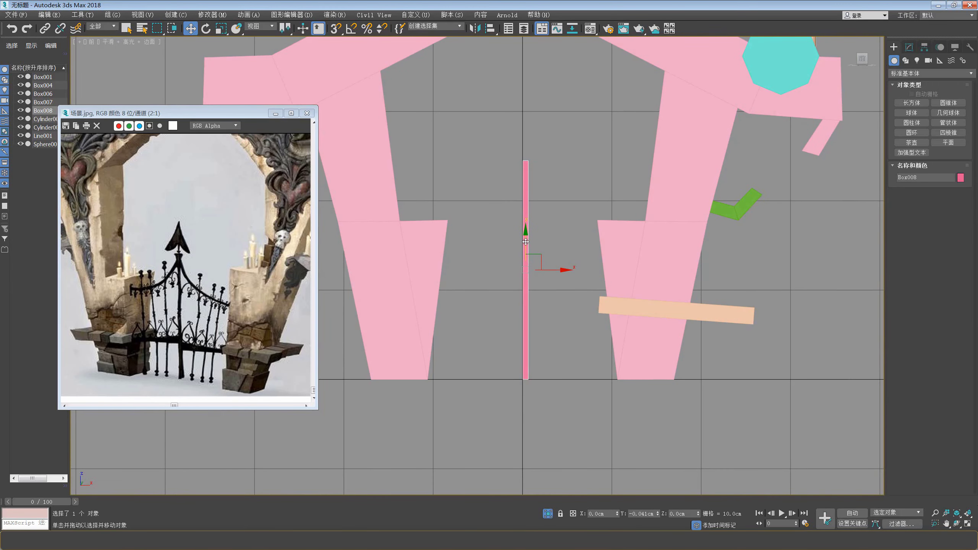
- Clone the centre post about 3 cm to its right and convert the clone to an editable poly
{"action": "middle_click_drag", "start_coordinate": [566, 285], "coordinate": [533, 275]}
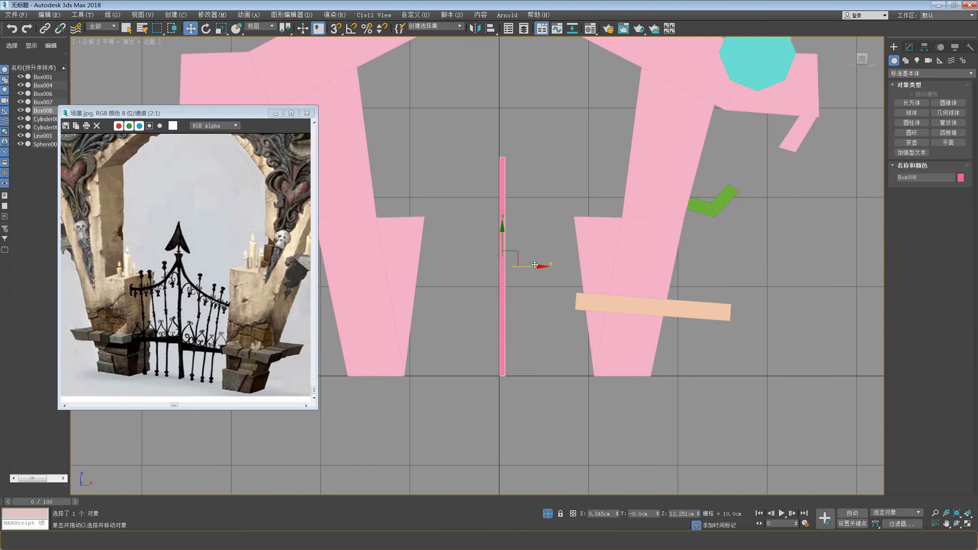
{"action": "left_click_drag", "start_coordinate": [535, 265], "coordinate": [561, 264], "text": "shift"}
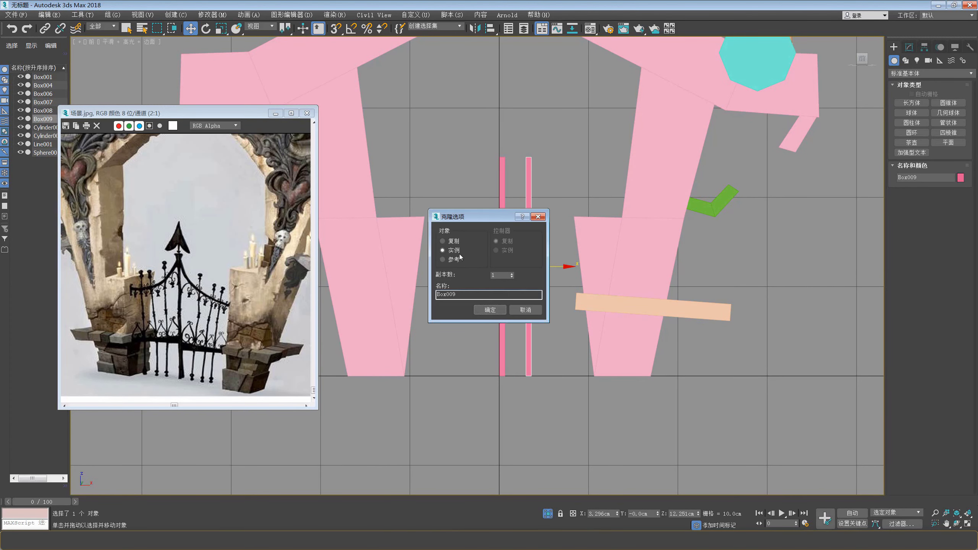
{"action": "left_click", "coordinate": [507, 310]}
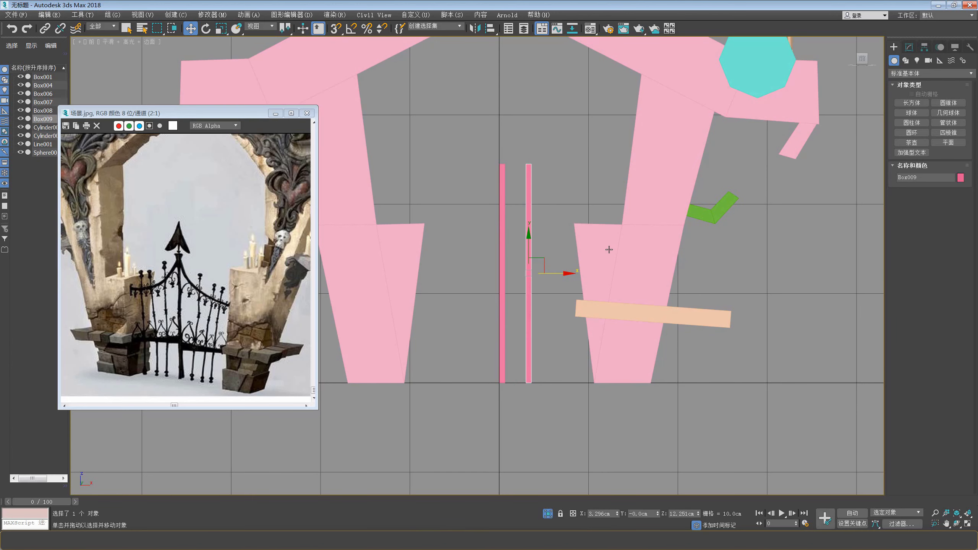
{"action": "right_click", "coordinate": [552, 222]}
{"action": "mouse_move", "coordinate": [574, 307]}
{"action": "left_click", "coordinate": [627, 313]}
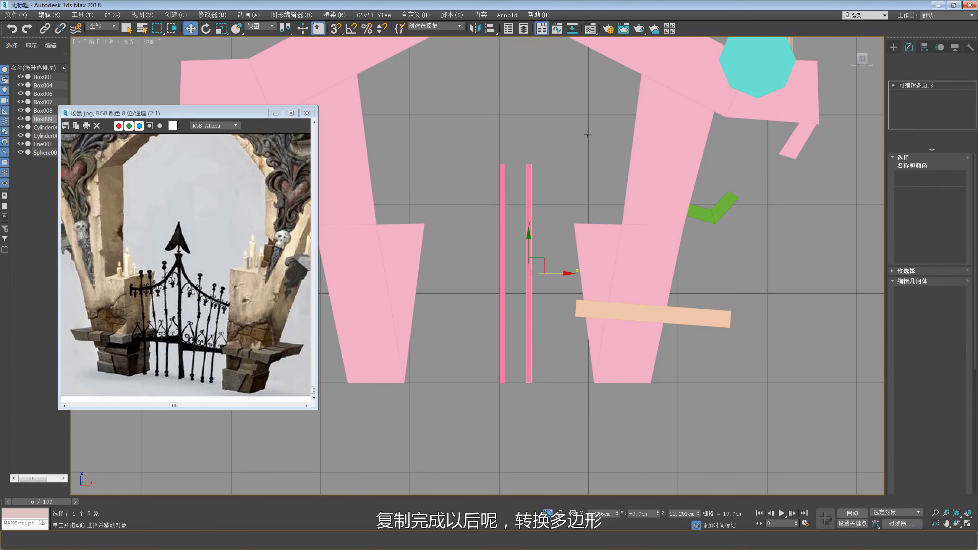
- Lower the cloned bar's top vertices by about 5.7 cm and scale its ends narrower to make it thinner than the centre post
{"action": "key", "text": "1"}
{"action": "left_click_drag", "start_coordinate": [516, 147], "coordinate": [537, 171]}
{"action": "left_click_drag", "start_coordinate": [530, 132], "coordinate": [531, 188]}
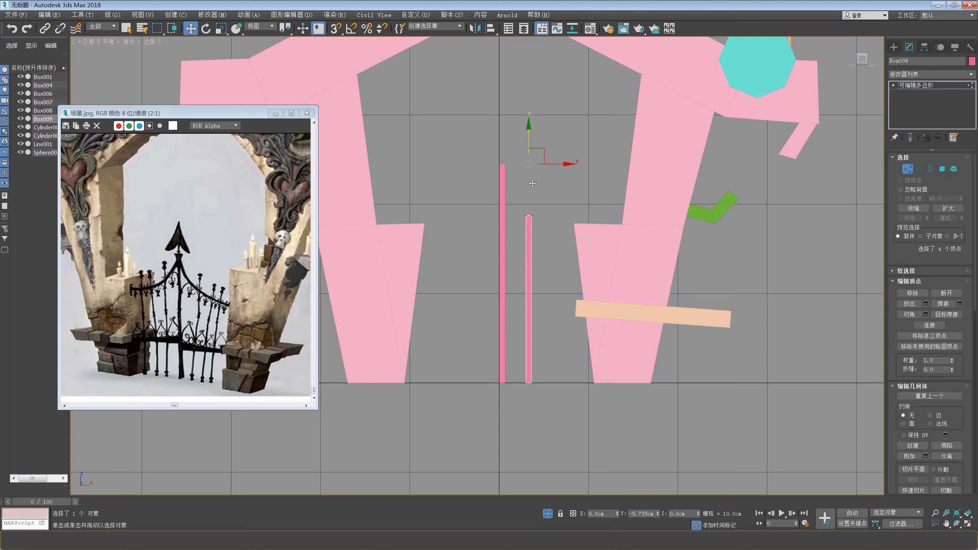
{"action": "key", "text": "r"}
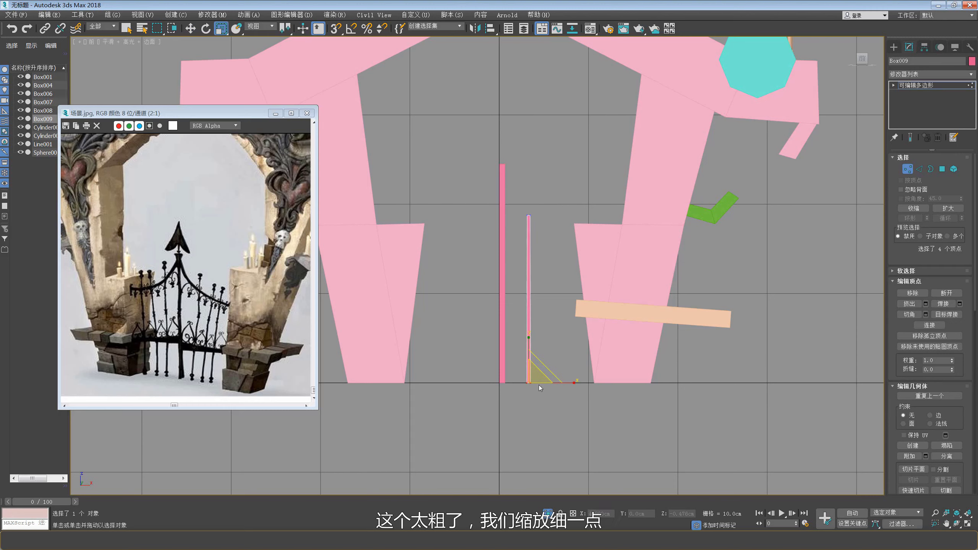
{"action": "key", "text": "w"}
{"action": "left_click", "coordinate": [908, 169]}
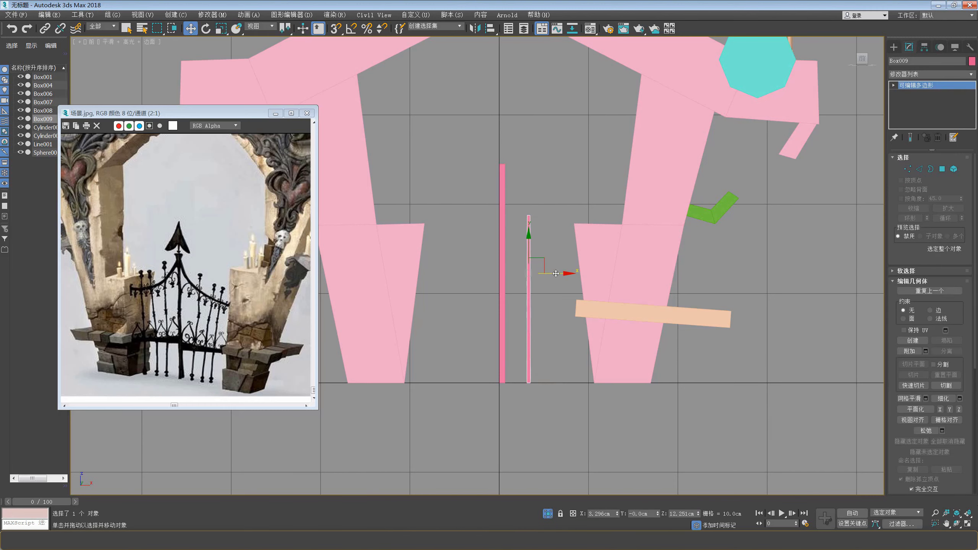
- Make two copies of the thin bar towards the right pillar, spaced about 2.6 cm apart
{"action": "left_click_drag", "start_coordinate": [555, 273], "coordinate": [579, 271], "text": "shift"}
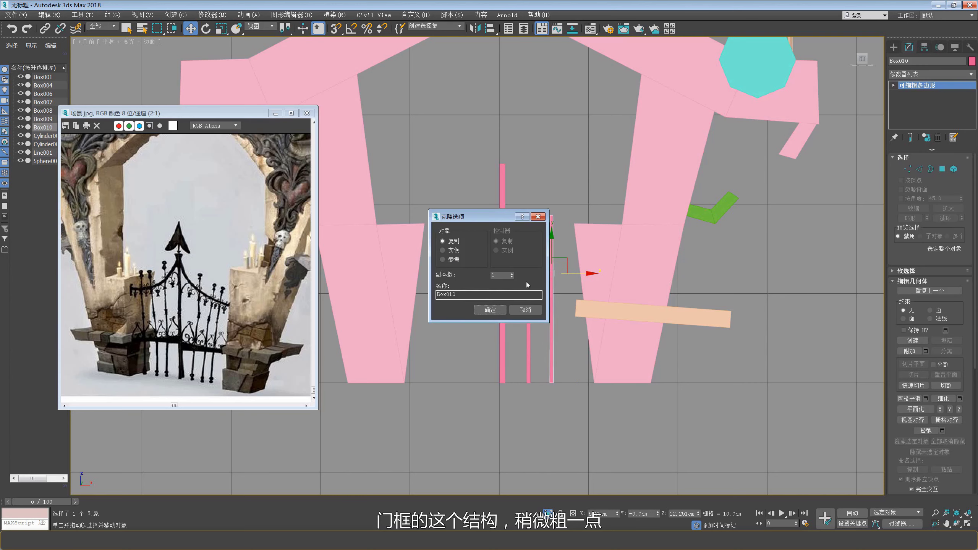
{"action": "left_click", "coordinate": [486, 311]}
{"action": "middle_click_drag", "start_coordinate": [588, 206], "coordinate": [582, 212]}
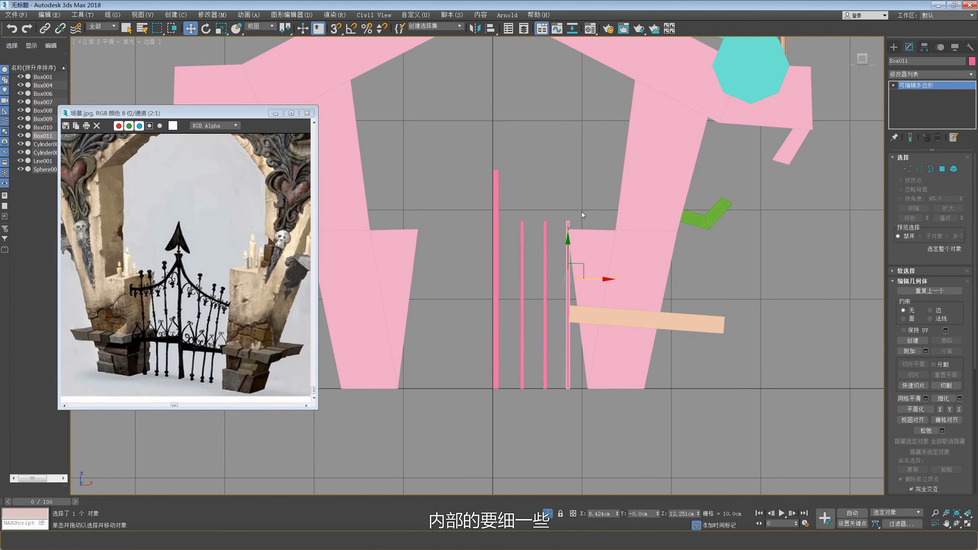
- Attach the neighbouring thin bar to the outermost one and lower both bars' tops so they step down towards the pillar
{"action": "key", "text": "1"}
{"action": "mouse_move", "coordinate": [562, 200]}
{"action": "left_mouse_down"}
{"action": "mouse_move", "coordinate": [580, 233]}
{"action": "mouse_move", "coordinate": [571, 214]}
{"action": "left_mouse_up"}
{"action": "right_click", "coordinate": [593, 246]}
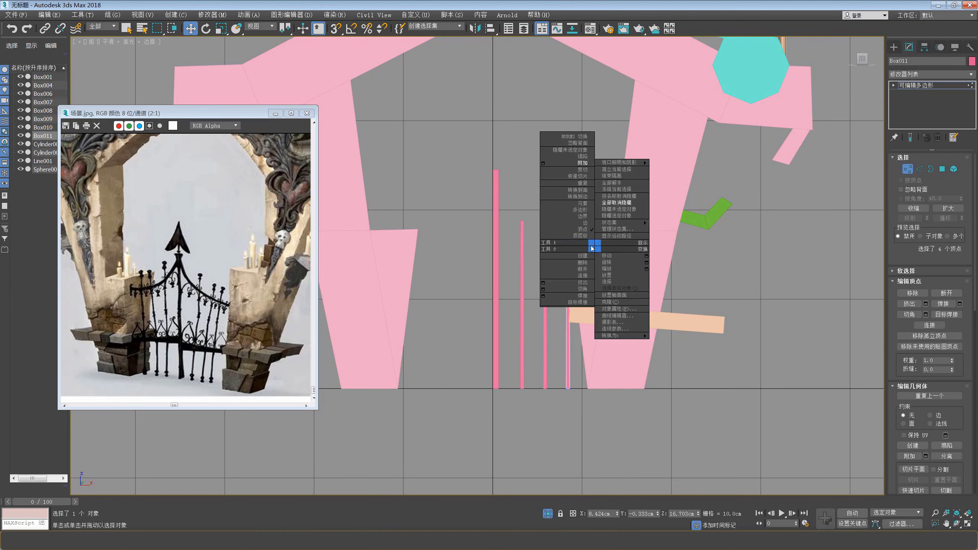
{"action": "left_click", "coordinate": [574, 164]}
{"action": "left_click", "coordinate": [546, 231]}
{"action": "right_click", "coordinate": [551, 207]}
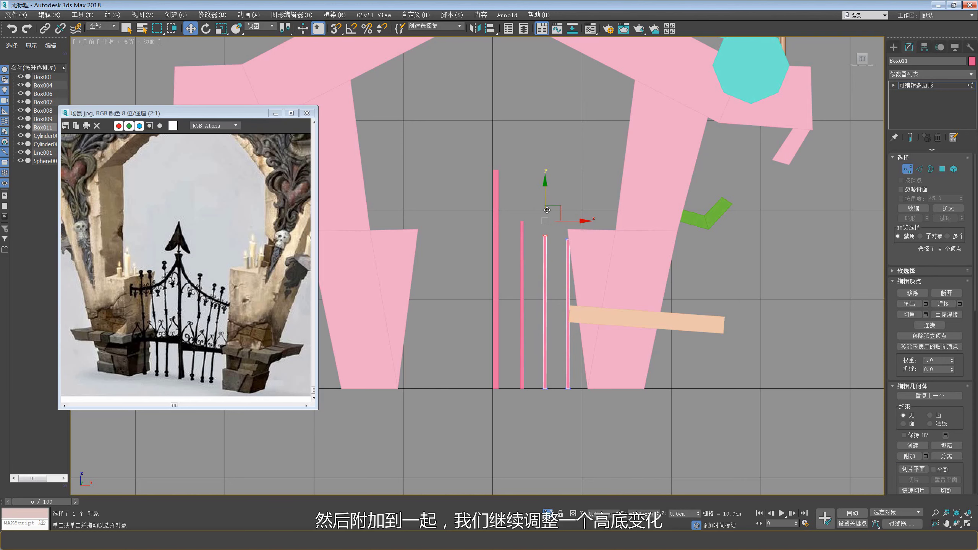
{"action": "left_click_drag", "start_coordinate": [546, 211], "coordinate": [546, 222]}
{"action": "middle_click_drag", "start_coordinate": [497, 258], "coordinate": [502, 256]}
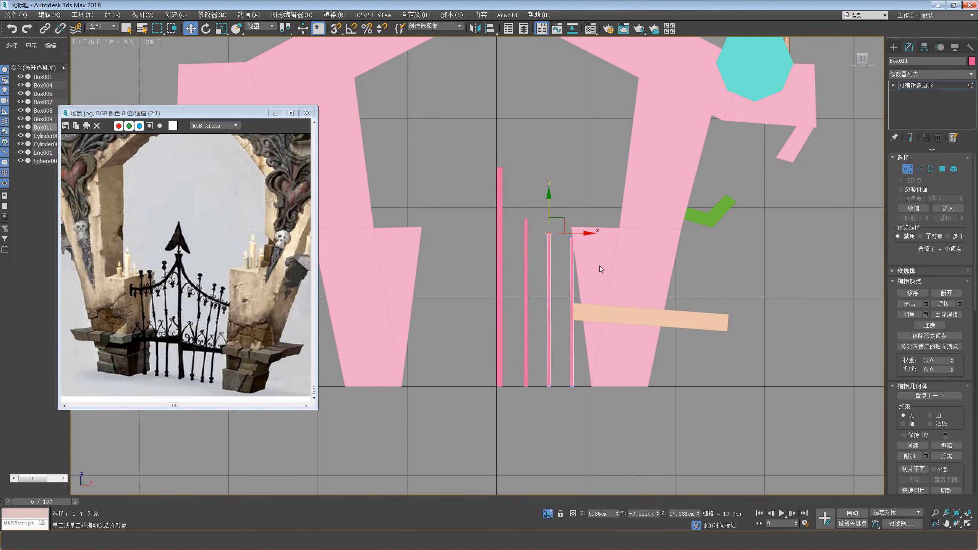
- Move the second thin bar as an element about 0.5 cm towards the pillar to adjust the spacing
{"action": "left_click", "coordinate": [953, 169]}
{"action": "left_click", "coordinate": [549, 279]}
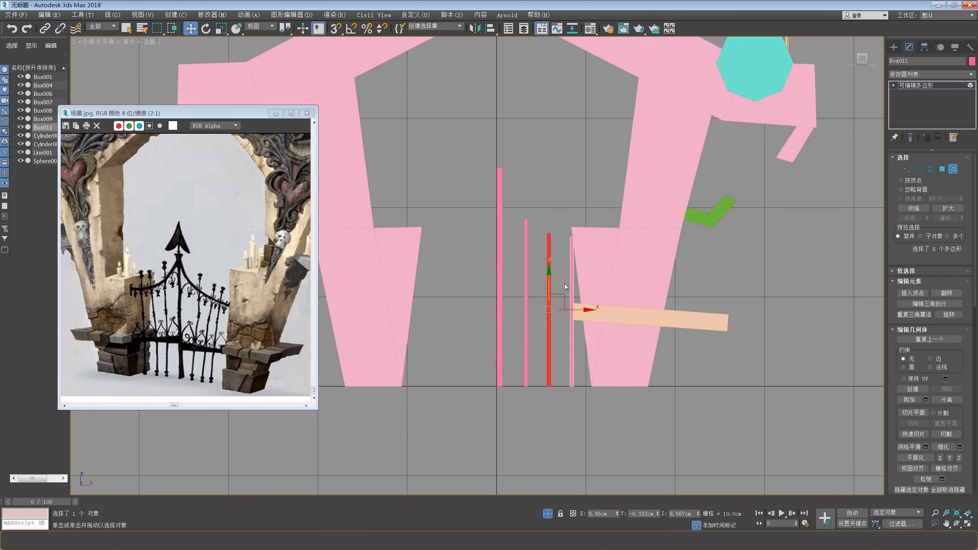
{"action": "left_click_drag", "start_coordinate": [579, 310], "coordinate": [584, 310]}
{"action": "middle_click_drag", "start_coordinate": [534, 238], "coordinate": [534, 244]}
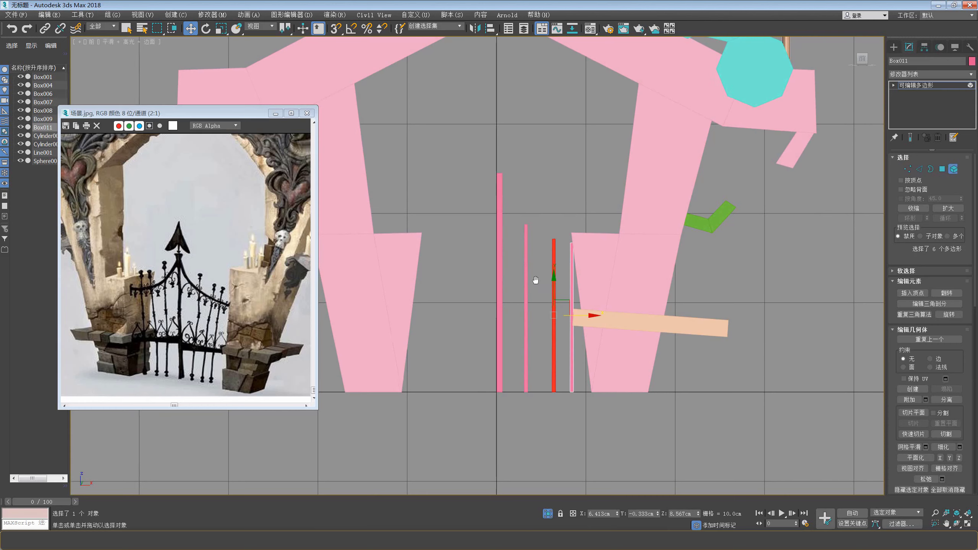
- Copy a thin bar as an element and rotate it into a diagonal rail sloping down across the bars to the right pillar
{"action": "scroll", "coordinate": [532, 279], "scroll_direction": "up", "scroll_amount": 2}
{"action": "middle_click_drag", "start_coordinate": [520, 260], "coordinate": [515, 246]}
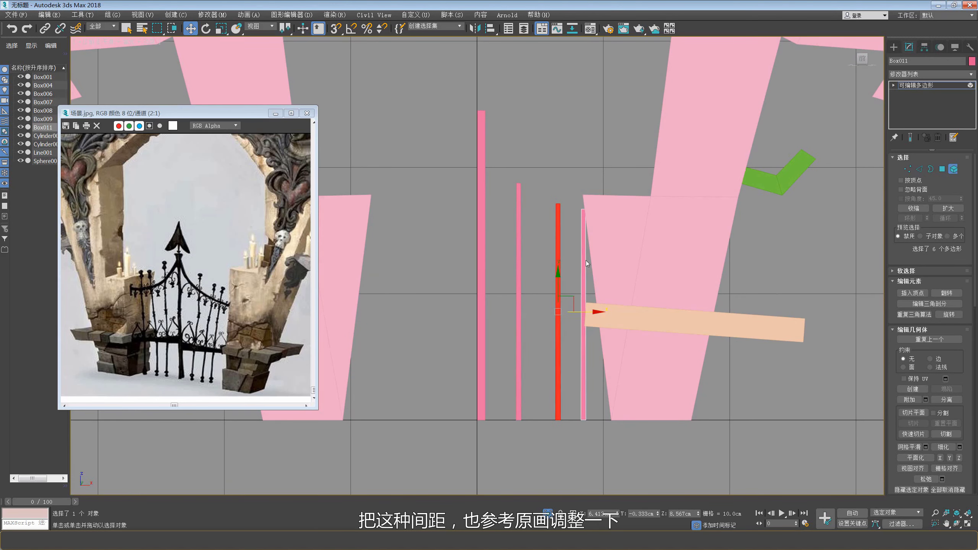
{"action": "mouse_move", "coordinate": [574, 297]}
{"action": "left_mouse_down", "text": "shift"}
{"action": "mouse_move", "coordinate": [543, 217]}
{"action": "mouse_move", "coordinate": [486, 212]}
{"action": "left_mouse_up", "text": "shift"}
{"action": "left_click", "coordinate": [519, 283]}
{"action": "key", "text": "e"}
{"action": "key", "text": "w"}
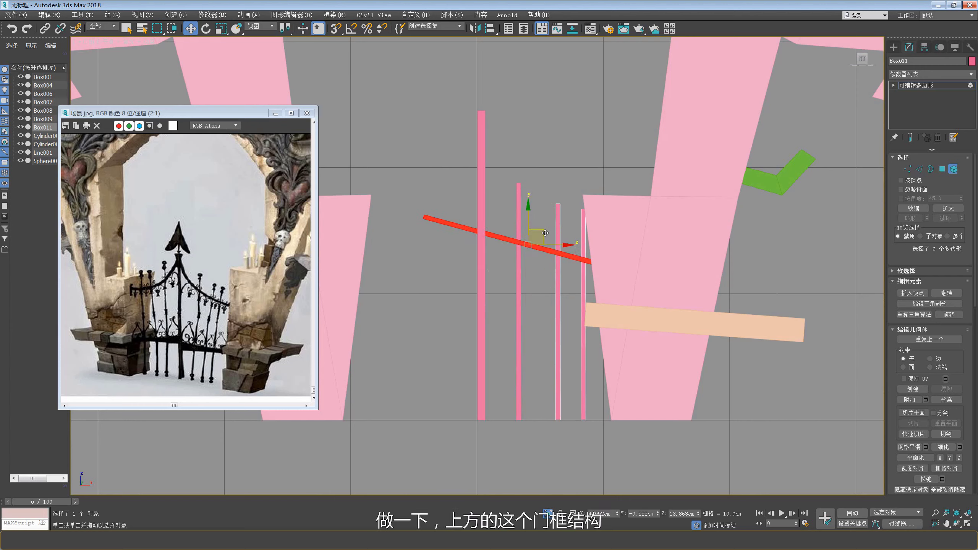
{"action": "key", "text": "e"}
{"action": "left_click_drag", "start_coordinate": [563, 232], "coordinate": [559, 222]}
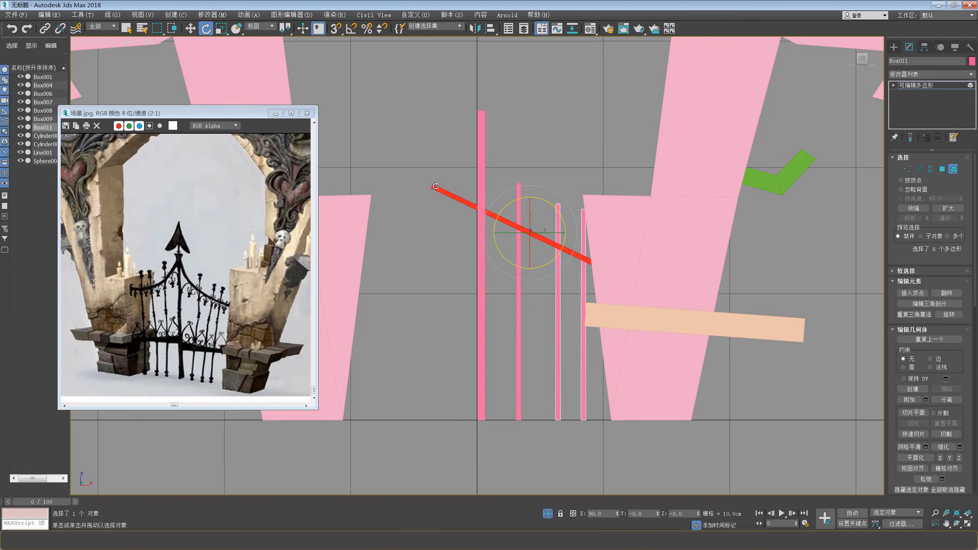
- Scale the diagonal rail to about 145% in depth so it is thicker than the upright bars
{"action": "key", "text": "r"}
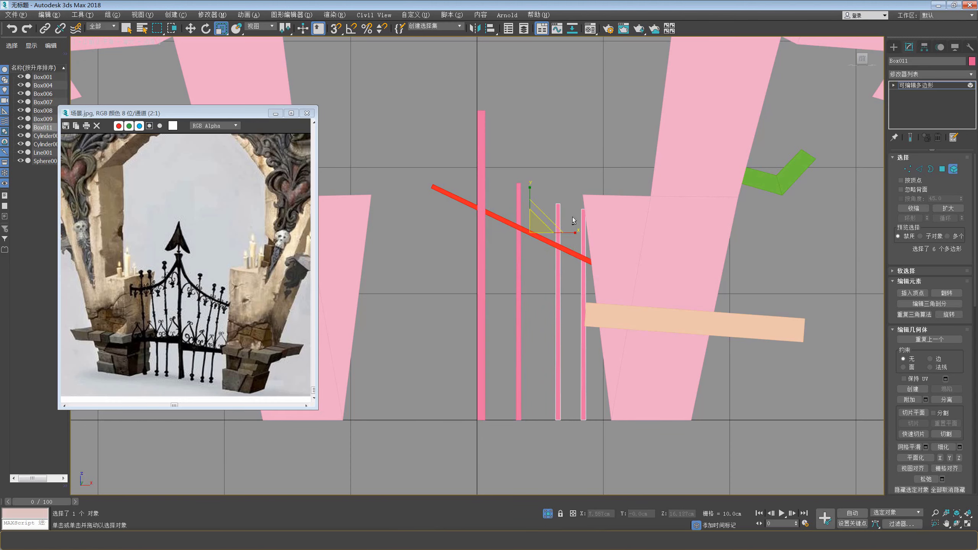
{"action": "middle_click_drag", "start_coordinate": [573, 221], "coordinate": [503, 248], "text": "alt"}
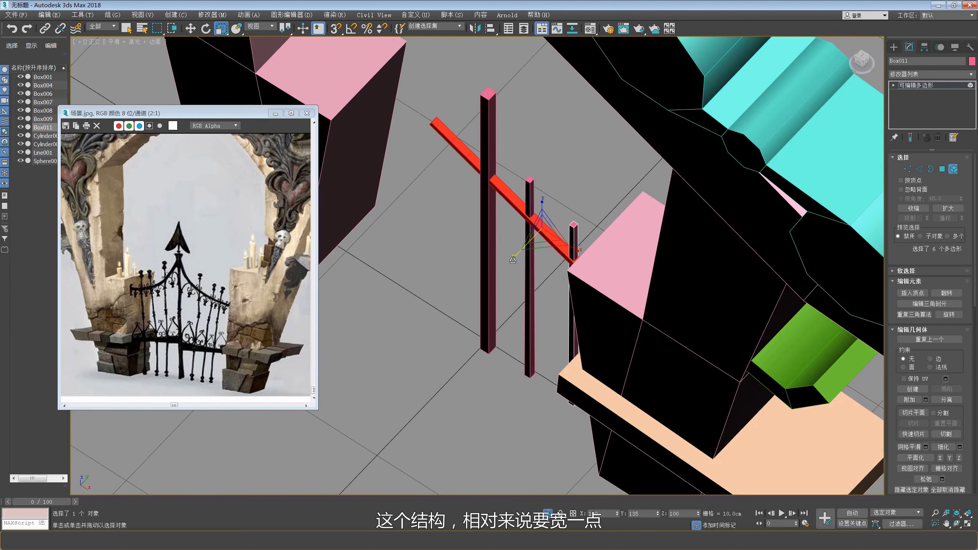
{"action": "left_click_drag", "start_coordinate": [512, 260], "coordinate": [511, 265]}
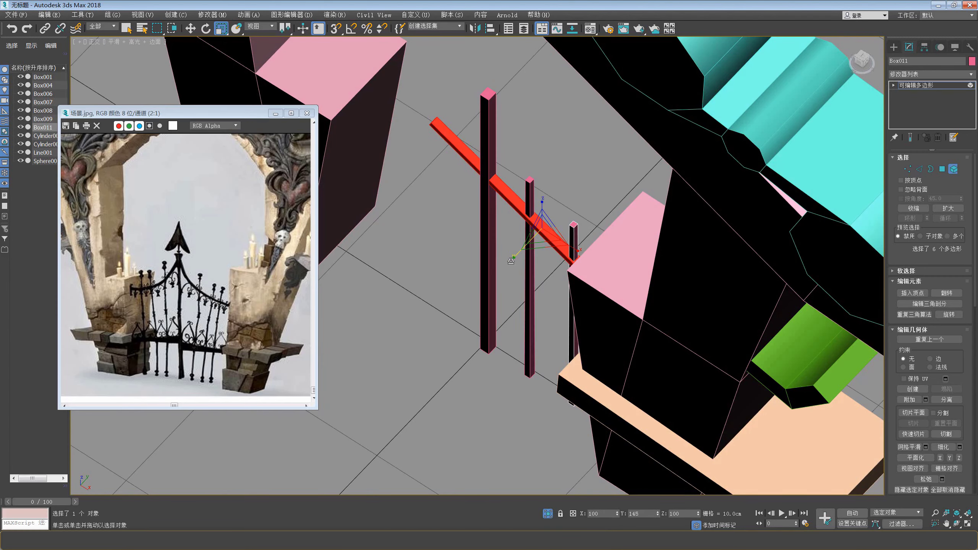
- Attach the thin upright bar nearest the centre post to the object containing the diagonal rail
{"action": "mouse_move", "coordinate": [539, 246]}
{"action": "middle_mouse_down", "text": "alt"}
{"action": "mouse_move", "coordinate": [575, 237]}
{"action": "mouse_move", "coordinate": [550, 248]}
{"action": "middle_mouse_up", "text": "alt"}
{"action": "right_click", "coordinate": [550, 247]}
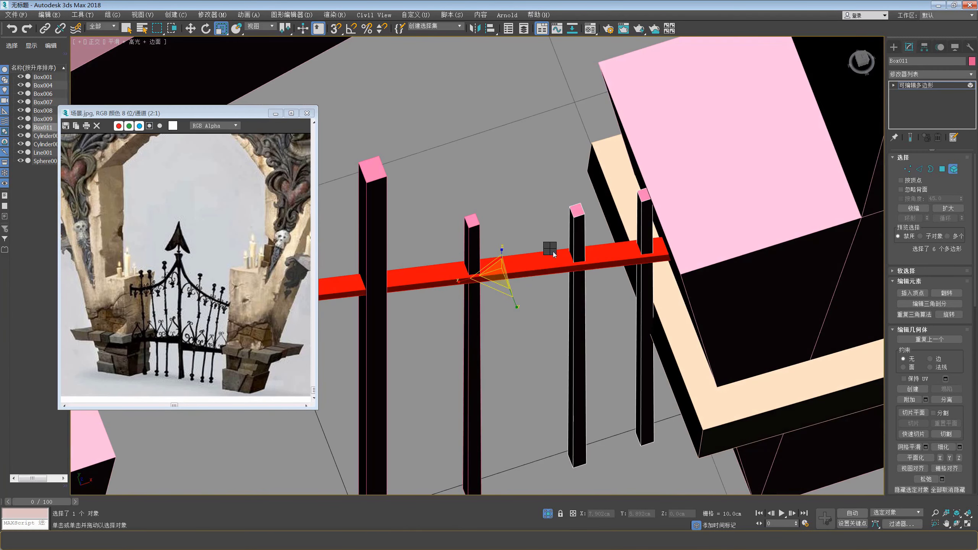
{"action": "left_click", "coordinate": [528, 166]}
{"action": "left_click", "coordinate": [478, 235]}
{"action": "key", "text": "w"}
{"action": "middle_click_drag", "start_coordinate": [478, 235], "coordinate": [460, 196], "text": "alt"}
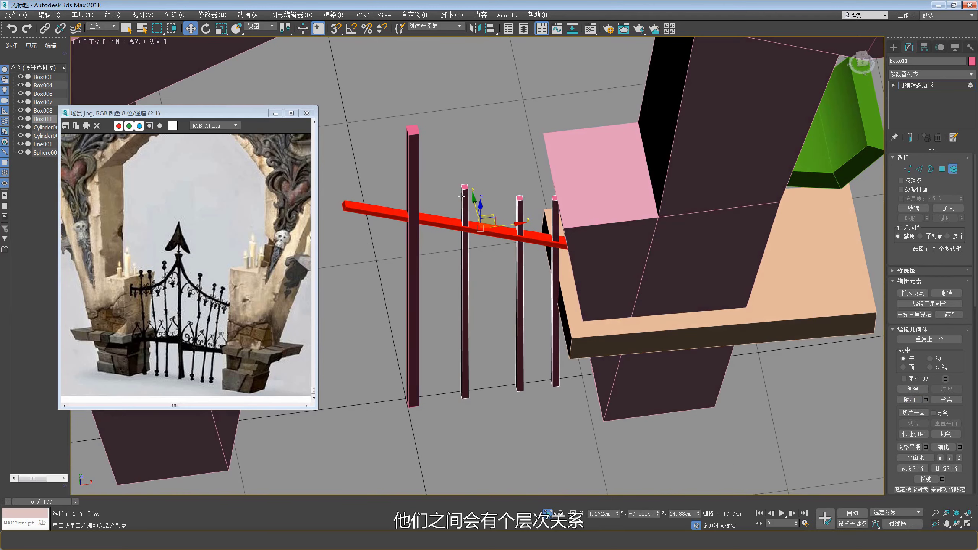
- Select the polygons of the three thin upright bars and scale them slightly narrower in depth than the diagonal rail
{"action": "key", "text": "4"}
{"action": "left_click_drag", "start_coordinate": [448, 167], "coordinate": [568, 206]}
{"action": "middle_click_drag", "start_coordinate": [568, 207], "coordinate": [529, 251], "text": "alt"}
{"action": "scroll", "coordinate": [529, 251], "scroll_direction": "up", "scroll_amount": 4}
{"action": "key", "text": "r"}
{"action": "left_click_drag", "start_coordinate": [580, 289], "coordinate": [578, 284]}
{"action": "key", "text": "w"}
{"action": "scroll", "coordinate": [578, 284], "scroll_direction": "down", "scroll_amount": 4}
{"action": "middle_click_drag", "start_coordinate": [577, 284], "coordinate": [499, 200], "text": "alt"}
{"action": "scroll", "coordinate": [496, 197], "scroll_direction": "down", "scroll_amount": 3}
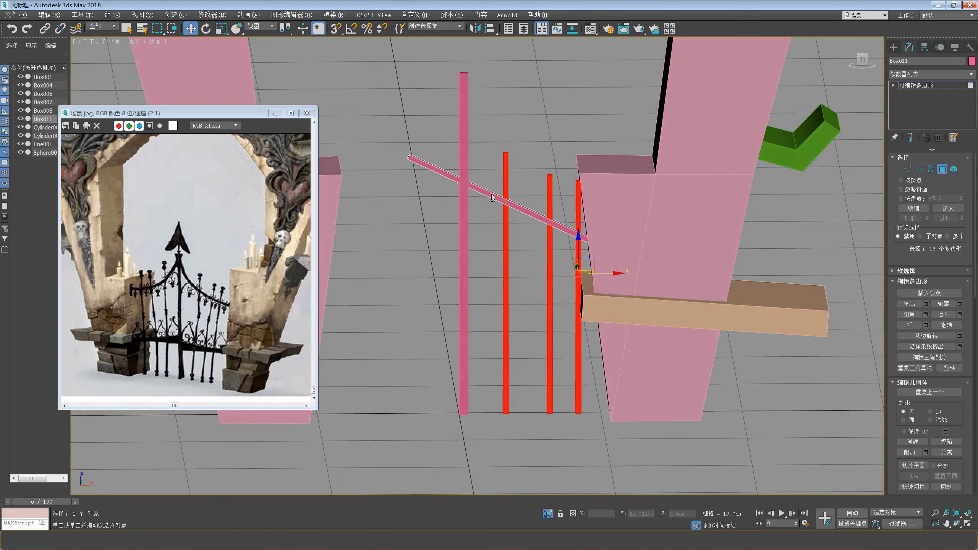
- Move the diagonal rail's upper end vertices to meet the centre post at about X 0.3 cm, Z 21.2 cm in the front view
{"action": "key", "text": "f"}
{"action": "scroll", "coordinate": [501, 175], "scroll_direction": "up", "scroll_amount": 2}
{"action": "key", "text": "1"}
{"action": "scroll", "coordinate": [506, 185], "scroll_direction": "up", "scroll_amount": 1}
{"action": "left_click_drag", "start_coordinate": [506, 185], "coordinate": [537, 218]}
{"action": "scroll", "coordinate": [536, 218], "scroll_direction": "up", "scroll_amount": 2}
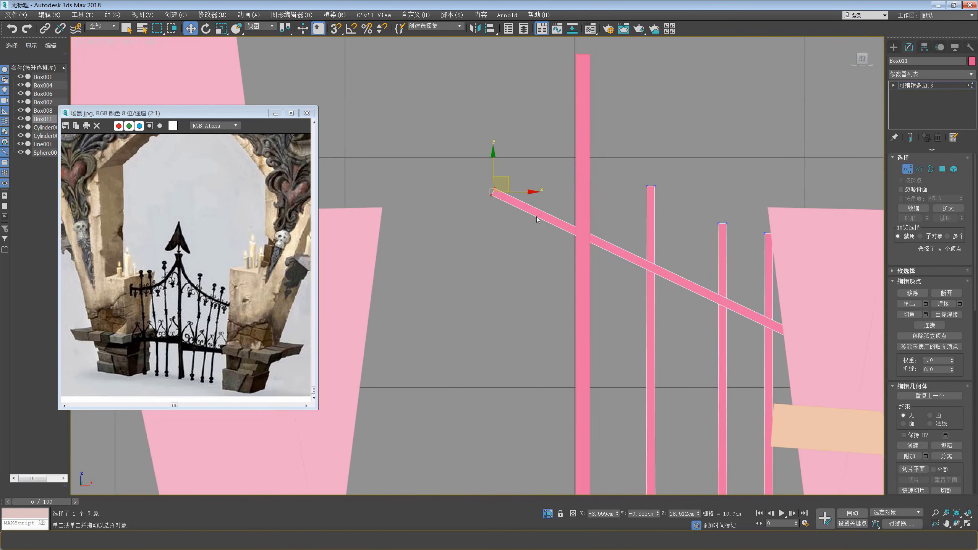
{"action": "middle_click_drag", "start_coordinate": [536, 217], "coordinate": [493, 214]}
{"action": "scroll", "coordinate": [493, 214], "scroll_direction": "down", "scroll_amount": 1}
{"action": "left_click_drag", "start_coordinate": [481, 186], "coordinate": [545, 144]}
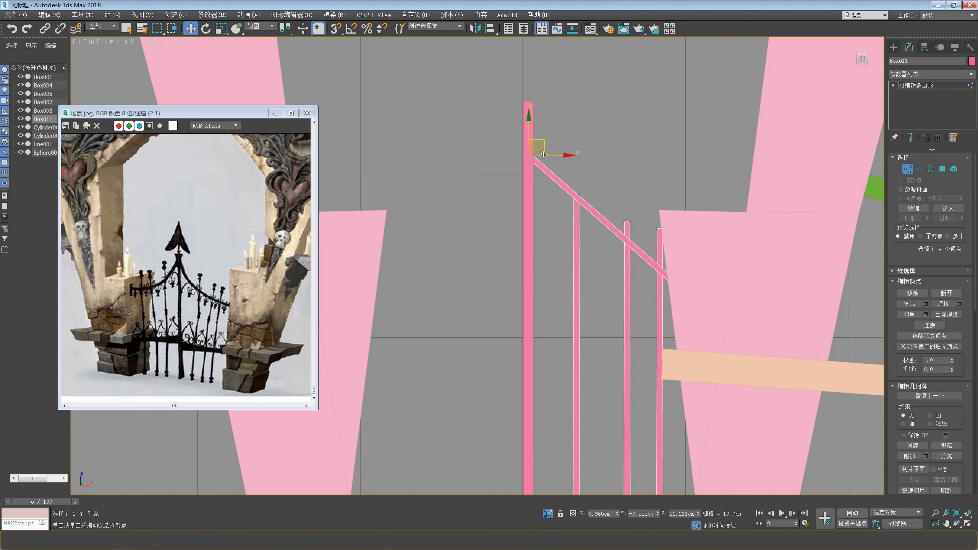
- Raise the top of the thin bar nearest the post to about Z 21 cm and shift its bottom about 0.4 cm towards the post
{"action": "middle_click_drag", "start_coordinate": [552, 222], "coordinate": [529, 240]}
{"action": "left_click_drag", "start_coordinate": [527, 237], "coordinate": [570, 155]}
{"action": "scroll", "coordinate": [568, 307], "scroll_direction": "down", "scroll_amount": 2}
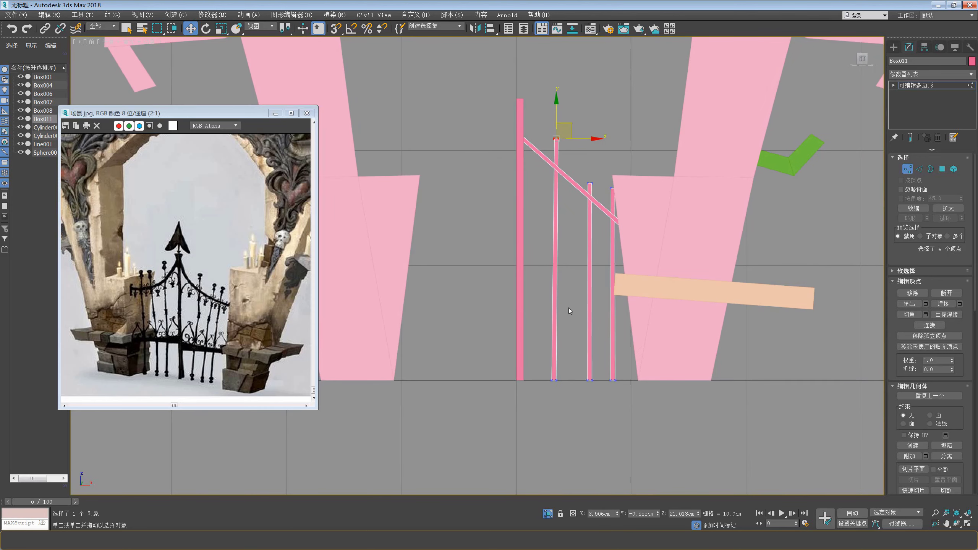
{"action": "middle_click_drag", "start_coordinate": [566, 374], "coordinate": [561, 357]}
{"action": "mouse_move", "coordinate": [561, 357]}
{"action": "left_mouse_down"}
{"action": "mouse_move", "coordinate": [545, 370]}
{"action": "mouse_move", "coordinate": [565, 364]}
{"action": "left_mouse_up"}
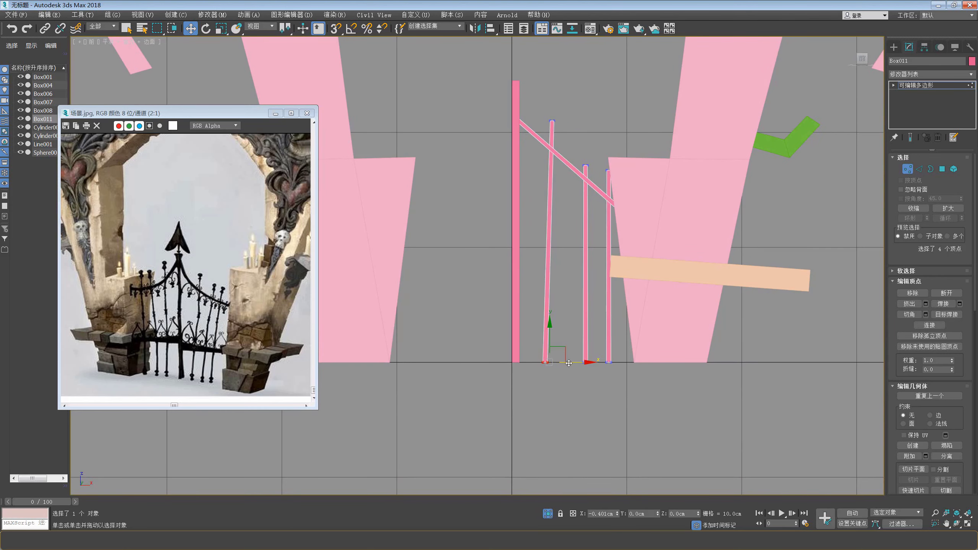
- Shift the bottoms of the other two bars towards the centre post and lean the first bar's top outwards to about X 4.1 cm
{"action": "middle_click_drag", "start_coordinate": [622, 367], "coordinate": [606, 367]}
{"action": "mouse_move", "coordinate": [605, 354]}
{"action": "left_mouse_down"}
{"action": "mouse_move", "coordinate": [562, 372]}
{"action": "mouse_move", "coordinate": [605, 363]}
{"action": "mouse_move", "coordinate": [598, 363]}
{"action": "left_mouse_up"}
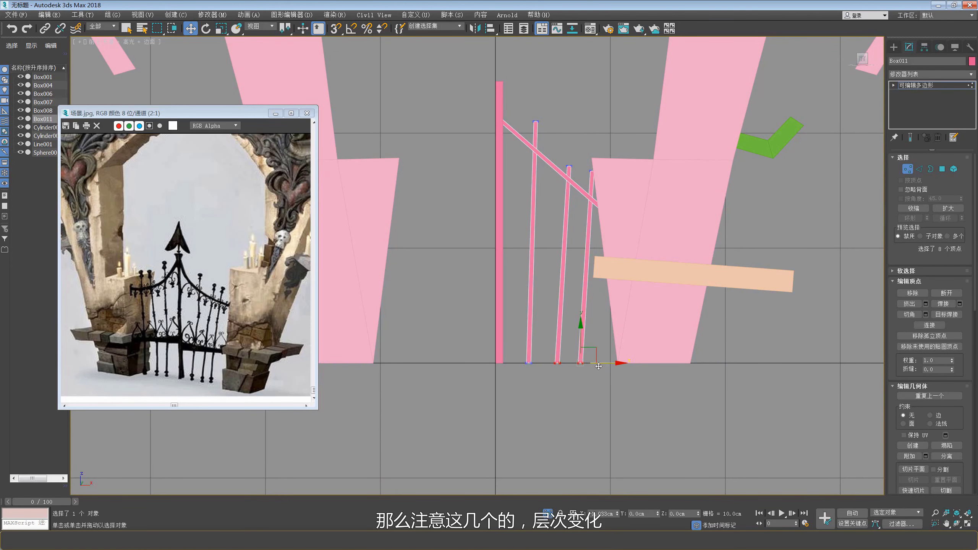
{"action": "middle_click_drag", "start_coordinate": [577, 176], "coordinate": [571, 204]}
{"action": "middle_click_drag", "start_coordinate": [542, 174], "coordinate": [535, 197]}
{"action": "left_click_drag", "start_coordinate": [532, 164], "coordinate": [516, 195]}
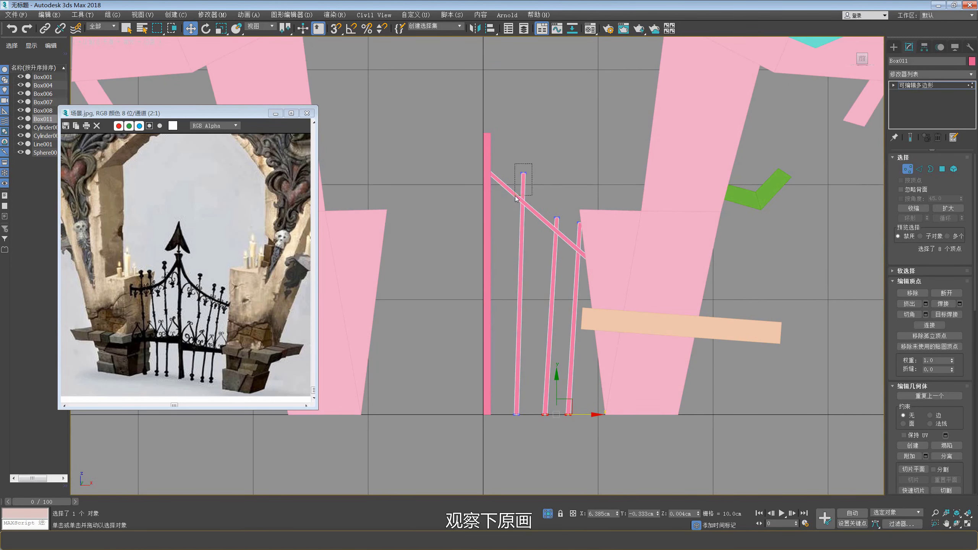
{"action": "middle_click_drag", "start_coordinate": [497, 140], "coordinate": [500, 147]}
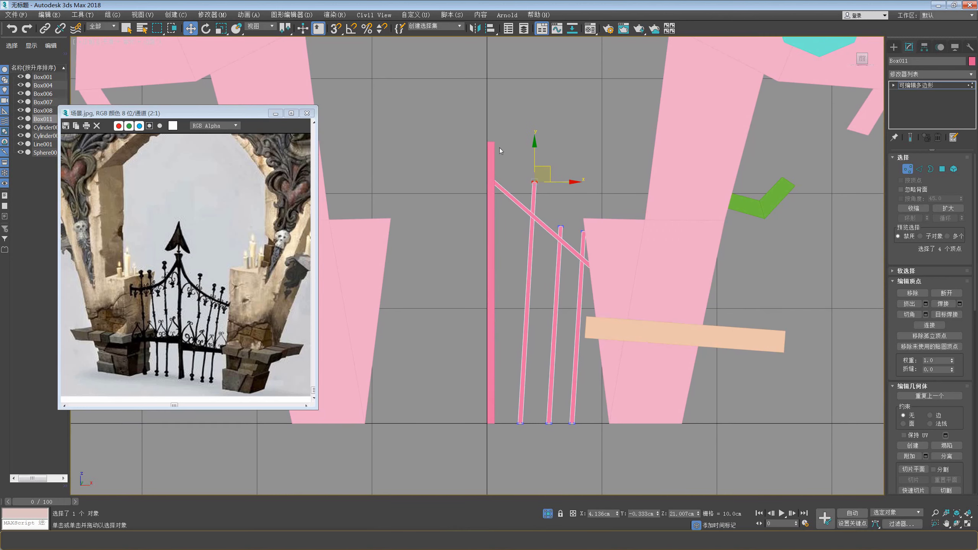
{"action": "scroll", "coordinate": [548, 226], "scroll_direction": "up", "scroll_amount": 2}
{"action": "scroll", "coordinate": [546, 223], "scroll_direction": "down", "scroll_amount": 3}
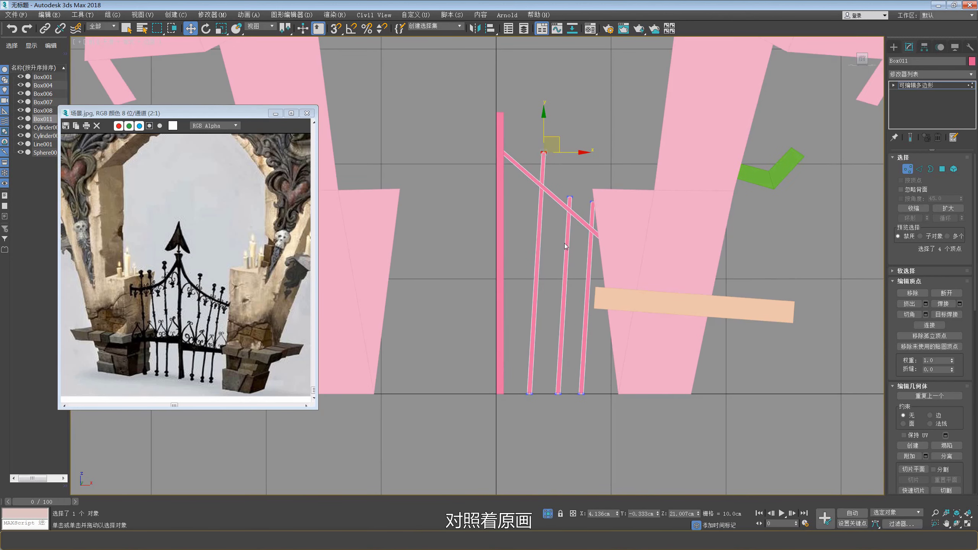
{"action": "scroll", "coordinate": [507, 267], "scroll_direction": "up", "scroll_amount": 4}
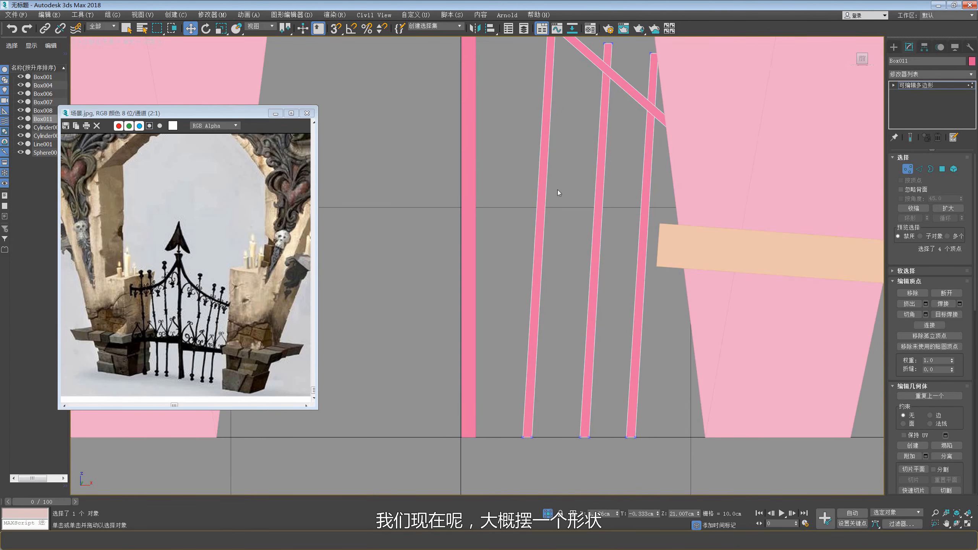
{"action": "scroll", "coordinate": [558, 192], "scroll_direction": "down", "scroll_amount": 3}
- Copy the centre post and rotate the copy into a near-horizontal crossbar low between the two pillars
{"action": "left_click", "coordinate": [908, 170]}
{"action": "left_click", "coordinate": [518, 234]}
{"action": "middle_click_drag", "start_coordinate": [543, 196], "coordinate": [549, 204]}
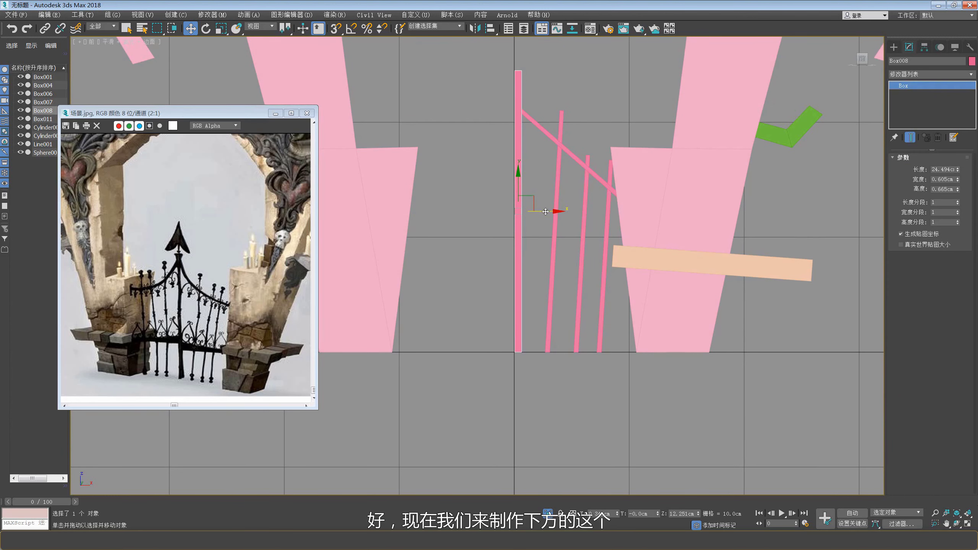
{"action": "mouse_move", "coordinate": [546, 212]}
{"action": "left_mouse_down", "text": "shift"}
{"action": "mouse_move", "coordinate": [565, 212]}
{"action": "mouse_move", "coordinate": [566, 195]}
{"action": "mouse_move", "coordinate": [548, 269]}
{"action": "left_mouse_up", "text": "shift"}
{"action": "left_click", "coordinate": [494, 316]}
{"action": "key", "text": "e"}
{"action": "key", "text": "w"}
- Scale the crossbar's height to about 181%, rotate it level and raise it to about Z 5.4 cm
{"action": "key", "text": "r"}
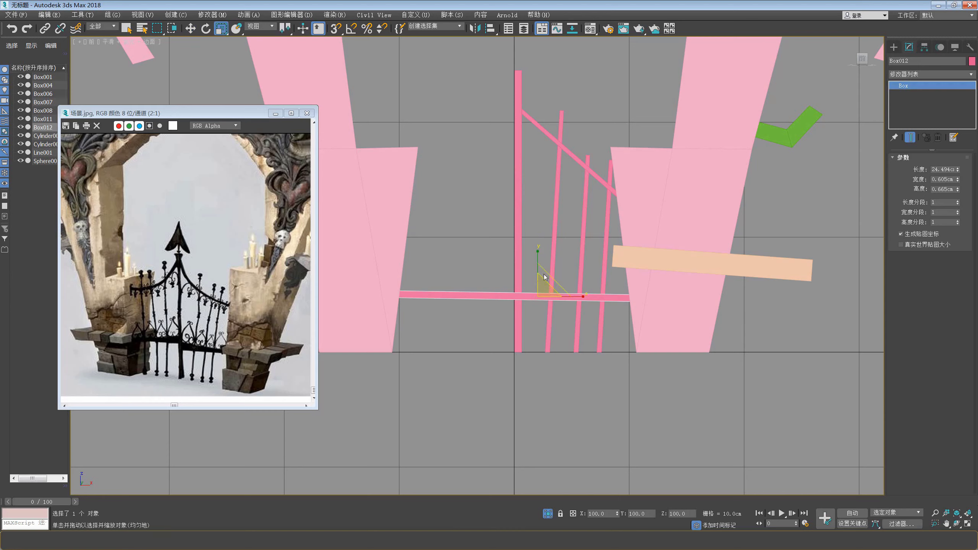
{"action": "left_click_drag", "start_coordinate": [539, 257], "coordinate": [534, 235]}
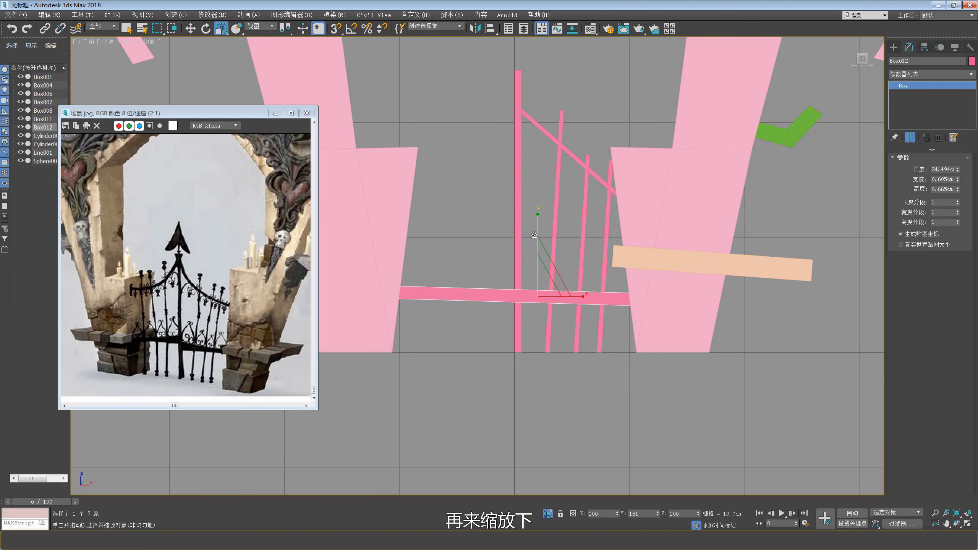
{"action": "key", "text": "e"}
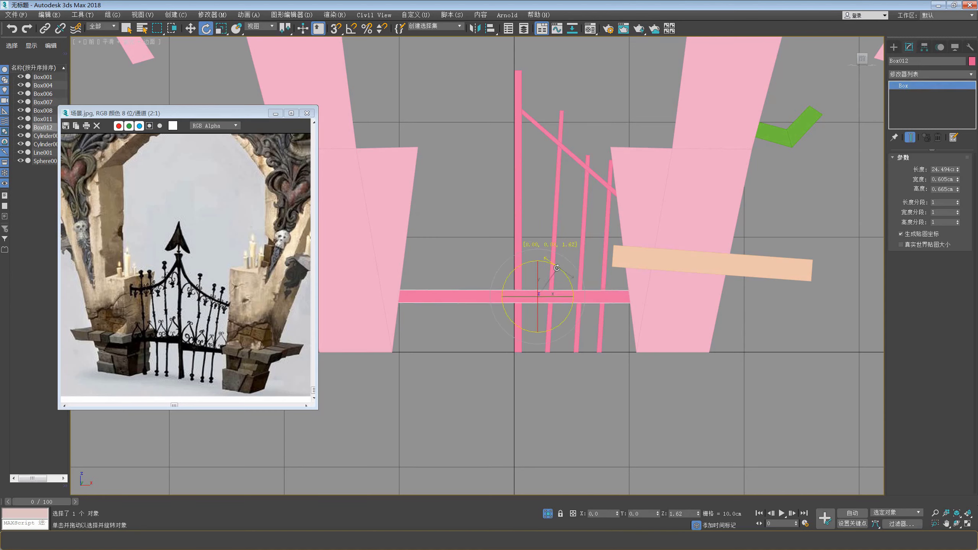
{"action": "key", "text": "w"}
{"action": "key", "text": "e"}
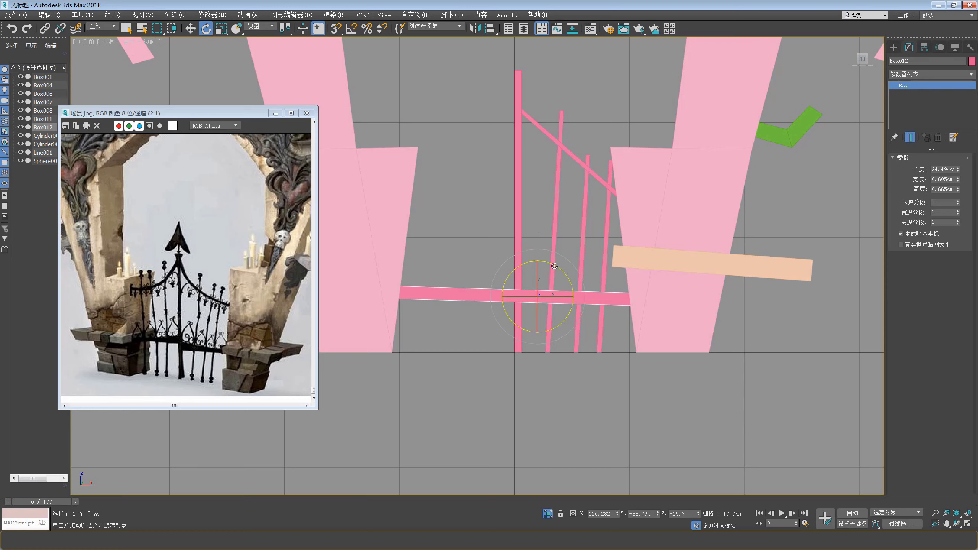
{"action": "left_click_drag", "start_coordinate": [553, 266], "coordinate": [539, 264]}
{"action": "key", "text": "w"}
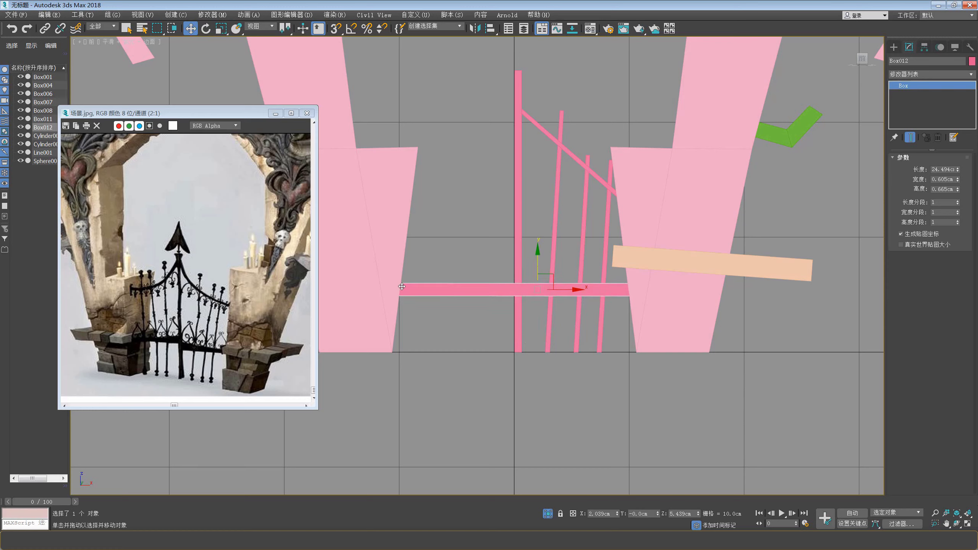
- Convert the crossbar to an editable poly and pull its left end vertices in to the centre post
{"action": "right_click", "coordinate": [525, 269]}
{"action": "left_click", "coordinate": [577, 357]}
{"action": "key", "text": "1"}
{"action": "left_click_drag", "start_coordinate": [442, 200], "coordinate": [250, 345]}
{"action": "middle_click_drag", "start_coordinate": [419, 305], "coordinate": [427, 309]}
{"action": "left_click_drag", "start_coordinate": [431, 295], "coordinate": [553, 295]}
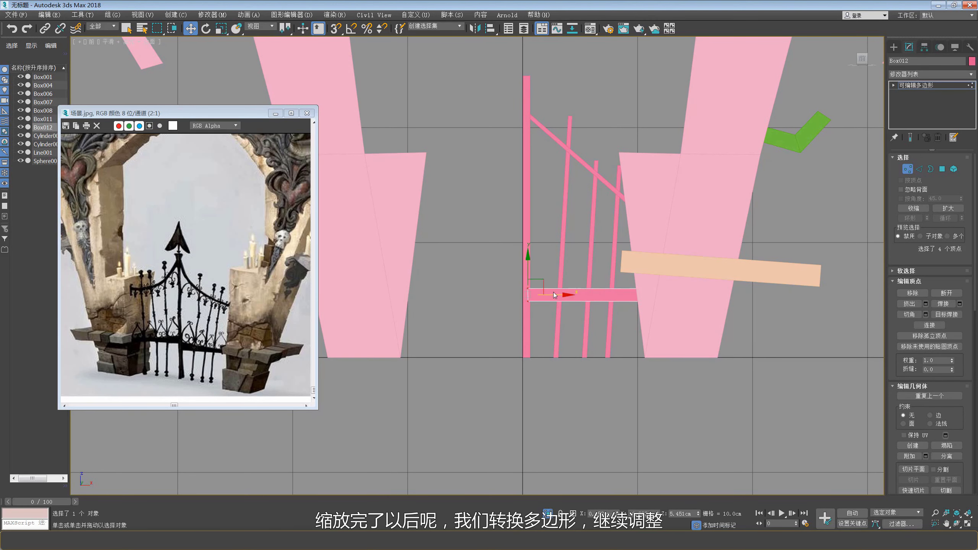
- Scale the crossbar's end at the centre post taller and raise it slightly so the bar tapers towards the pillar
{"action": "key", "text": "r"}
{"action": "mouse_move", "coordinate": [529, 236]}
{"action": "left_mouse_down"}
{"action": "mouse_move", "coordinate": [532, 227]}
{"action": "mouse_move", "coordinate": [528, 254]}
{"action": "left_mouse_up"}
{"action": "key", "text": "w"}
{"action": "middle_click_drag", "start_coordinate": [579, 267], "coordinate": [548, 258]}
- Pull the crossbar's far end vertices about 3.5 cm back to the right pillar's inner edge, using wireframe display
{"action": "left_click", "coordinate": [643, 279]}
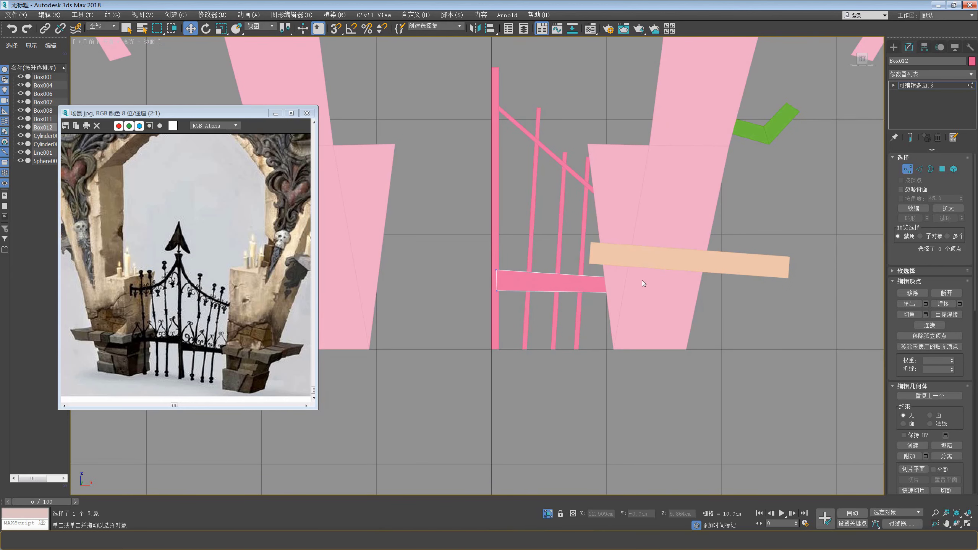
{"action": "left_click_drag", "start_coordinate": [700, 255], "coordinate": [591, 322]}
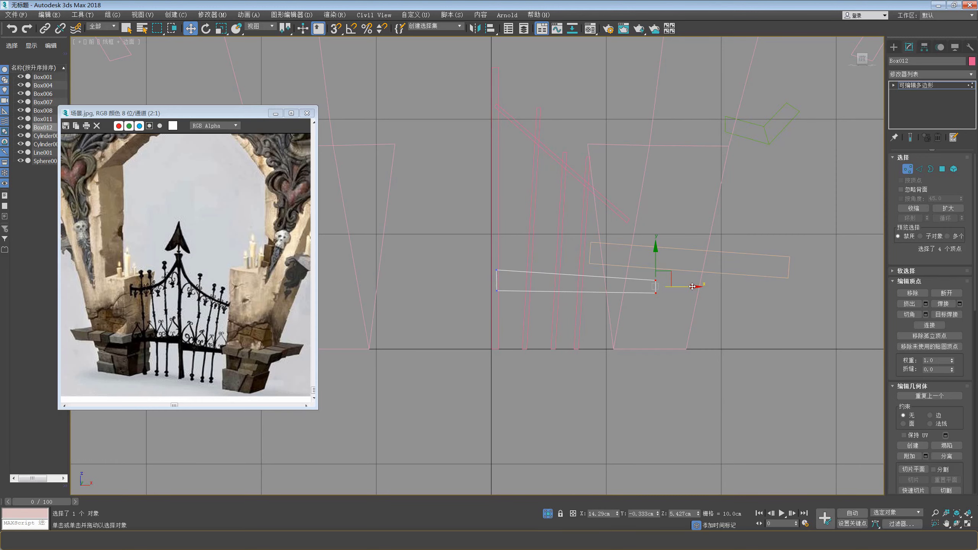
{"action": "left_click_drag", "start_coordinate": [685, 286], "coordinate": [656, 286]}
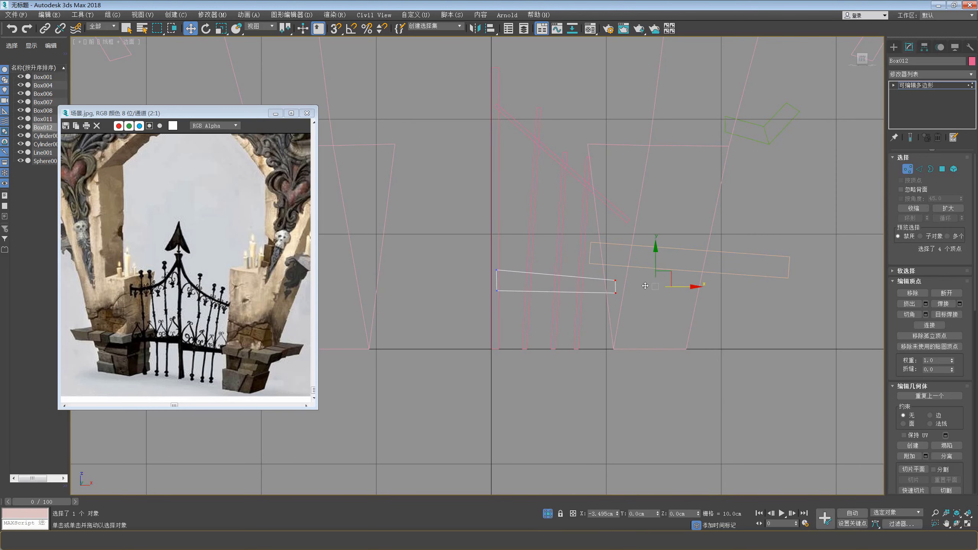
{"action": "key", "text": "F3"}
{"action": "middle_click_drag", "start_coordinate": [505, 232], "coordinate": [531, 264]}
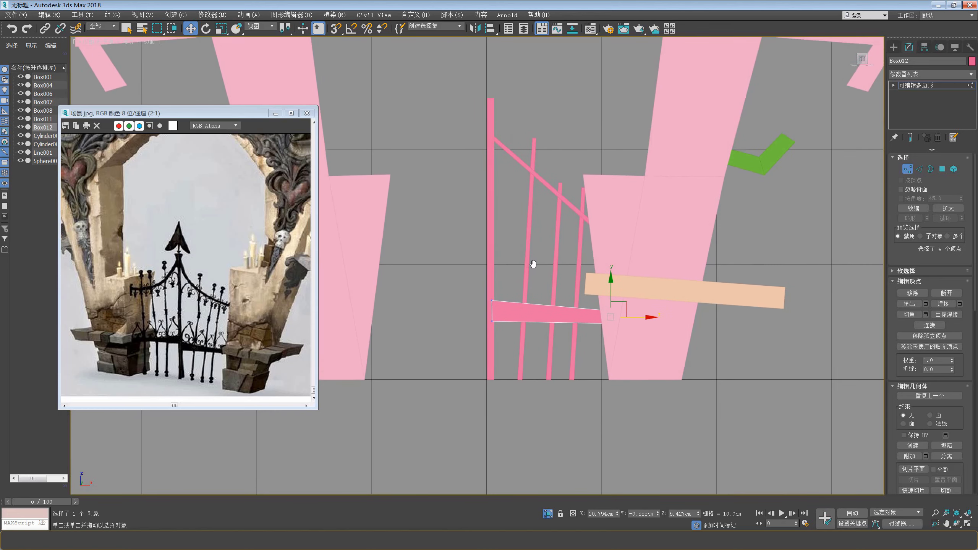
- Select the whole crossbar element in the perspective view and scale it slightly thinner in depth
{"action": "scroll", "coordinate": [599, 308], "scroll_direction": "down", "scroll_amount": 4}
{"action": "key", "text": "alt+w"}
{"action": "key", "text": "alt+w"}
{"action": "scroll", "coordinate": [492, 310], "scroll_direction": "up", "scroll_amount": 10}
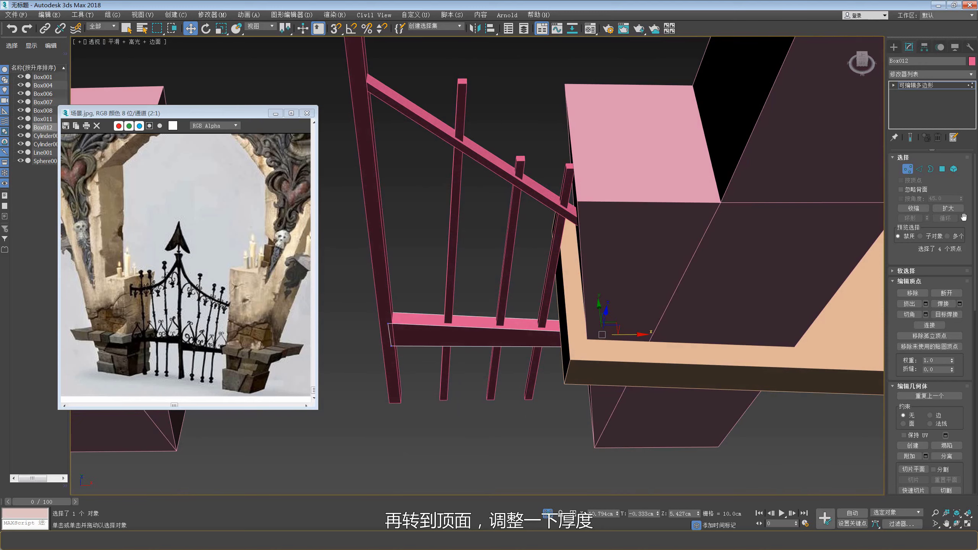
{"action": "key", "text": "5"}
{"action": "left_click", "coordinate": [482, 332]}
{"action": "key", "text": "r"}
{"action": "middle_click_drag", "start_coordinate": [481, 332], "coordinate": [502, 366], "text": "alt"}
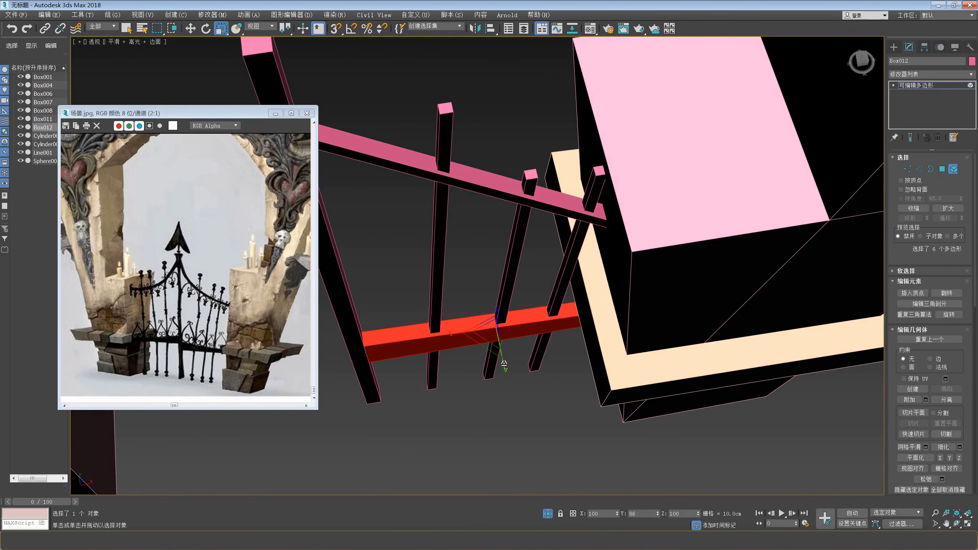
{"action": "left_click_drag", "start_coordinate": [504, 356], "coordinate": [504, 353]}
{"action": "scroll", "coordinate": [503, 352], "scroll_direction": "down", "scroll_amount": 4}
{"action": "middle_click_drag", "start_coordinate": [504, 352], "coordinate": [500, 304], "text": "alt"}
{"action": "scroll", "coordinate": [500, 304], "scroll_direction": "down", "scroll_amount": 3}
{"action": "key", "text": "w"}
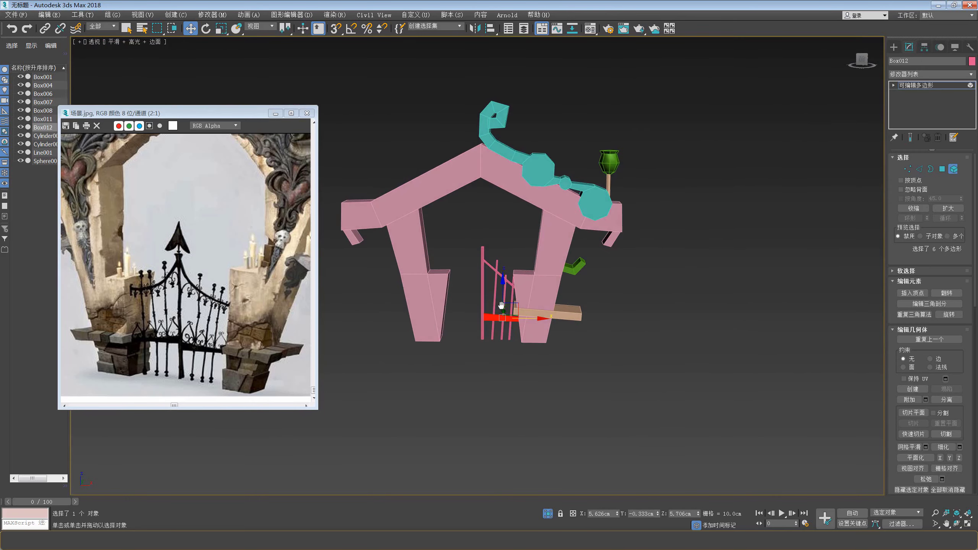
- Select the gate's centre post in the front view and convert it to an editable poly
{"action": "middle_click_drag", "start_coordinate": [255, 265], "coordinate": [256, 265]}
{"action": "key", "text": "f"}
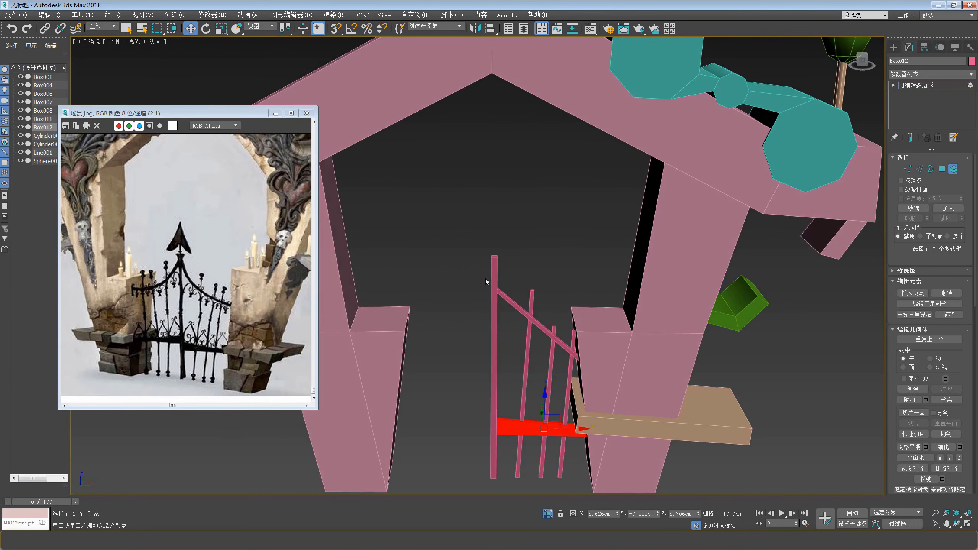
{"action": "scroll", "coordinate": [499, 245], "scroll_direction": "up", "scroll_amount": 4}
{"action": "scroll", "coordinate": [203, 245], "scroll_direction": "up", "scroll_amount": 2}
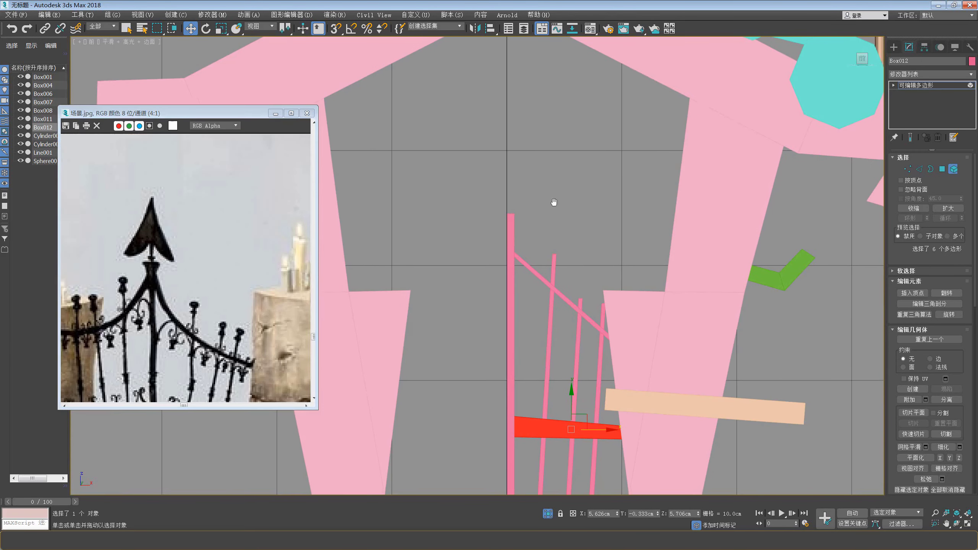
{"action": "left_click", "coordinate": [509, 231]}
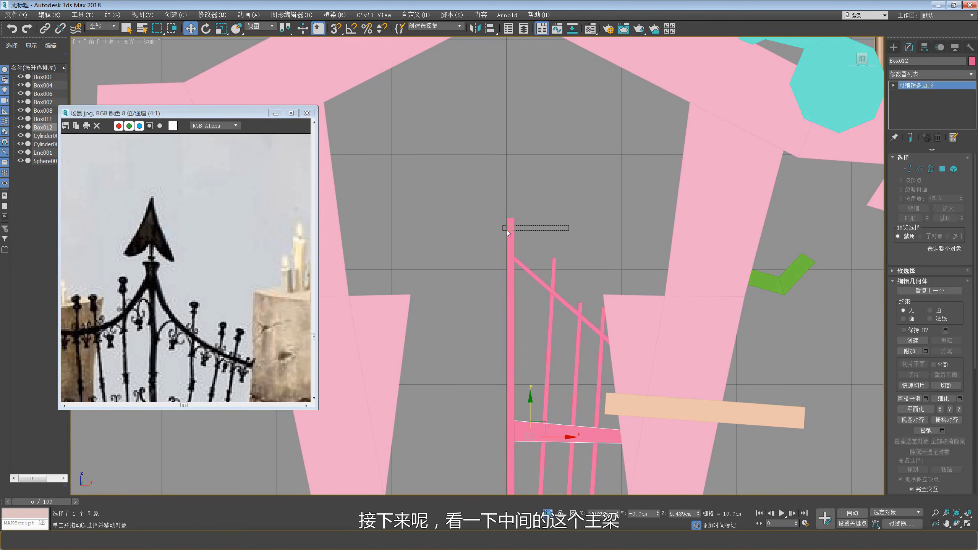
{"action": "right_click", "coordinate": [544, 240]}
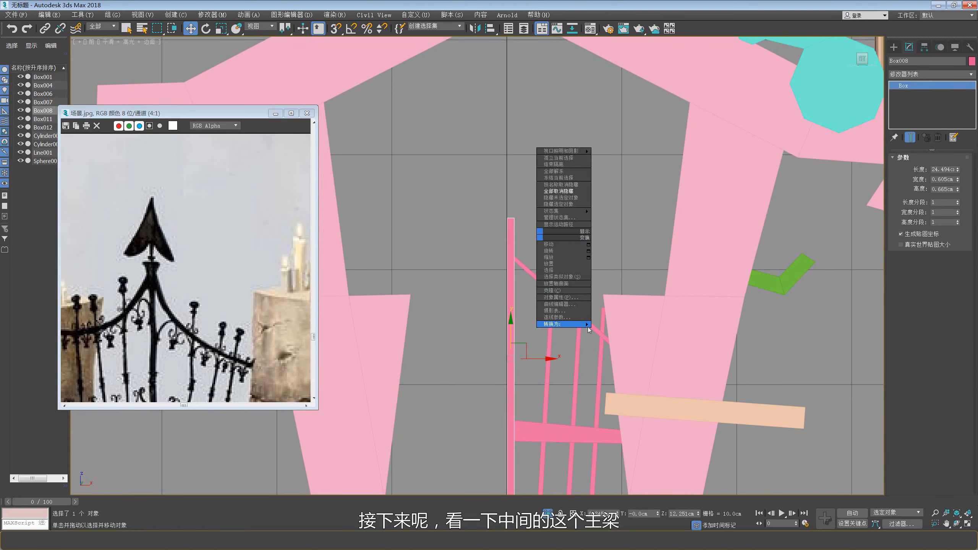
{"action": "left_click", "coordinate": [615, 338]}
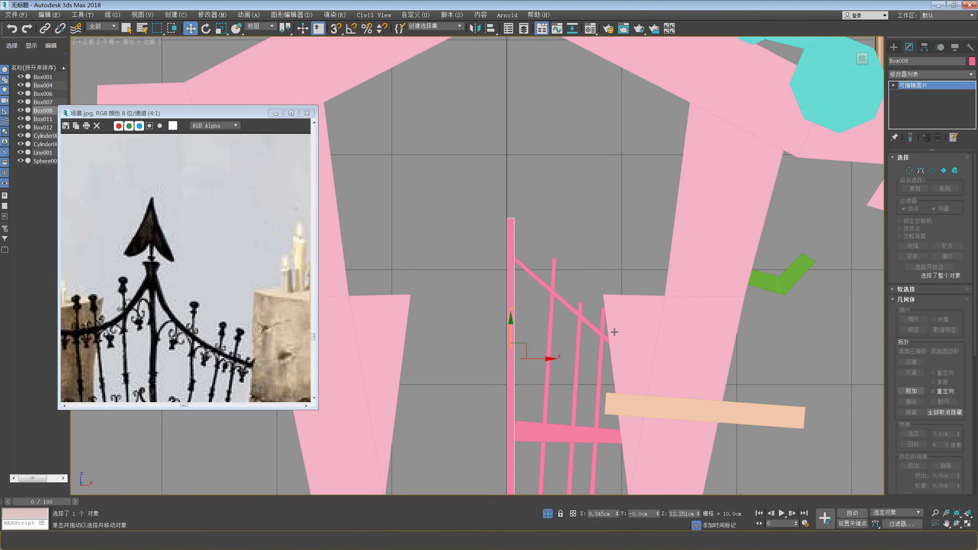
{"action": "right_click", "coordinate": [549, 288]}
{"action": "mouse_move", "coordinate": [546, 343]}
{"action": "left_click", "coordinate": [617, 350]}
- Connect the post's vertical edges with an edge loop and raise it about 9 cm, level with the diagonal rail's upper end
{"action": "scroll", "coordinate": [534, 270], "scroll_direction": "up", "scroll_amount": 2}
{"action": "key", "text": "2"}
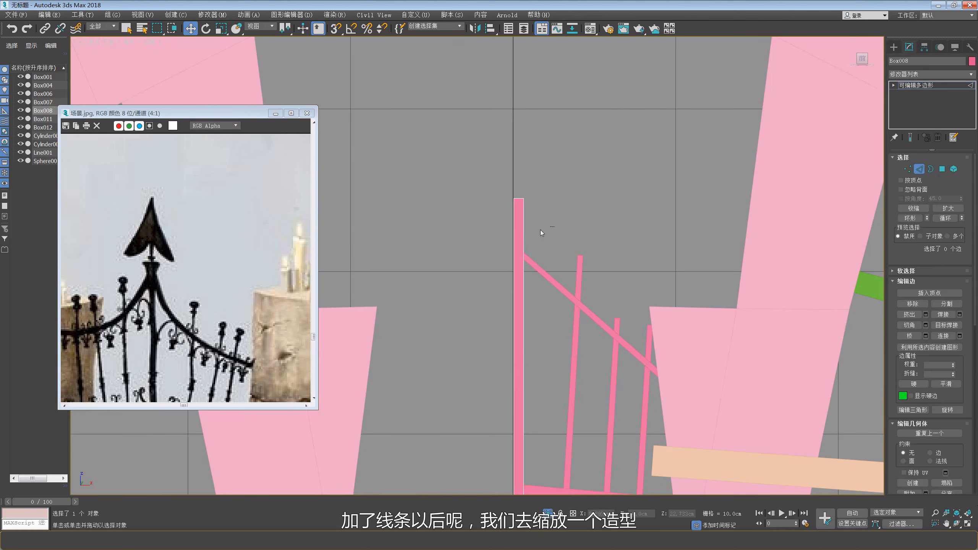
{"action": "left_click_drag", "start_coordinate": [540, 230], "coordinate": [502, 238]}
{"action": "middle_click_drag", "start_coordinate": [525, 243], "coordinate": [538, 253]}
{"action": "right_click", "coordinate": [530, 256]}
{"action": "left_click", "coordinate": [520, 286]}
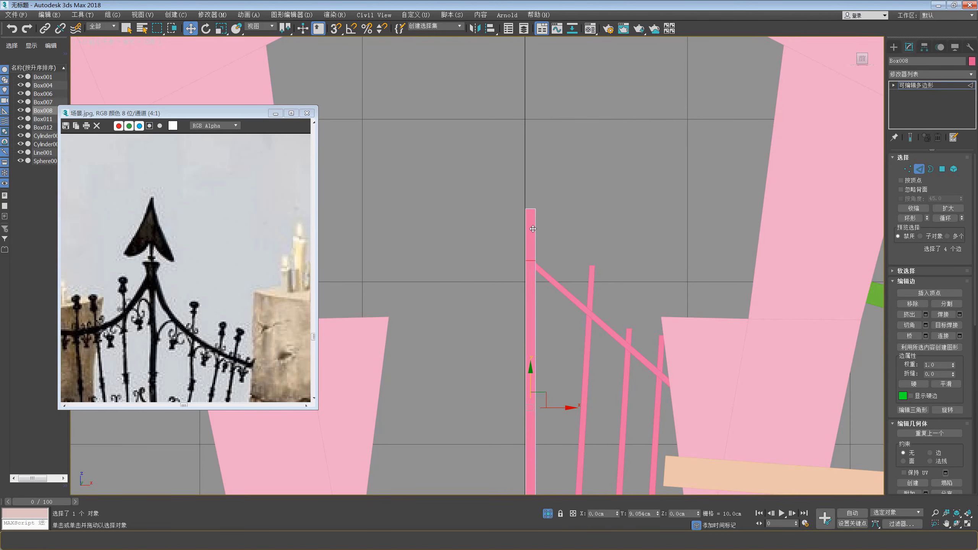
- Scale the post's top vertices wider so its upper section flares outward above the diagonal rail
{"action": "middle_click_drag", "start_coordinate": [538, 209], "coordinate": [539, 210]}
{"action": "key", "text": "1"}
{"action": "left_click_drag", "start_coordinate": [571, 194], "coordinate": [507, 227]}
{"action": "key", "text": "r"}
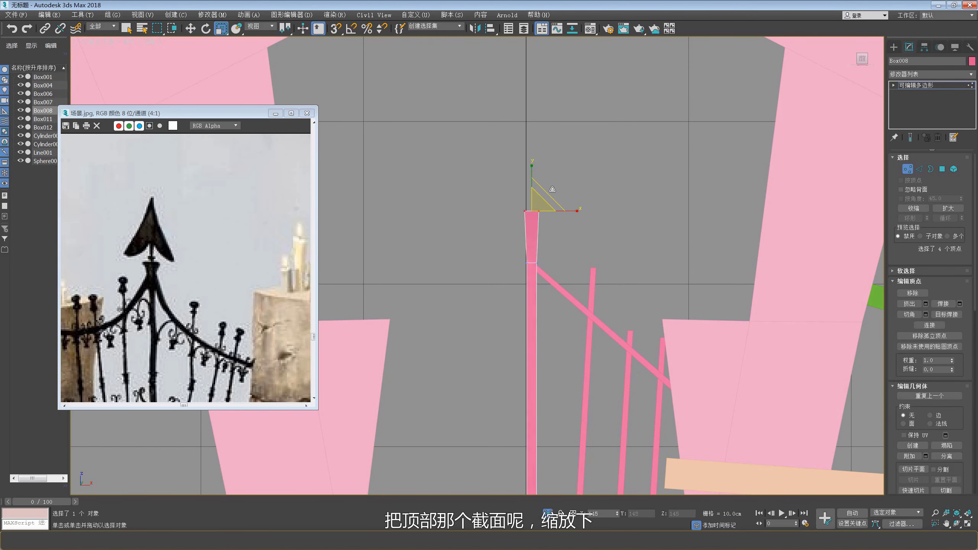
{"action": "key", "text": "w"}
- Create a plane about 7.3 cm long and 5.3 cm wide above the post and centre it over the post
{"action": "middle_click_drag", "start_coordinate": [549, 194], "coordinate": [544, 237]}
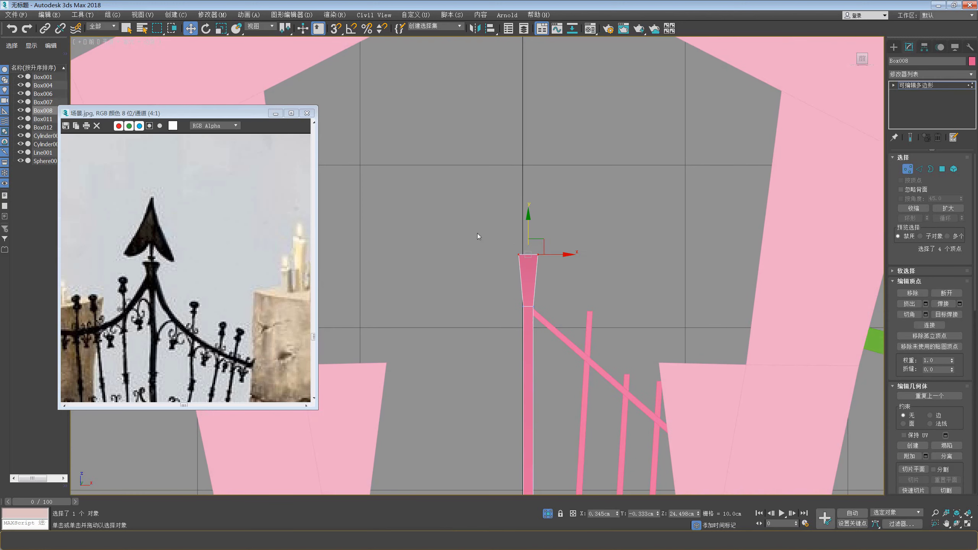
{"action": "left_click", "coordinate": [893, 47]}
{"action": "left_click", "coordinate": [948, 142]}
{"action": "middle_click_drag", "start_coordinate": [502, 124], "coordinate": [500, 138]}
{"action": "left_click_drag", "start_coordinate": [497, 137], "coordinate": [579, 239]}
{"action": "right_click", "coordinate": [565, 203]}
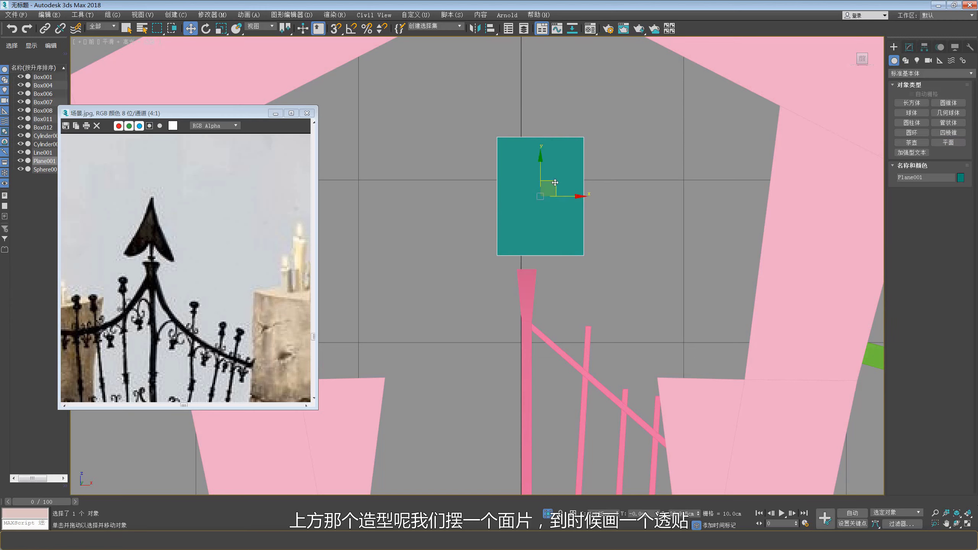
{"action": "left_click_drag", "start_coordinate": [555, 183], "coordinate": [544, 195]}
{"action": "scroll", "coordinate": [501, 244], "scroll_direction": "down", "scroll_amount": 6}
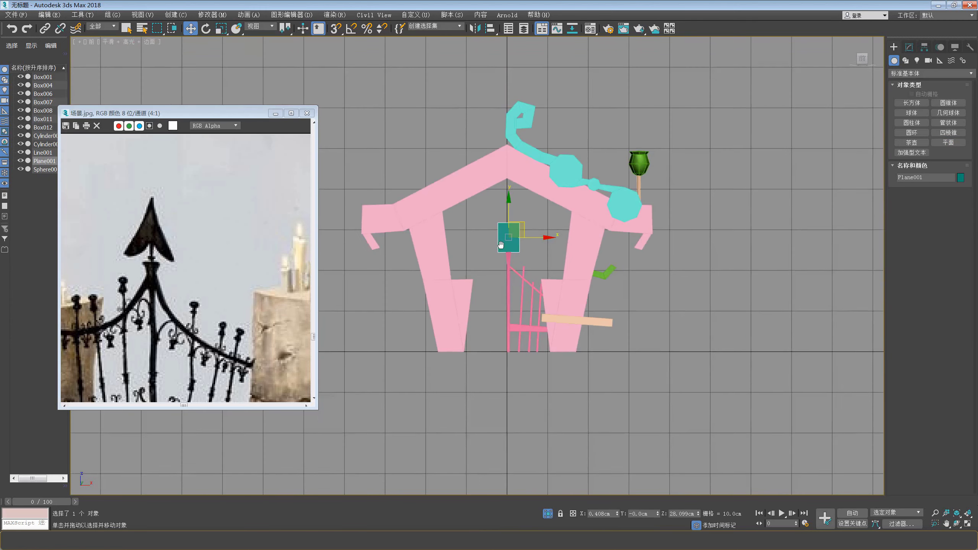
- Compare the gate's proportions in the perspective view with the full reference image
{"action": "key", "text": "alt+w"}
{"action": "middle_click_drag", "start_coordinate": [500, 245], "coordinate": [532, 270]}
{"action": "right_click", "coordinate": [644, 364]}
{"action": "left_click", "coordinate": [289, 335]}
{"action": "scroll", "coordinate": [289, 334], "scroll_direction": "down", "scroll_amount": 3}
{"action": "right_click", "coordinate": [534, 319]}
{"action": "scroll", "coordinate": [534, 319], "scroll_direction": "down", "scroll_amount": 4}
{"action": "key", "text": "alt+w"}
{"action": "scroll", "coordinate": [551, 308], "scroll_direction": "down", "scroll_amount": 4}
{"action": "scroll", "coordinate": [532, 270], "scroll_direction": "up", "scroll_amount": 3}
{"action": "scroll", "coordinate": [525, 272], "scroll_direction": "down", "scroll_amount": 3}
{"action": "scroll", "coordinate": [524, 274], "scroll_direction": "up", "scroll_amount": 4}
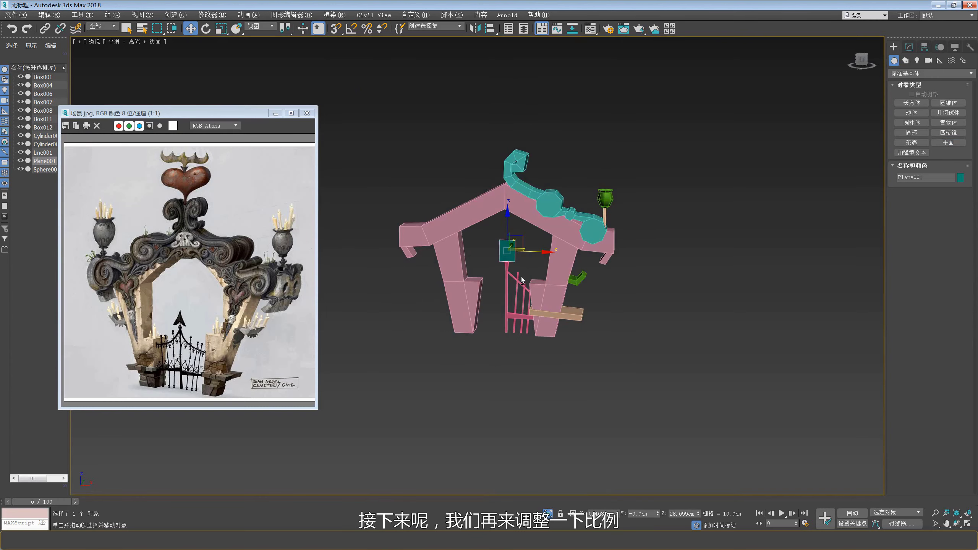
- Attach the vertical bars, diagonal rail and crossbar to the centre post as one editable poly object
{"action": "left_click", "coordinate": [497, 311]}
{"action": "scroll", "coordinate": [497, 310], "scroll_direction": "up", "scroll_amount": 3}
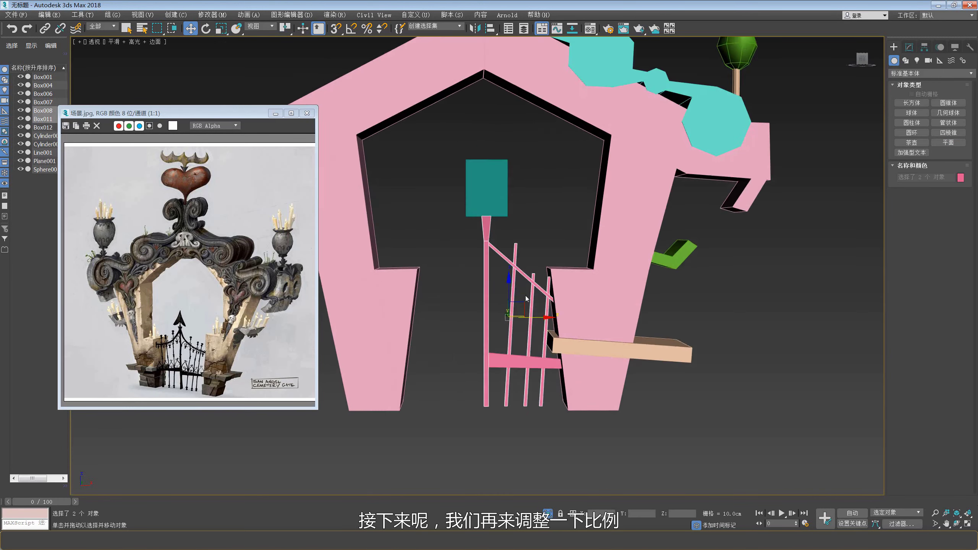
{"action": "right_click", "coordinate": [504, 291]}
{"action": "left_click", "coordinate": [492, 292]}
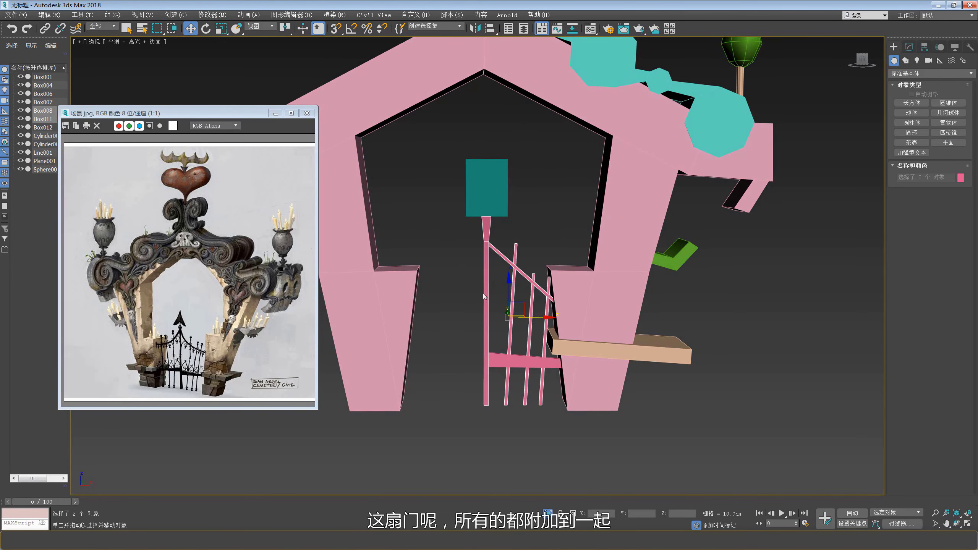
{"action": "left_click", "coordinate": [493, 292]}
{"action": "left_click", "coordinate": [486, 291]}
{"action": "right_click", "coordinate": [483, 288]}
{"action": "left_click", "coordinate": [470, 257]}
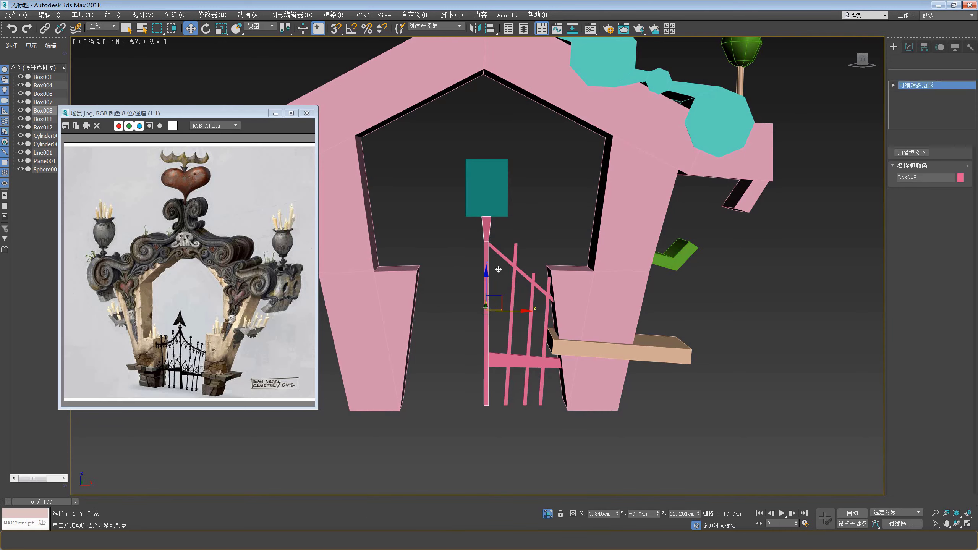
{"action": "left_click", "coordinate": [506, 369]}
- Lower the gate's top about 4.2 cm with an FFD 2x2x2 modifier and convert the result to an editable poly
{"action": "middle_click_drag", "start_coordinate": [506, 288], "coordinate": [512, 273], "text": "alt"}
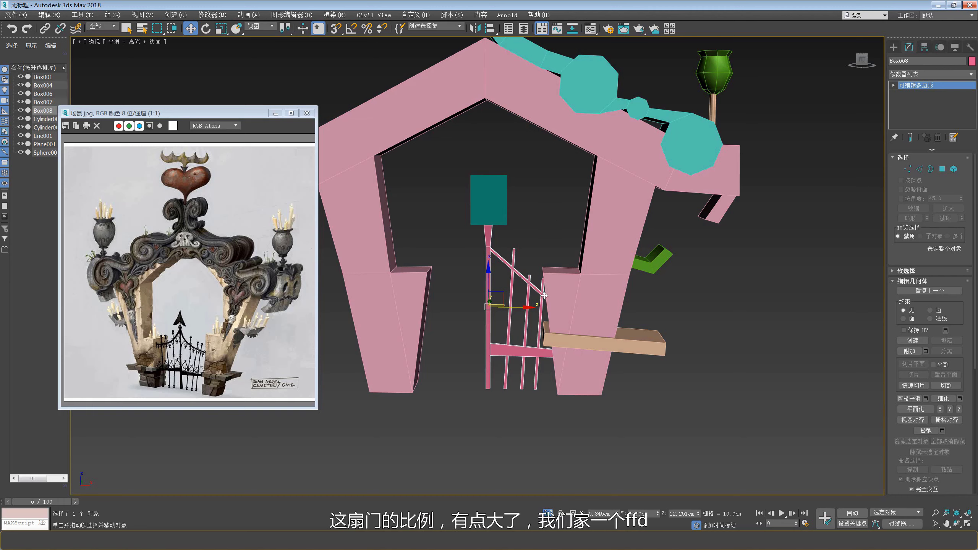
{"action": "left_click", "coordinate": [945, 76]}
{"action": "key", "text": "f"}
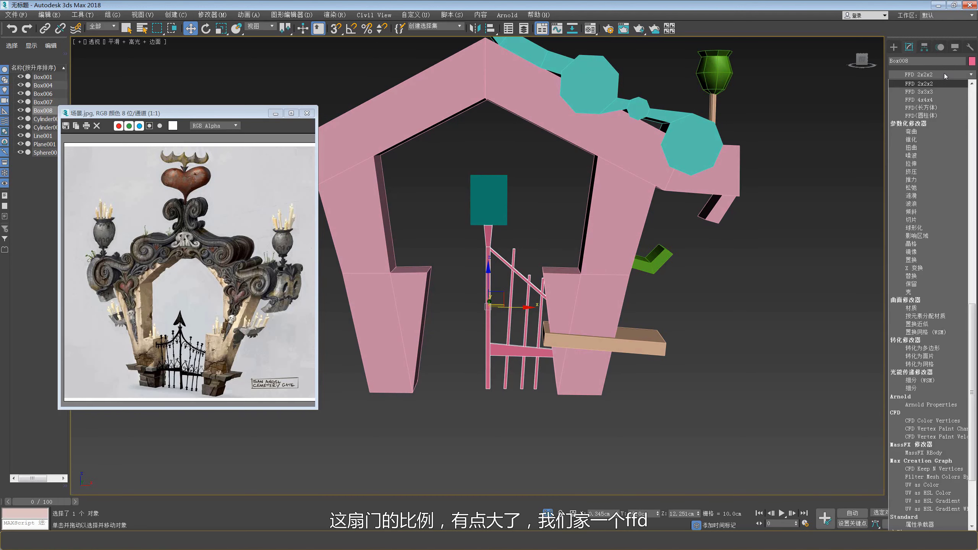
{"action": "left_click", "coordinate": [935, 83]}
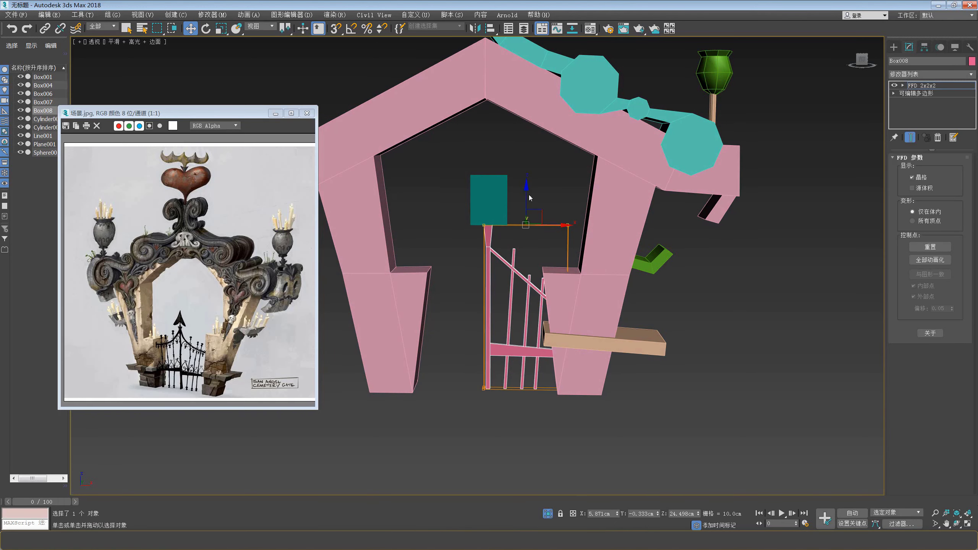
{"action": "left_click_drag", "start_coordinate": [526, 194], "coordinate": [524, 219]}
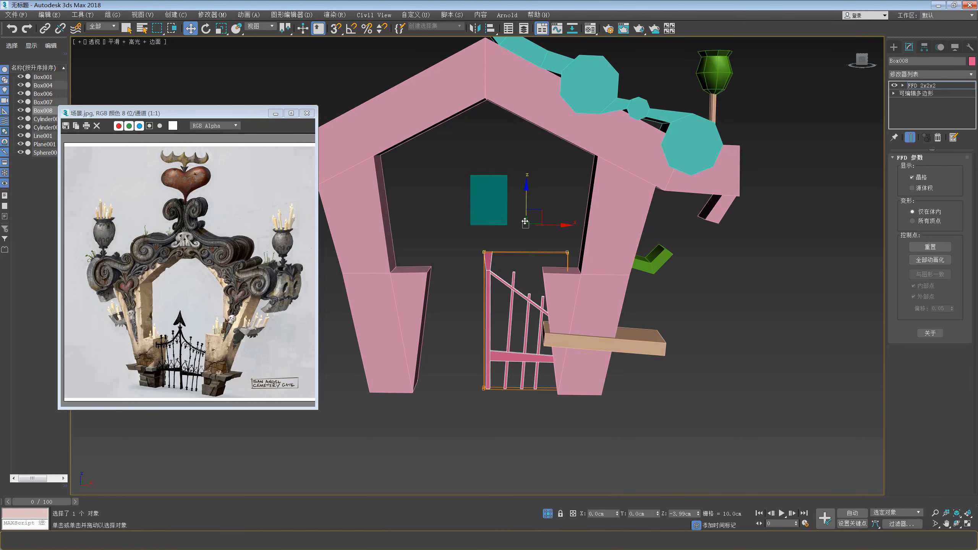
{"action": "left_click_drag", "start_coordinate": [524, 222], "coordinate": [524, 223]}
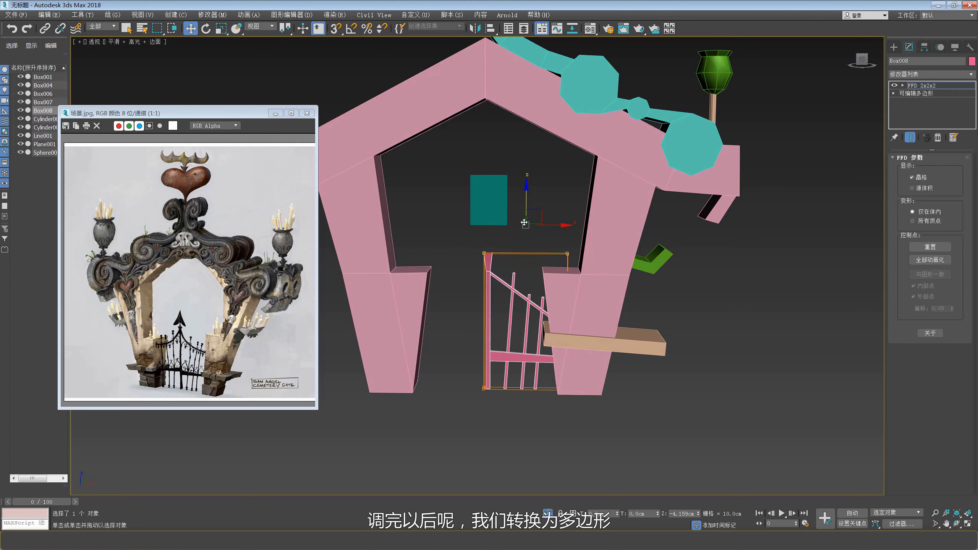
{"action": "right_click", "coordinate": [505, 228]}
{"action": "left_click", "coordinate": [584, 325]}
- Shorten the post's flared head by raising its lower edge loop to about Z 18.19 cm and bringing its top vertices to about Z 20.08 cm
{"action": "scroll", "coordinate": [496, 269], "scroll_direction": "up", "scroll_amount": 5}
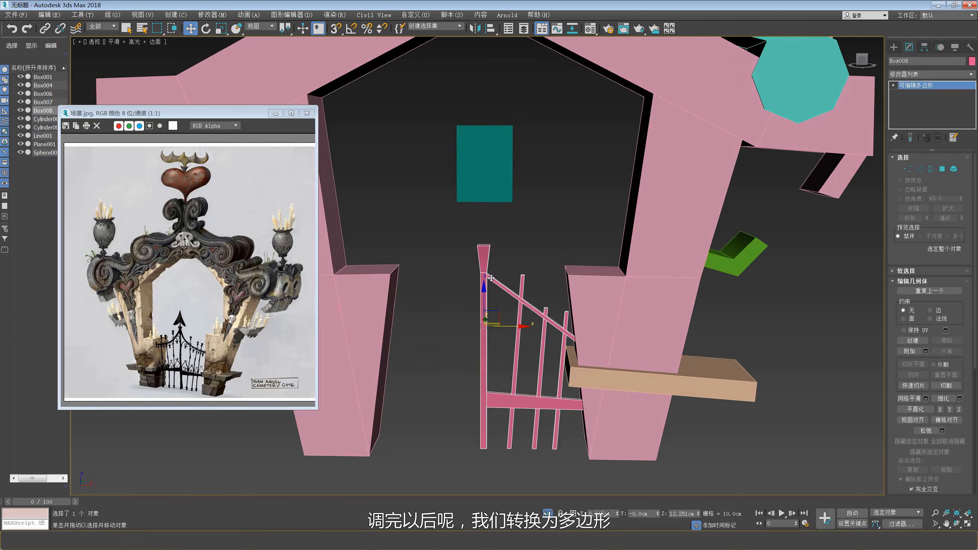
{"action": "scroll", "coordinate": [496, 269], "scroll_direction": "up", "scroll_amount": 3}
{"action": "key", "text": "2"}
{"action": "double_click", "coordinate": [483, 266]}
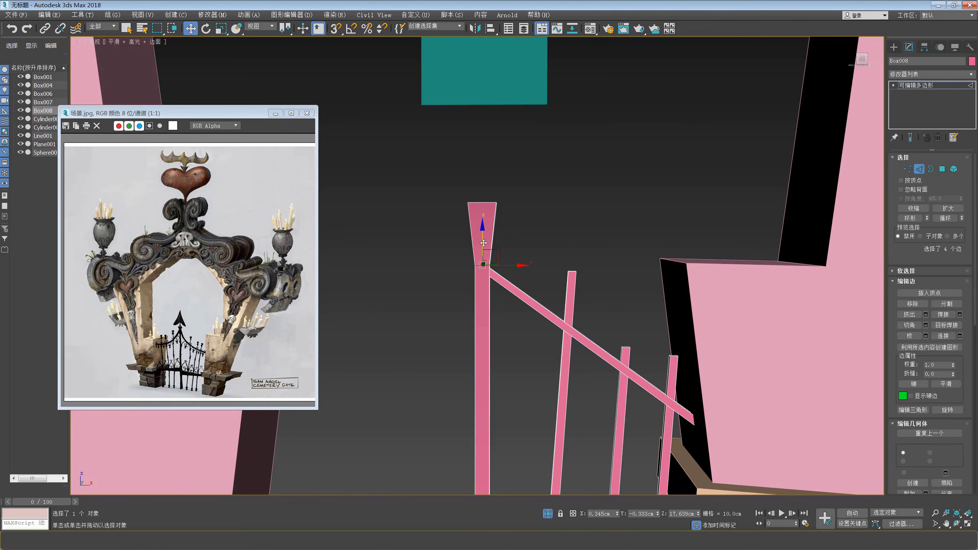
{"action": "scroll", "coordinate": [485, 231], "scroll_direction": "down", "scroll_amount": 8}
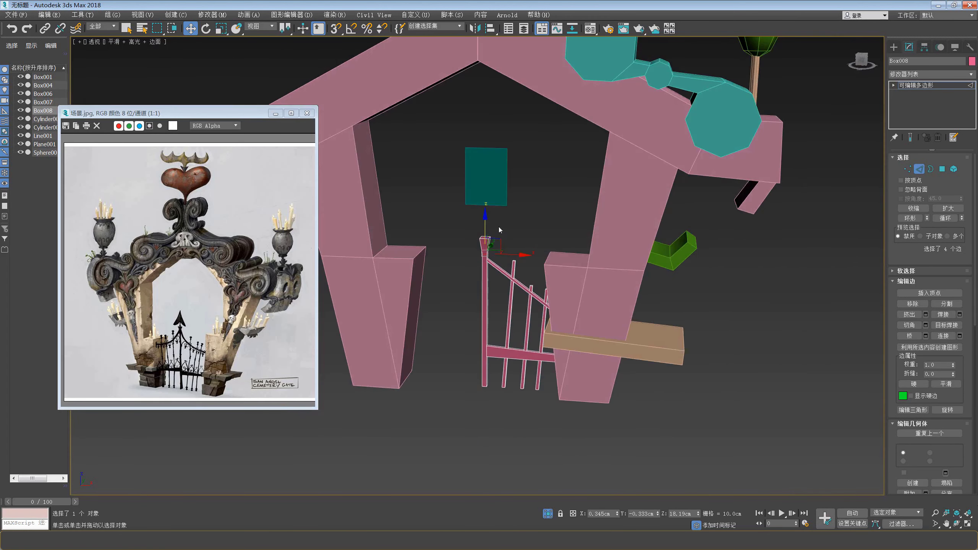
{"action": "scroll", "coordinate": [534, 215], "scroll_direction": "up", "scroll_amount": 4}
{"action": "scroll", "coordinate": [558, 214], "scroll_direction": "down", "scroll_amount": 2}
{"action": "scroll", "coordinate": [531, 235], "scroll_direction": "up", "scroll_amount": 2}
{"action": "key", "text": "1"}
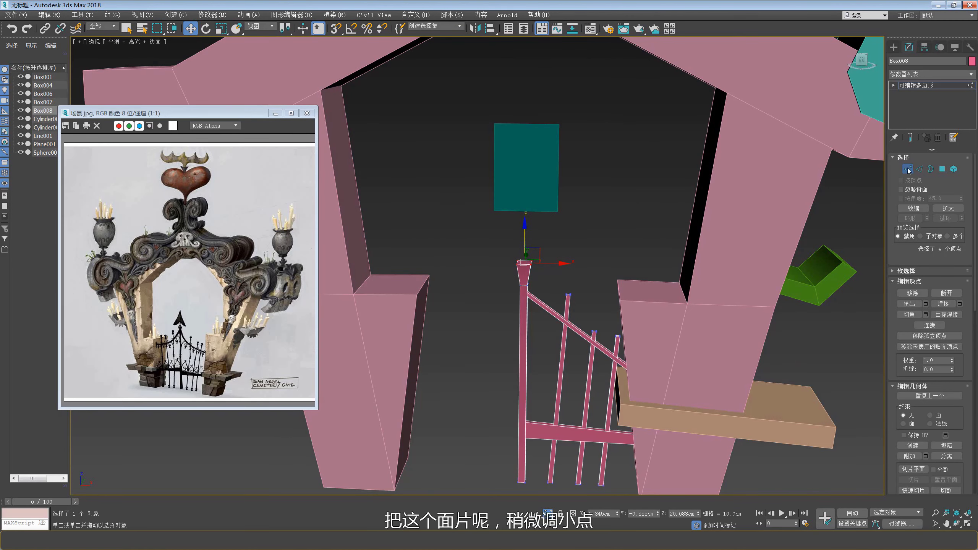
{"action": "left_click", "coordinate": [908, 170]}
- Move the plane down onto the post's top at about Z 23.67 cm and convert it to an editable poly
{"action": "left_click", "coordinate": [556, 151]}
{"action": "middle_click_drag", "start_coordinate": [554, 152], "coordinate": [548, 144], "text": "alt"}
{"action": "scroll", "coordinate": [549, 154], "scroll_direction": "down", "scroll_amount": 1}
{"action": "left_click_drag", "start_coordinate": [534, 170], "coordinate": [533, 216]}
{"action": "right_click", "coordinate": [541, 207]}
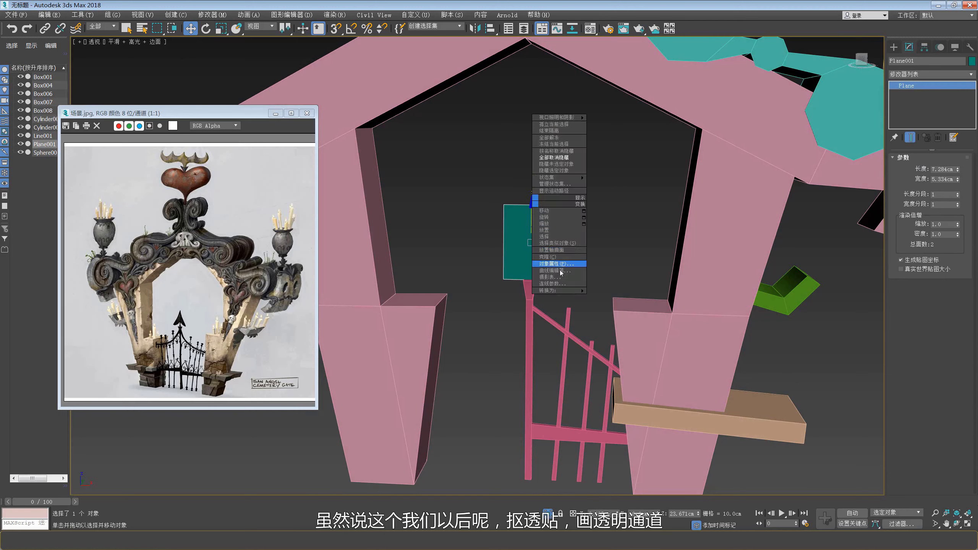
{"action": "mouse_move", "coordinate": [562, 290]}
{"action": "left_click", "coordinate": [616, 299]}
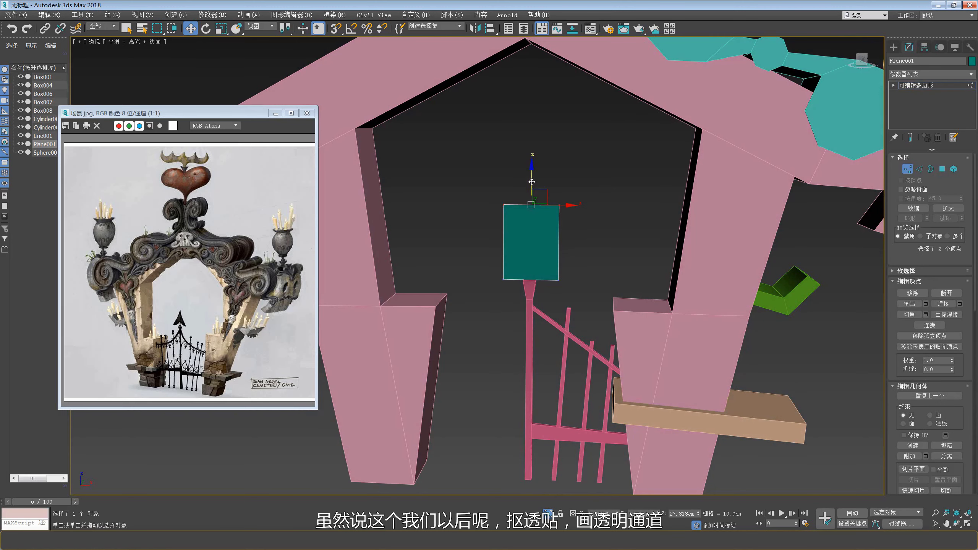
- Lower the plane's two top vertices to about Z 25.76 cm so it becomes nearly square, and check it against the whole gate
{"action": "left_click_drag", "start_coordinate": [532, 182], "coordinate": [531, 190]}
{"action": "scroll", "coordinate": [532, 249], "scroll_direction": "down", "scroll_amount": 3}
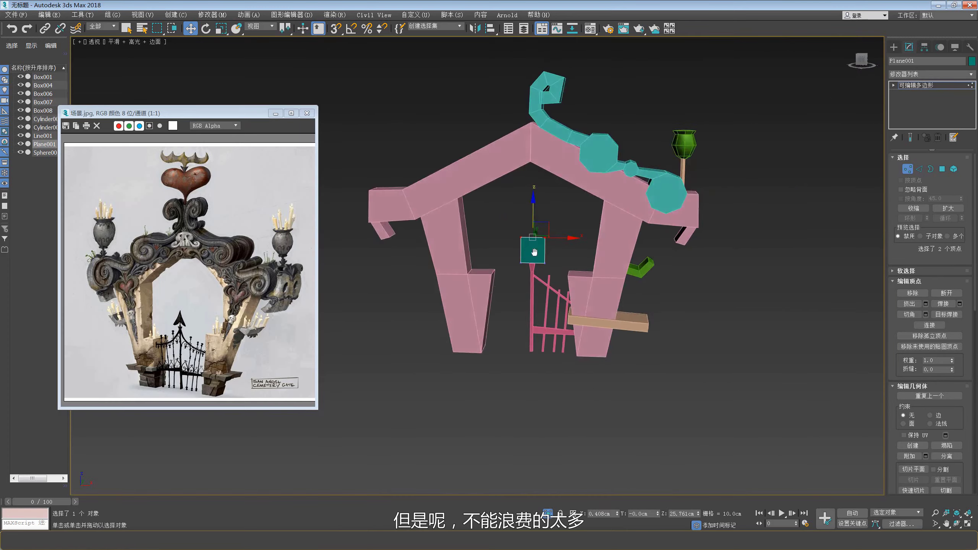
{"action": "middle_click_drag", "start_coordinate": [532, 251], "coordinate": [481, 325], "text": "alt"}
{"action": "scroll", "coordinate": [539, 327], "scroll_direction": "up", "scroll_amount": 2}
{"action": "mouse_move", "coordinate": [539, 327]}
{"action": "middle_mouse_down", "text": "alt"}
{"action": "mouse_move", "coordinate": [568, 328]}
{"action": "mouse_move", "coordinate": [529, 313]}
{"action": "middle_mouse_up", "text": "alt"}
{"action": "middle_click_drag", "start_coordinate": [524, 221], "coordinate": [530, 230]}
{"action": "middle_click_drag", "start_coordinate": [530, 230], "coordinate": [531, 221], "text": "alt"}
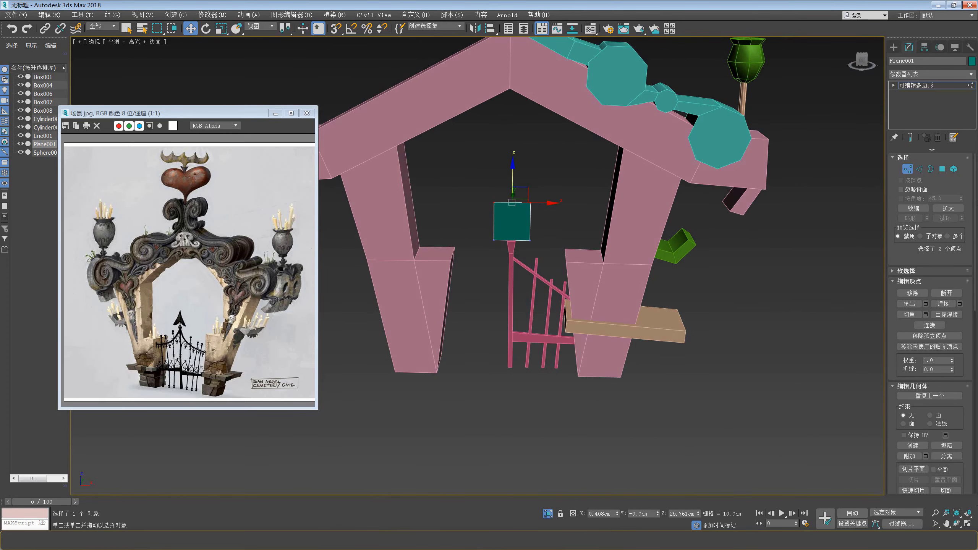
{"action": "left_click", "coordinate": [907, 169]}
- Set the attached iron gate's pivot to X 0 and Y 0, affecting the pivot only
{"action": "left_click", "coordinate": [532, 330]}
{"action": "middle_click_drag", "start_coordinate": [532, 330], "coordinate": [532, 322], "text": "alt"}
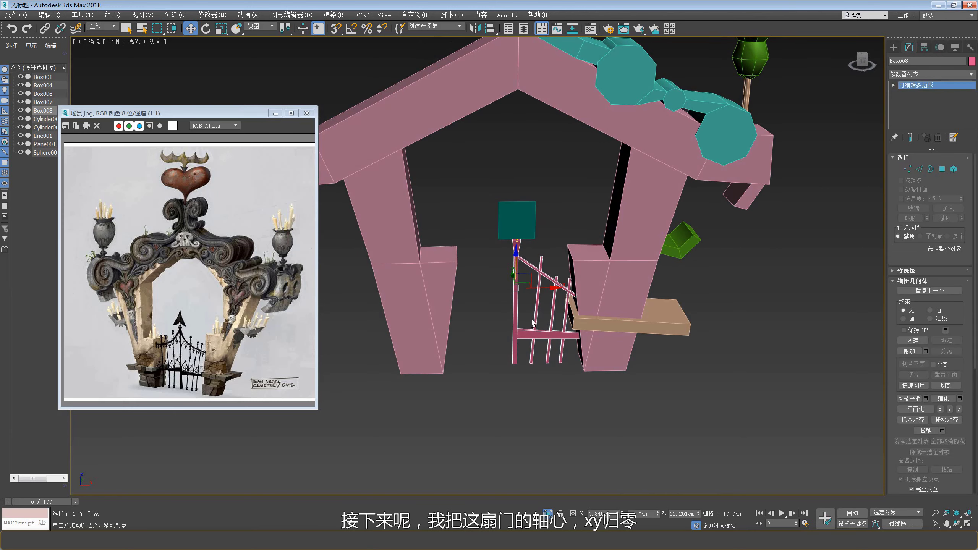
{"action": "left_click", "coordinate": [928, 48]}
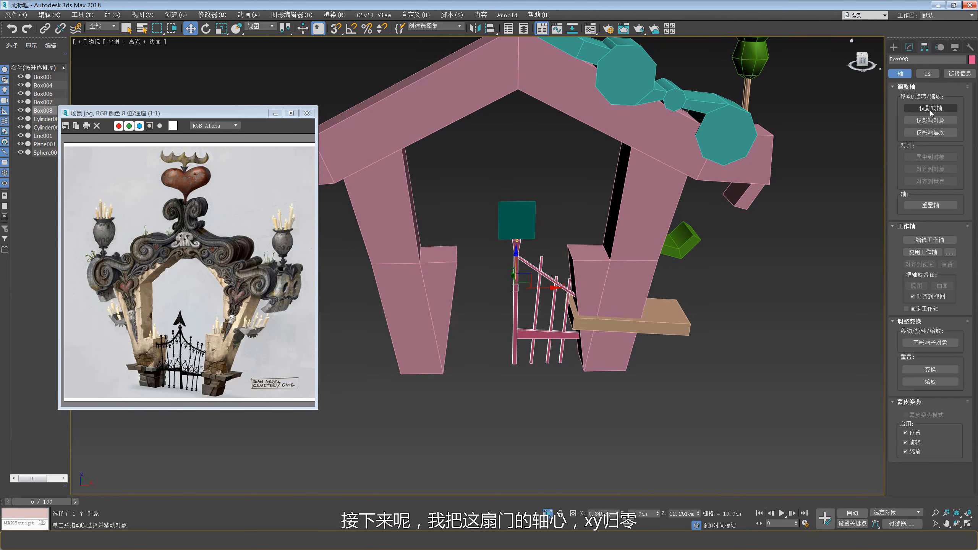
{"action": "left_click", "coordinate": [931, 108]}
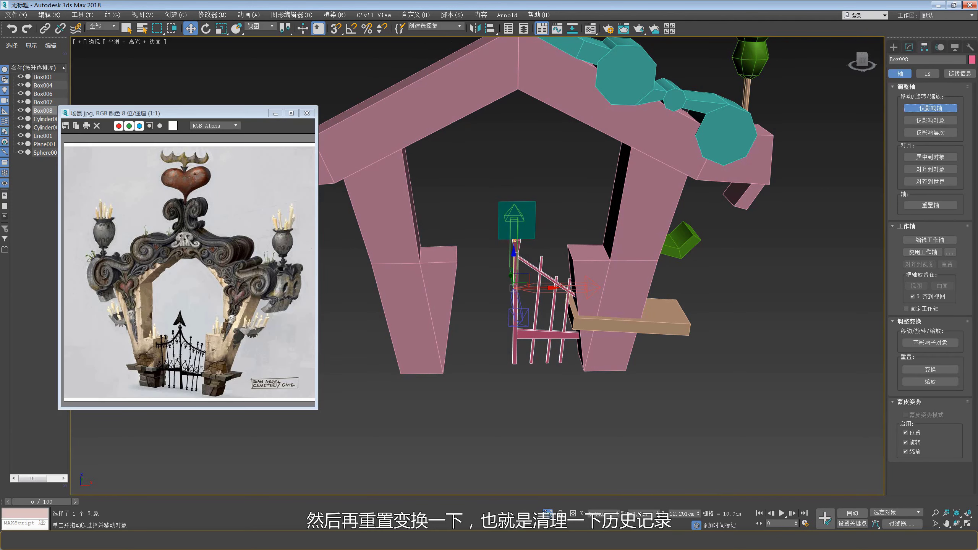
- Reset the iron gate's transform with Reset XForm and collapse it back into the editable poly
{"action": "left_click", "coordinate": [970, 48]}
{"action": "left_click", "coordinate": [936, 173]}
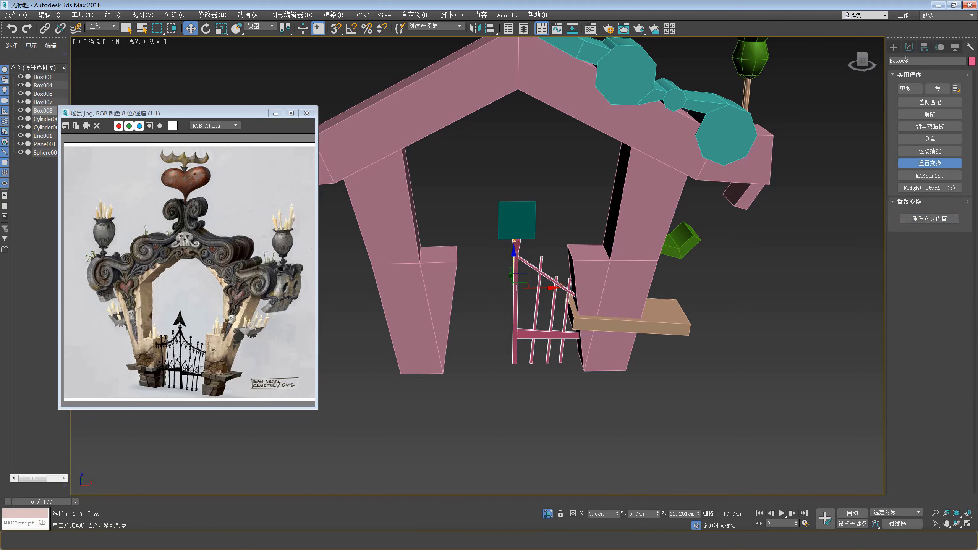
{"action": "left_click", "coordinate": [910, 47]}
{"action": "right_click", "coordinate": [918, 85]}
{"action": "left_click", "coordinate": [907, 160]}
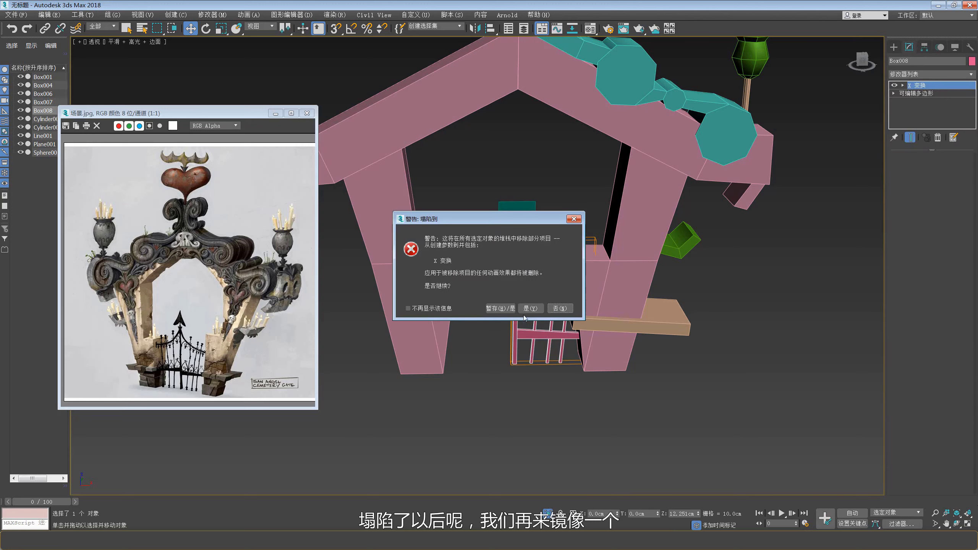
{"action": "left_click", "coordinate": [531, 312]}
- Mirror the iron gate half to the opposite side of the centre post as a linked instance
{"action": "left_click", "coordinate": [475, 29]}
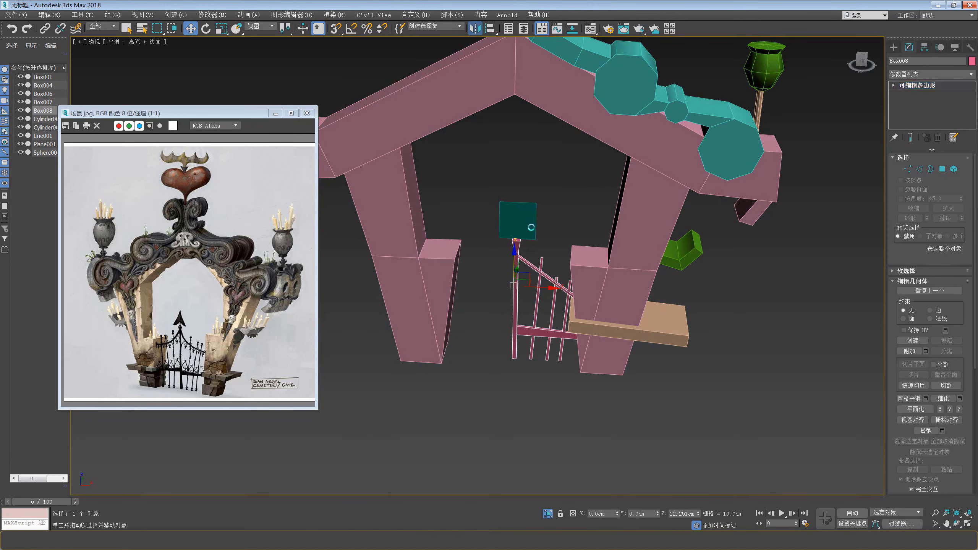
{"action": "left_click", "coordinate": [465, 342]}
{"action": "middle_click_drag", "start_coordinate": [473, 349], "coordinate": [491, 319], "text": "alt"}
{"action": "scroll", "coordinate": [491, 319], "scroll_direction": "up", "scroll_amount": 3}
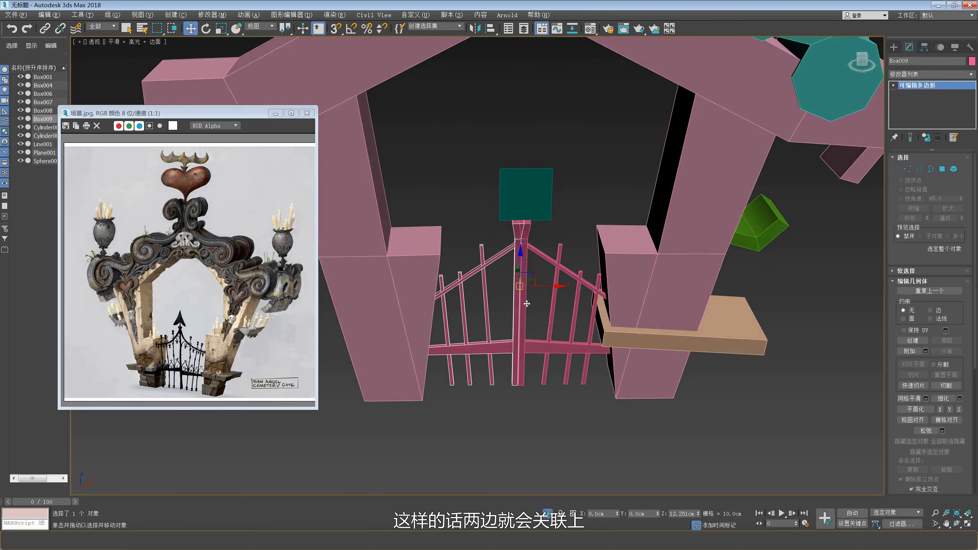
- Swing the mirrored gate half slightly open and move it to about X 0.22, Y -1.35 cm, clear of the other half
{"action": "left_click", "coordinate": [545, 347]}
{"action": "middle_click_drag", "start_coordinate": [544, 341], "coordinate": [499, 317], "text": "alt"}
{"action": "key", "text": "e"}
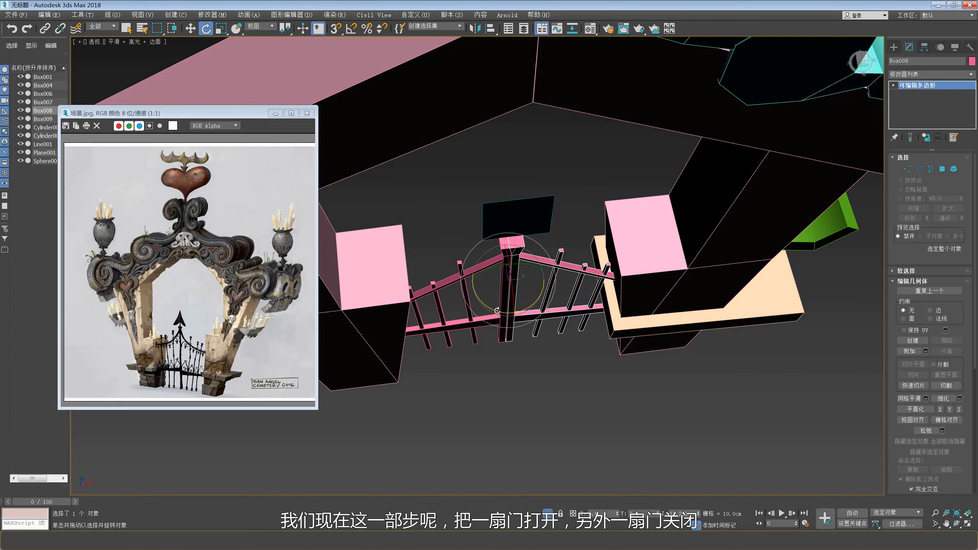
{"action": "left_click_drag", "start_coordinate": [530, 306], "coordinate": [524, 309]}
{"action": "key", "text": "w"}
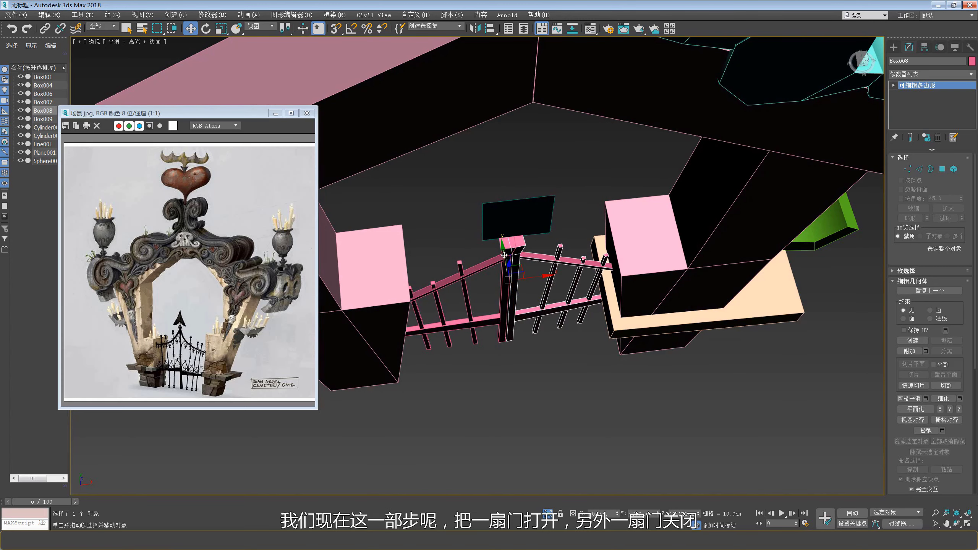
{"action": "left_click_drag", "start_coordinate": [504, 255], "coordinate": [508, 269]}
{"action": "key", "text": "e"}
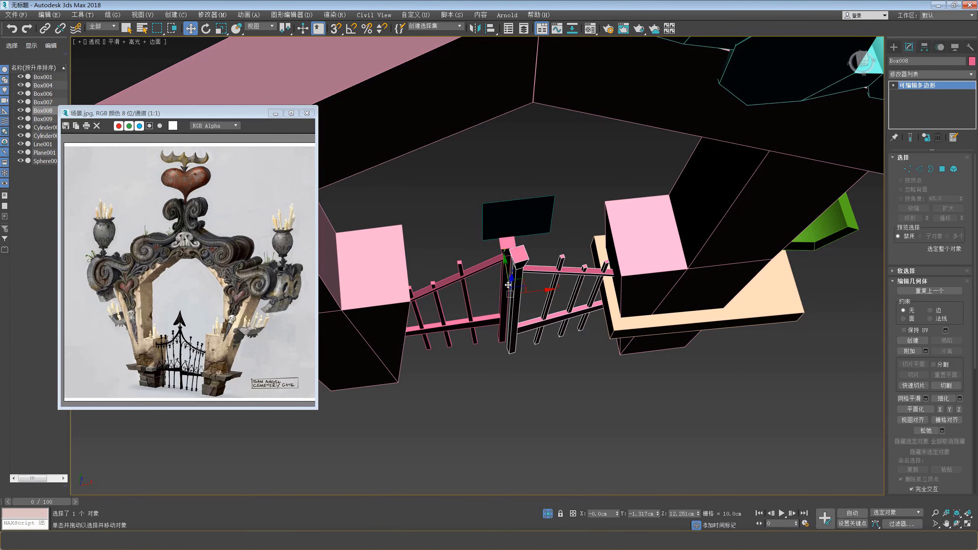
{"action": "left_click_drag", "start_coordinate": [507, 273], "coordinate": [507, 273]}
{"action": "middle_click_drag", "start_coordinate": [510, 305], "coordinate": [531, 279], "text": "alt"}
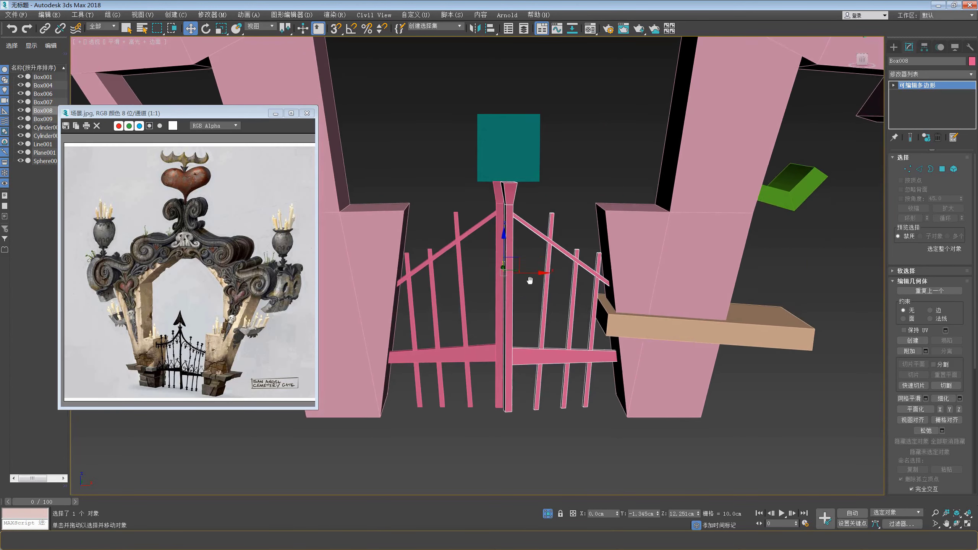
{"action": "scroll", "coordinate": [531, 274], "scroll_direction": "up", "scroll_amount": 2}
{"action": "left_click_drag", "start_coordinate": [533, 273], "coordinate": [538, 272]}
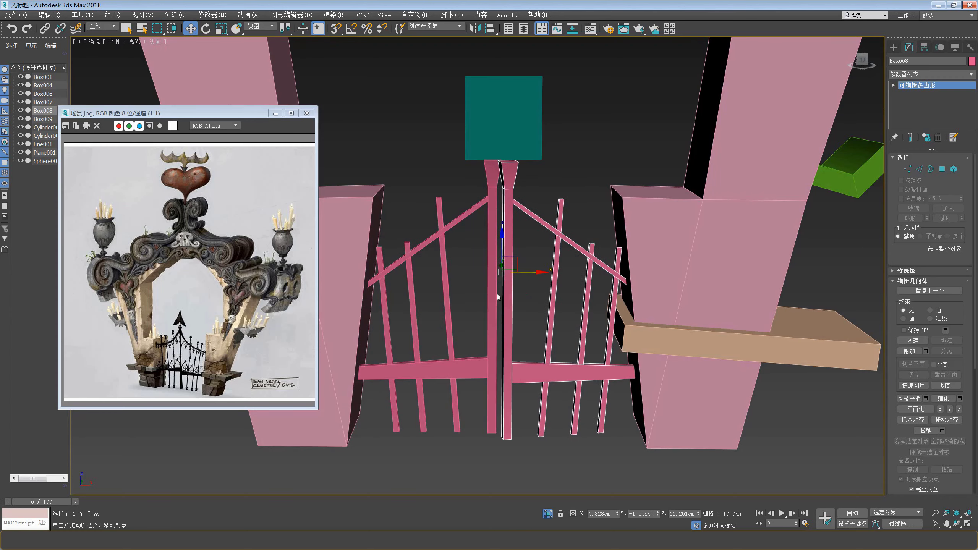
- Examine the gate area in the reference image and compare it with the modelled gate and arch
{"action": "left_click", "coordinate": [174, 321]}
{"action": "scroll", "coordinate": [174, 321], "scroll_direction": "up", "scroll_amount": 2}
{"action": "middle_click_drag", "start_coordinate": [174, 321], "coordinate": [211, 223]}
{"action": "mouse_move", "coordinate": [500, 241]}
{"action": "middle_mouse_down", "text": "alt"}
{"action": "mouse_move", "coordinate": [510, 257]}
{"action": "mouse_move", "coordinate": [581, 216]}
{"action": "mouse_move", "coordinate": [523, 200]}
{"action": "mouse_move", "coordinate": [495, 225]}
{"action": "mouse_move", "coordinate": [504, 262]}
{"action": "mouse_move", "coordinate": [506, 233]}
{"action": "mouse_move", "coordinate": [525, 228]}
{"action": "mouse_move", "coordinate": [499, 228]}
{"action": "mouse_move", "coordinate": [493, 241]}
{"action": "middle_mouse_up", "text": "alt"}
{"action": "scroll", "coordinate": [497, 247], "scroll_direction": "down", "scroll_amount": 2}
{"action": "scroll", "coordinate": [522, 201], "scroll_direction": "up", "scroll_amount": 2}
{"action": "scroll", "coordinate": [501, 186], "scroll_direction": "down", "scroll_amount": 3}
{"action": "scroll", "coordinate": [496, 225], "scroll_direction": "down", "scroll_amount": 2}
{"action": "scroll", "coordinate": [507, 233], "scroll_direction": "up", "scroll_amount": 2}
{"action": "scroll", "coordinate": [506, 233], "scroll_direction": "up", "scroll_amount": 3}
{"action": "scroll", "coordinate": [525, 228], "scroll_direction": "down", "scroll_amount": 3}
{"action": "scroll", "coordinate": [499, 228], "scroll_direction": "down", "scroll_amount": 3}
{"action": "scroll", "coordinate": [208, 265], "scroll_direction": "down", "scroll_amount": 2}
{"action": "middle_click_drag", "start_coordinate": [532, 202], "coordinate": [642, 199]}
- Isolate the arch's curled scroll together with its octagonal roller ornament, and view the scroll from the front
{"action": "left_click", "coordinate": [549, 221]}
{"action": "right_click", "coordinate": [546, 204]}
{"action": "left_click", "coordinate": [468, 175]}
{"action": "scroll", "coordinate": [539, 225], "scroll_direction": "up", "scroll_amount": 5}
{"action": "left_click", "coordinate": [587, 220], "text": "ctrl"}
{"action": "key", "text": "alt+q"}
{"action": "scroll", "coordinate": [642, 199], "scroll_direction": "up", "scroll_amount": 3}
{"action": "left_click", "coordinate": [641, 199]}
{"action": "left_click", "coordinate": [550, 297]}
{"action": "scroll", "coordinate": [550, 297], "scroll_direction": "down", "scroll_amount": 3}
{"action": "middle_click_drag", "start_coordinate": [551, 297], "coordinate": [535, 279], "text": "alt"}
{"action": "key", "text": "f"}
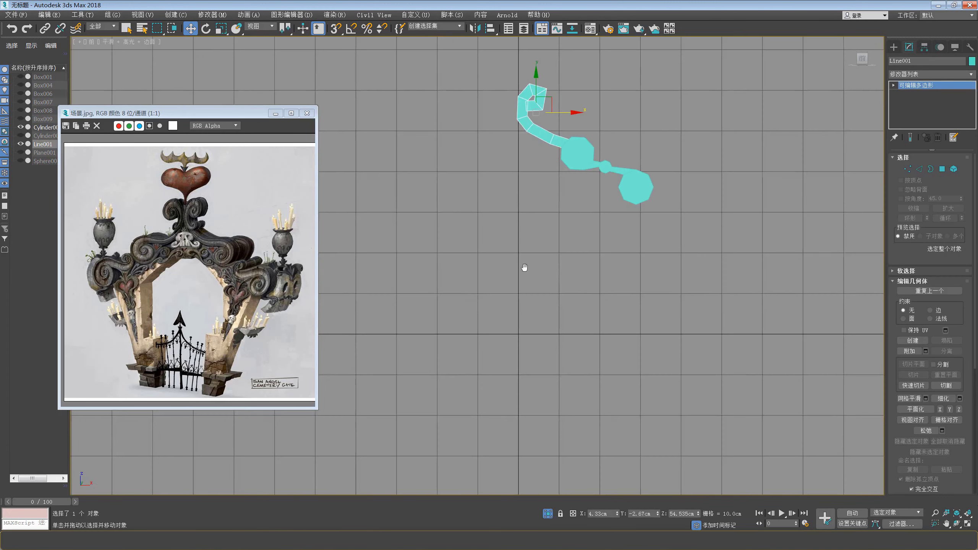
- Move the scroll's four end vertices away from the large octagon, to about X 10.6, Z 47.46 cm
{"action": "middle_click_drag", "start_coordinate": [559, 126], "coordinate": [574, 154]}
{"action": "scroll", "coordinate": [584, 152], "scroll_direction": "up", "scroll_amount": 6}
{"action": "key", "text": "1"}
{"action": "scroll", "coordinate": [593, 225], "scroll_direction": "up", "scroll_amount": 2}
{"action": "key", "text": "F3"}
{"action": "left_click_drag", "start_coordinate": [607, 215], "coordinate": [540, 296]}
{"action": "key", "text": "F3"}
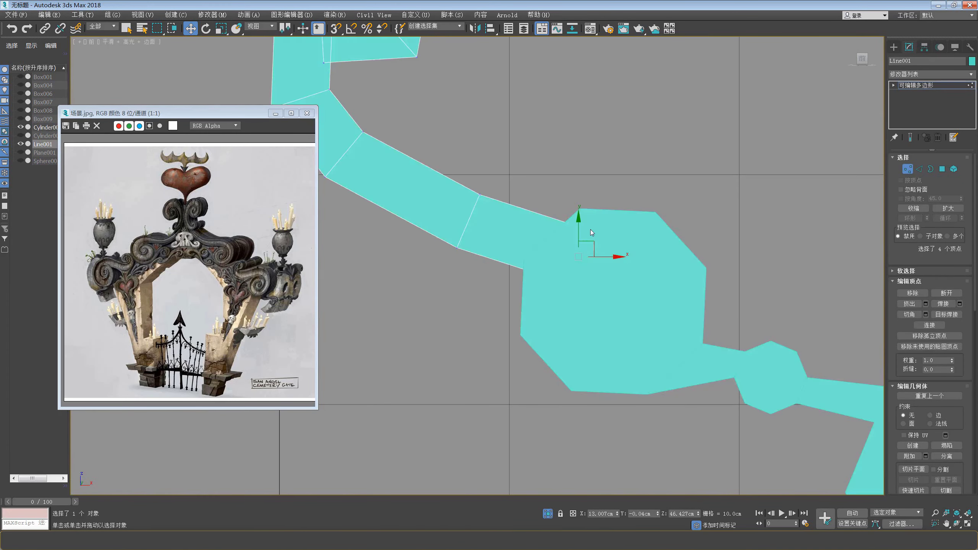
{"action": "key", "text": "F3"}
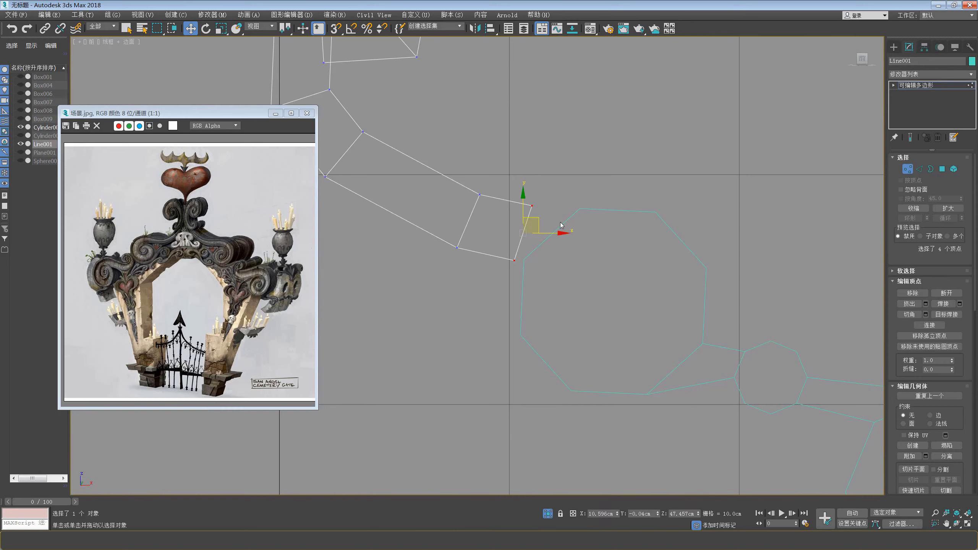
- Attach the octagonal roller ornament to the scroll as one editable poly
{"action": "middle_click_drag", "start_coordinate": [560, 225], "coordinate": [550, 223], "text": "alt"}
{"action": "key", "text": "F3"}
{"action": "right_click", "coordinate": [550, 223]}
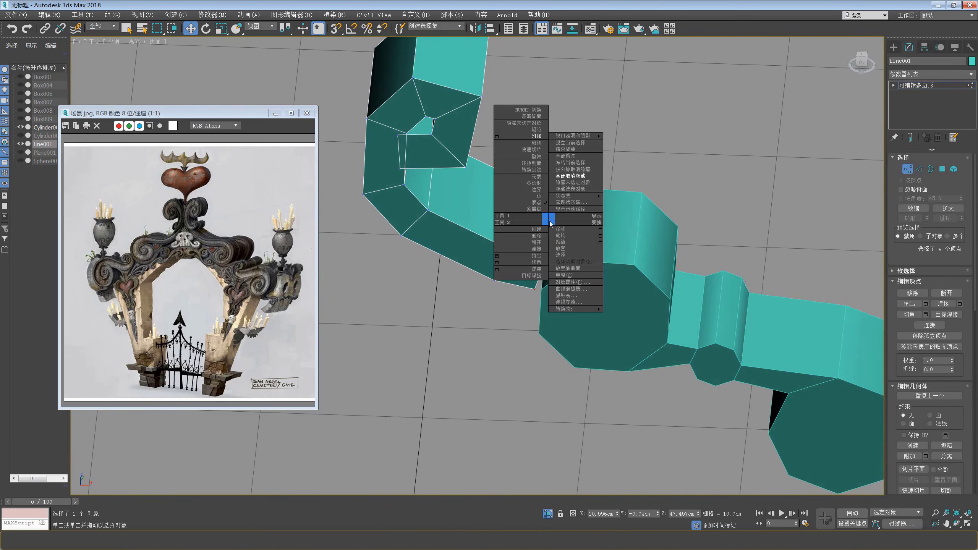
{"action": "left_click", "coordinate": [536, 136]}
{"action": "left_click", "coordinate": [640, 204]}
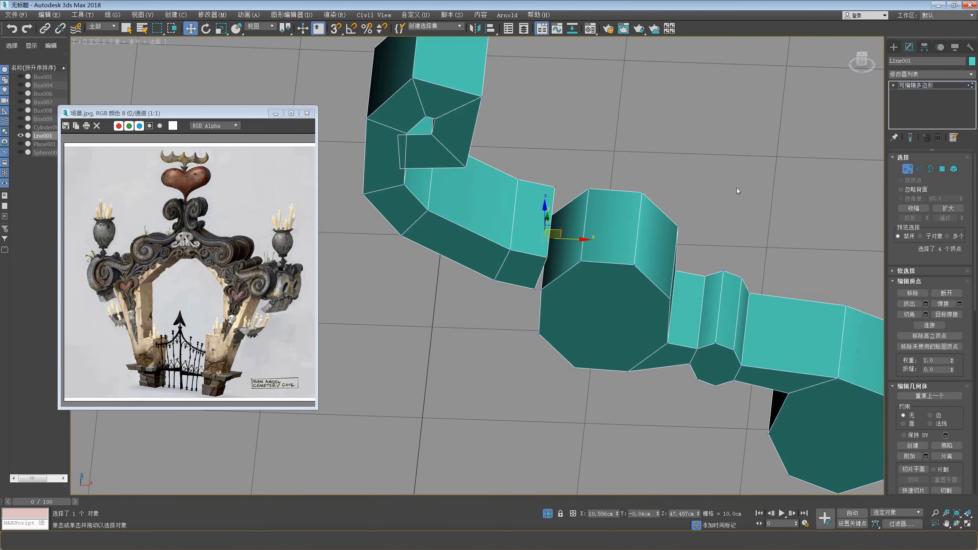
- Delete the facing polygons between the scroll's end and the large octagon, and bridge the two open borders
{"action": "key", "text": "4"}
{"action": "left_click", "coordinate": [567, 246]}
{"action": "middle_click_drag", "start_coordinate": [568, 246], "coordinate": [557, 226], "text": "alt"}
{"action": "left_click", "coordinate": [545, 238], "text": "ctrl"}
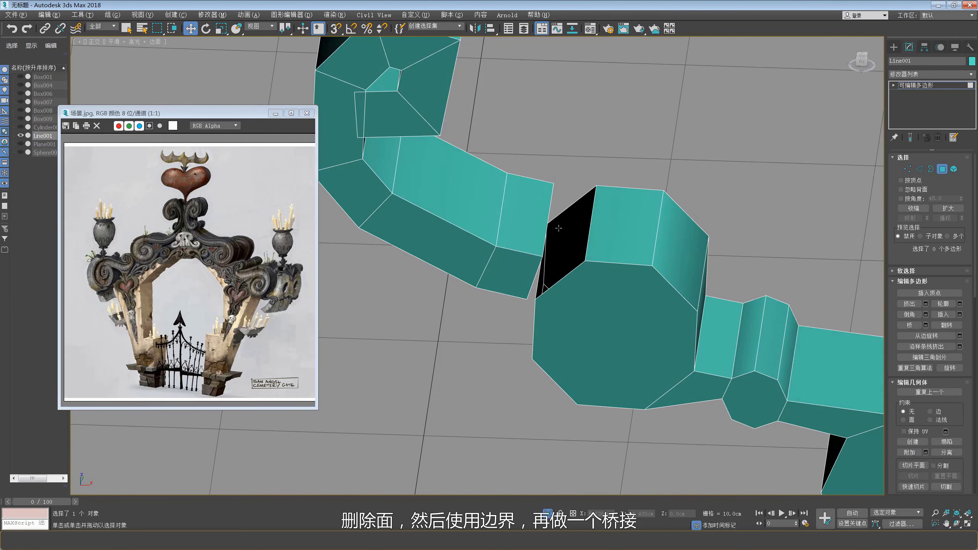
{"action": "key", "text": "1"}
{"action": "right_click", "coordinate": [555, 225]}
{"action": "key", "text": "3"}
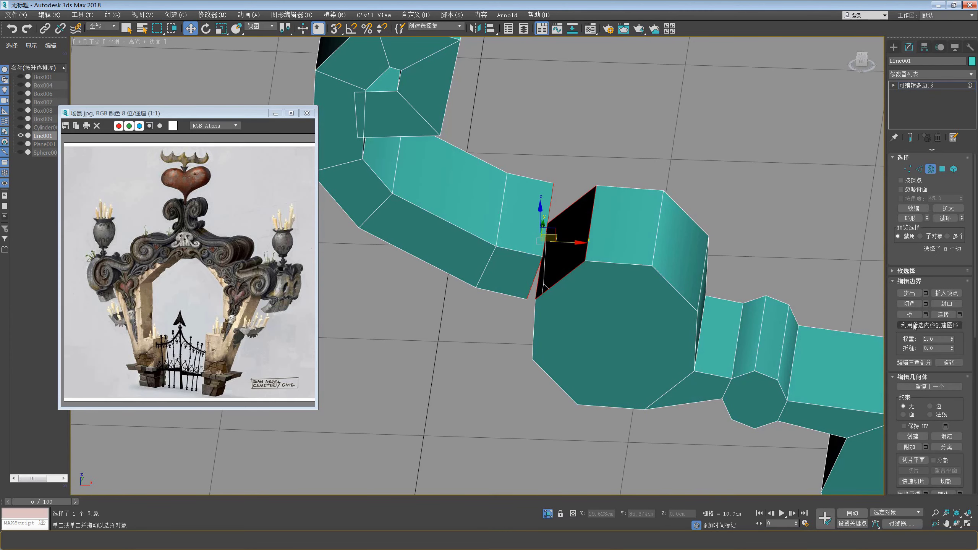
{"action": "left_click", "coordinate": [909, 314]}
- Remove the redundant edges at the junction between the scroll and the large octagon
{"action": "key", "text": "2"}
{"action": "right_click", "coordinate": [542, 231]}
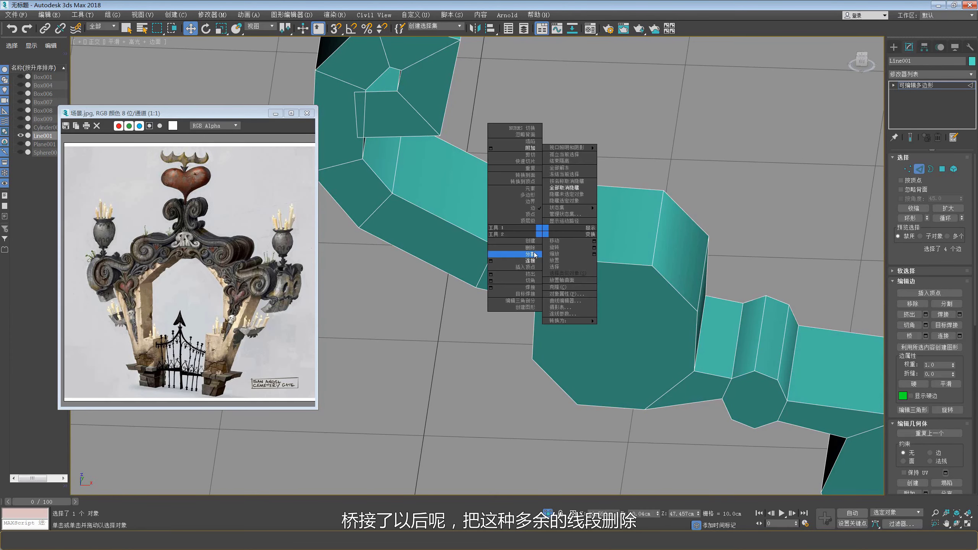
{"action": "left_click", "coordinate": [531, 248]}
- Unhide all objects and frame the whole gate from the front
{"action": "key", "text": "f"}
{"action": "right_click", "coordinate": [604, 199]}
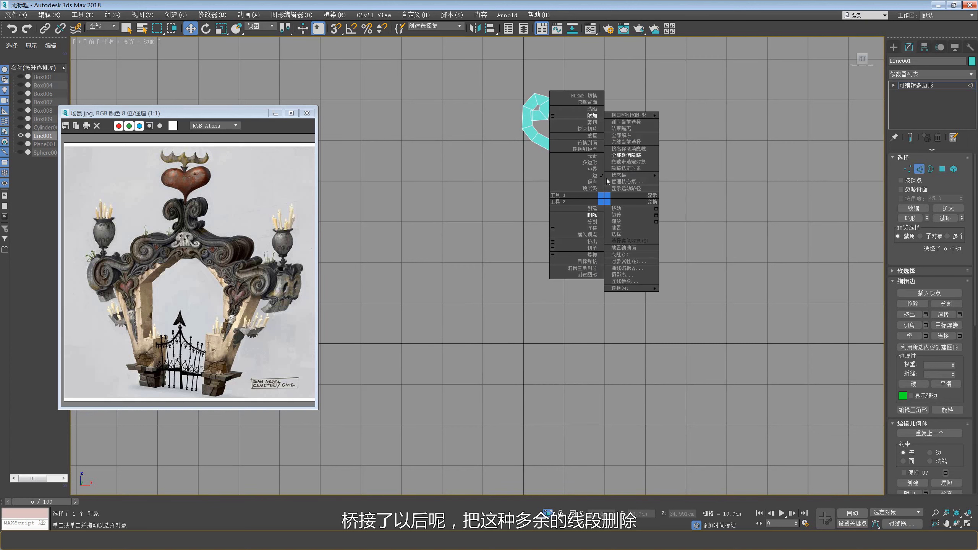
{"action": "left_click", "coordinate": [626, 155]}
{"action": "scroll", "coordinate": [595, 228], "scroll_direction": "down", "scroll_amount": 1}
{"action": "scroll", "coordinate": [595, 228], "scroll_direction": "down", "scroll_amount": 2}
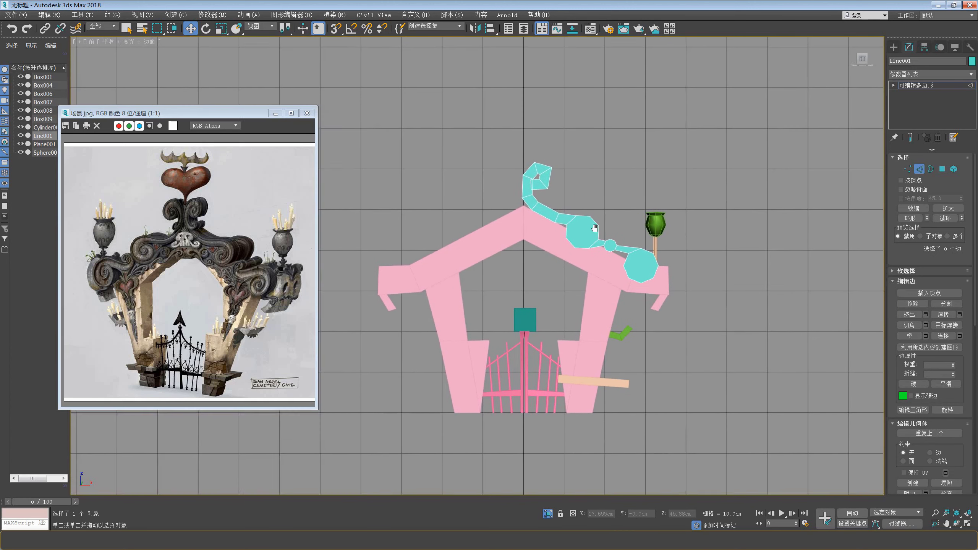
{"action": "scroll", "coordinate": [595, 228], "scroll_direction": "up", "scroll_amount": 2}
{"action": "middle_click_drag", "start_coordinate": [567, 196], "coordinate": [567, 158]}
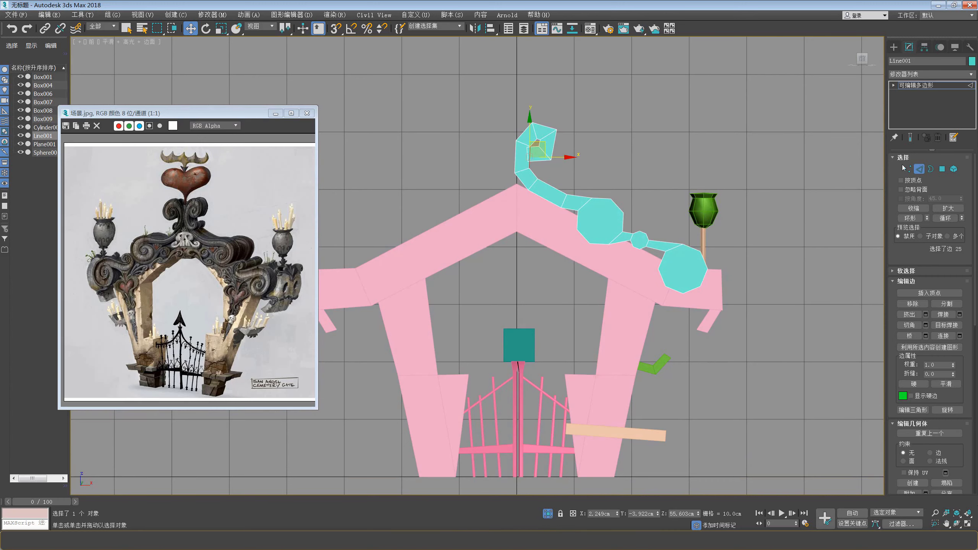
- Mirror the scroll along X as an instance and move the copy to about X -4.25 cm on the opposite side
{"action": "left_click", "coordinate": [919, 169]}
{"action": "scroll", "coordinate": [576, 166], "scroll_direction": "down", "scroll_amount": 2}
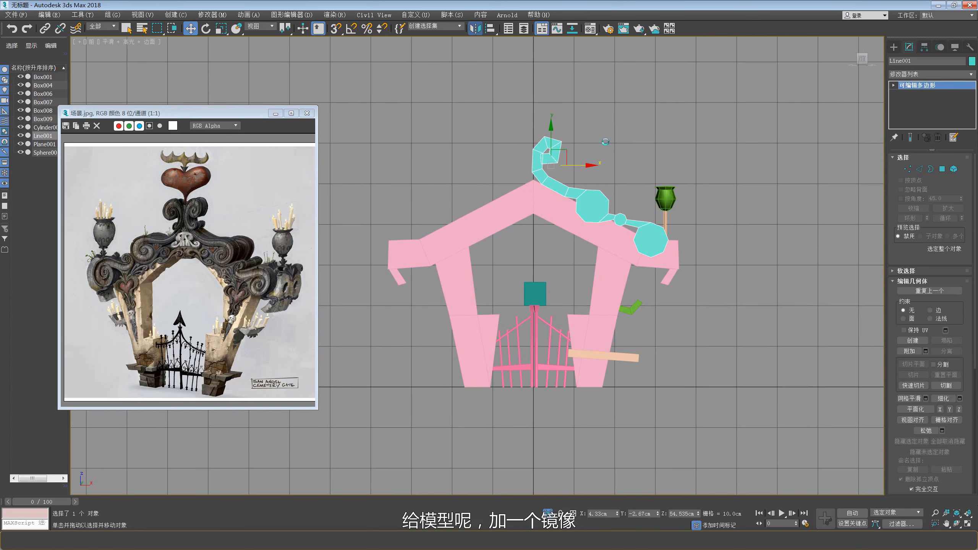
{"action": "left_click", "coordinate": [475, 28]}
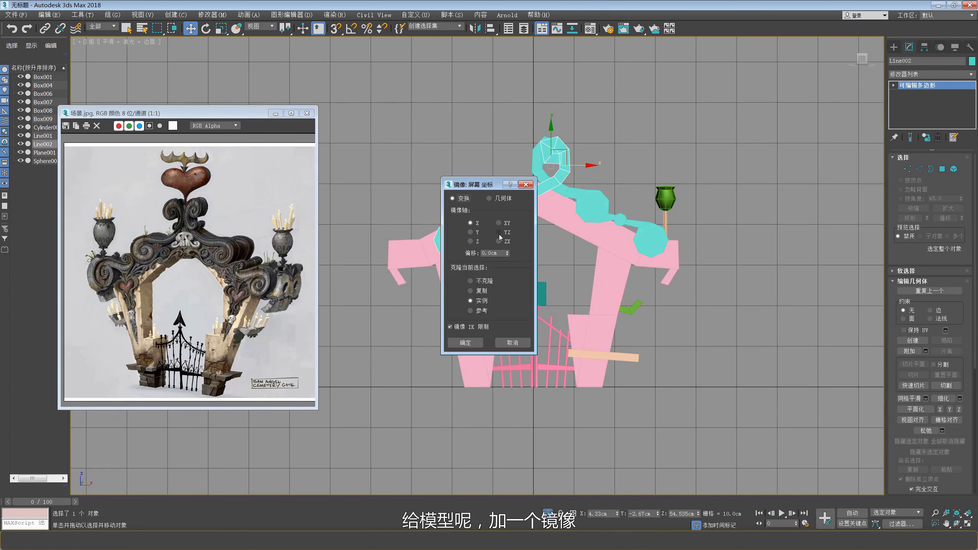
{"action": "left_click", "coordinate": [468, 347]}
{"action": "middle_click_drag", "start_coordinate": [511, 228], "coordinate": [511, 237]}
{"action": "scroll", "coordinate": [511, 237], "scroll_direction": "up", "scroll_amount": 2}
{"action": "left_click_drag", "start_coordinate": [601, 150], "coordinate": [552, 144]}
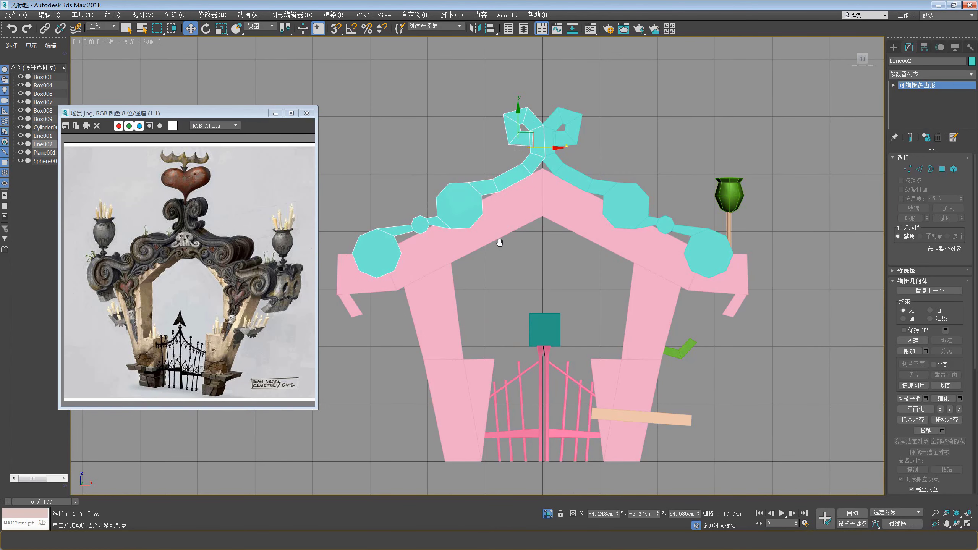
{"action": "middle_click_drag", "start_coordinate": [499, 242], "coordinate": [499, 248]}
- Attach the candle urn and its post to the original scroll so that the mirrored instance receives them too
{"action": "left_click", "coordinate": [625, 205]}
{"action": "right_click", "coordinate": [604, 211]}
{"action": "middle_click_drag", "start_coordinate": [610, 203], "coordinate": [527, 300]}
{"action": "left_click", "coordinate": [592, 140]}
{"action": "left_click", "coordinate": [727, 209]}
{"action": "key", "text": "w"}
{"action": "key", "text": "alt+w"}
{"action": "middle_click", "coordinate": [593, 309]}
{"action": "key", "text": "alt+w"}
{"action": "scroll", "coordinate": [555, 231], "scroll_direction": "down", "scroll_amount": 8}
{"action": "scroll", "coordinate": [535, 244], "scroll_direction": "up", "scroll_amount": 2}
- Examine the heart ornament above the scrolls in the reference image and frame the matching area of the model from the front
{"action": "left_click", "coordinate": [206, 251]}
{"action": "scroll", "coordinate": [497, 269], "scroll_direction": "up", "scroll_amount": 1}
{"action": "scroll", "coordinate": [533, 303], "scroll_direction": "up", "scroll_amount": 3}
{"action": "middle_click_drag", "start_coordinate": [528, 301], "coordinate": [521, 330]}
{"action": "scroll", "coordinate": [181, 183], "scroll_direction": "up", "scroll_amount": 1}
{"action": "middle_click_drag", "start_coordinate": [181, 184], "coordinate": [186, 234]}
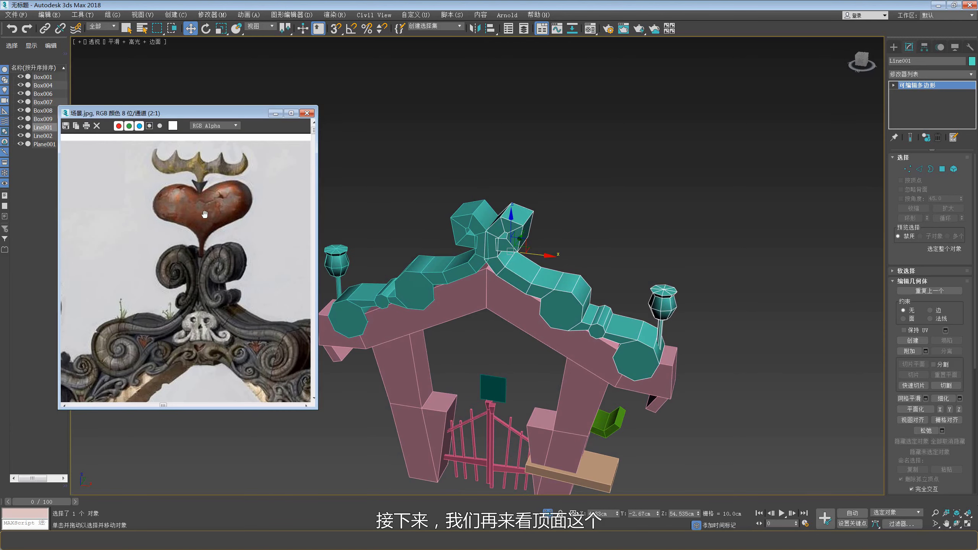
{"action": "middle_click_drag", "start_coordinate": [462, 215], "coordinate": [478, 202], "text": "alt"}
{"action": "key", "text": "f"}
{"action": "middle_click_drag", "start_coordinate": [548, 178], "coordinate": [561, 204]}
{"action": "scroll", "coordinate": [562, 204], "scroll_direction": "up", "scroll_amount": 5}
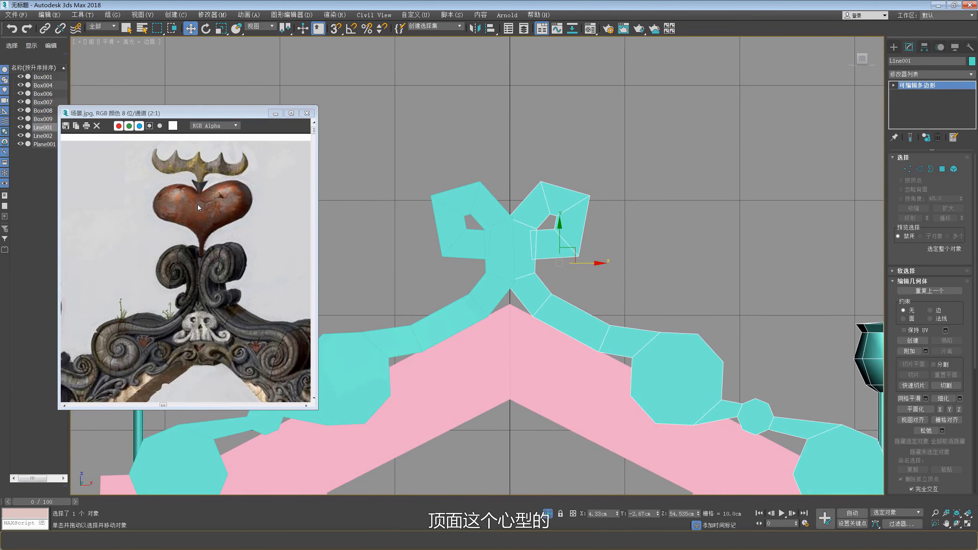
{"action": "scroll", "coordinate": [518, 202], "scroll_direction": "up", "scroll_amount": 2}
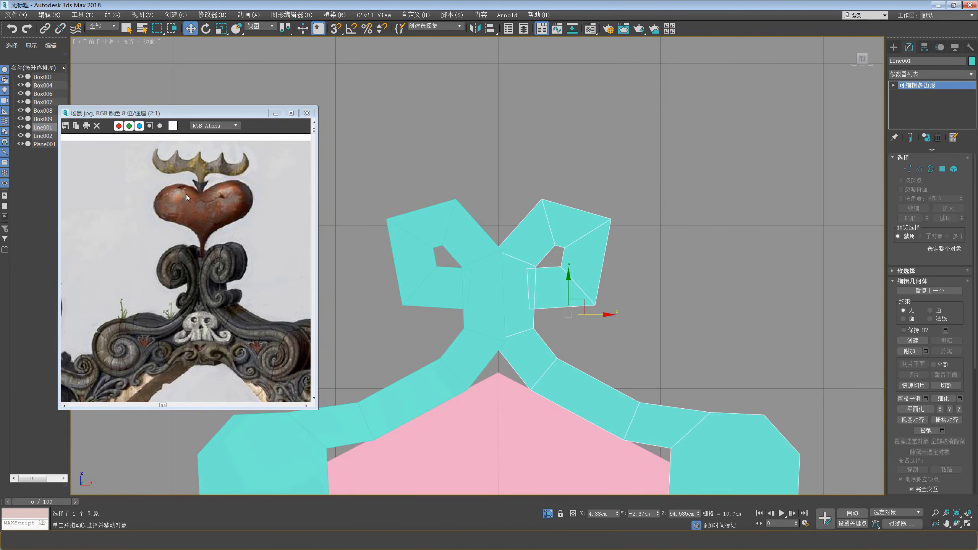
{"action": "middle_click_drag", "start_coordinate": [482, 200], "coordinate": [453, 217]}
{"action": "scroll", "coordinate": [526, 231], "scroll_direction": "up", "scroll_amount": 2}
{"action": "scroll", "coordinate": [453, 217], "scroll_direction": "down", "scroll_amount": 2}
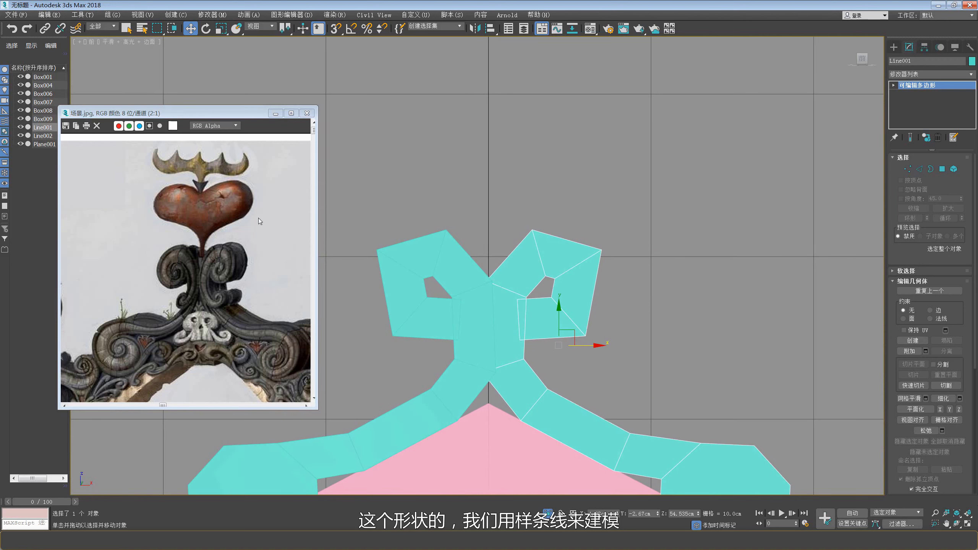
- Prepare the Line spline tool with rendering in both the renderer and the viewport disabled
{"action": "left_click", "coordinate": [894, 47]}
{"action": "left_click", "coordinate": [906, 60]}
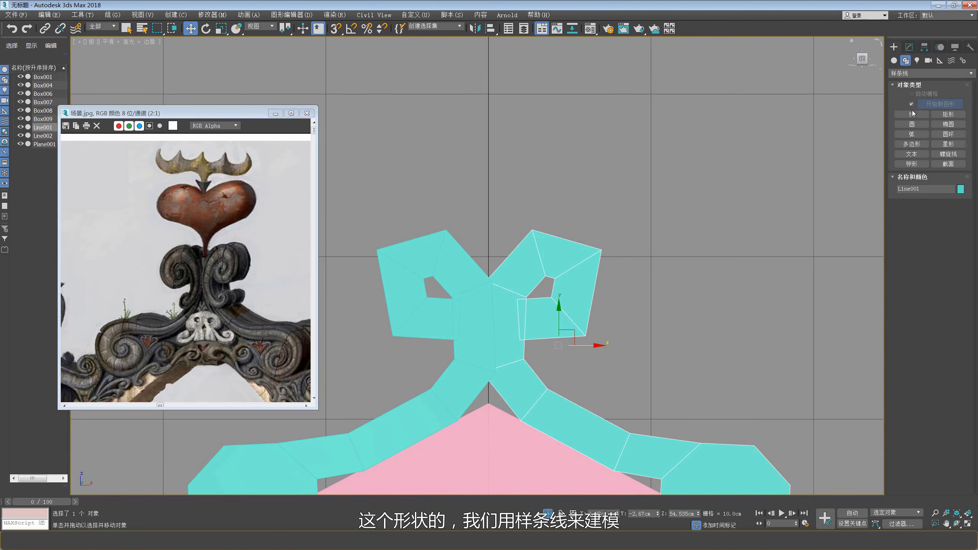
{"action": "middle_click_drag", "start_coordinate": [489, 243], "coordinate": [509, 250]}
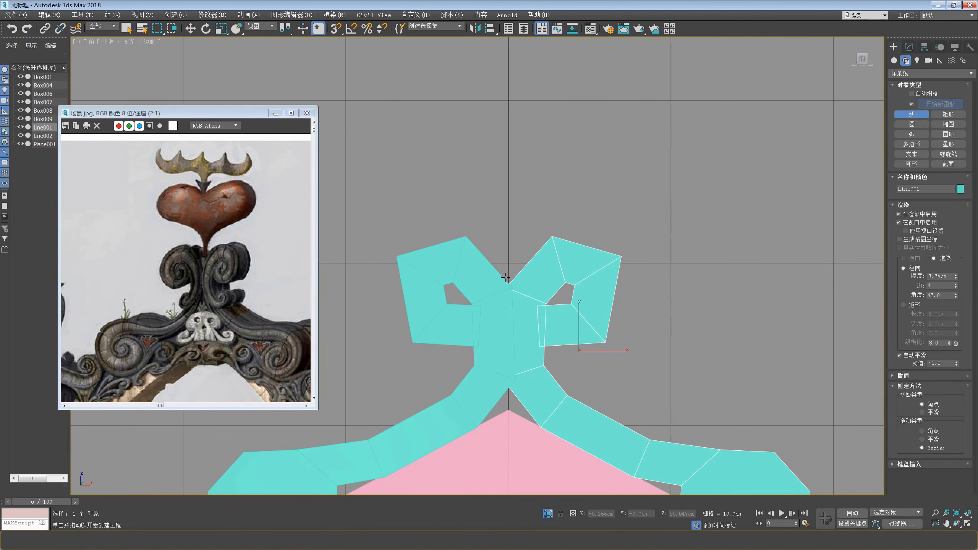
{"action": "left_click", "coordinate": [508, 265]}
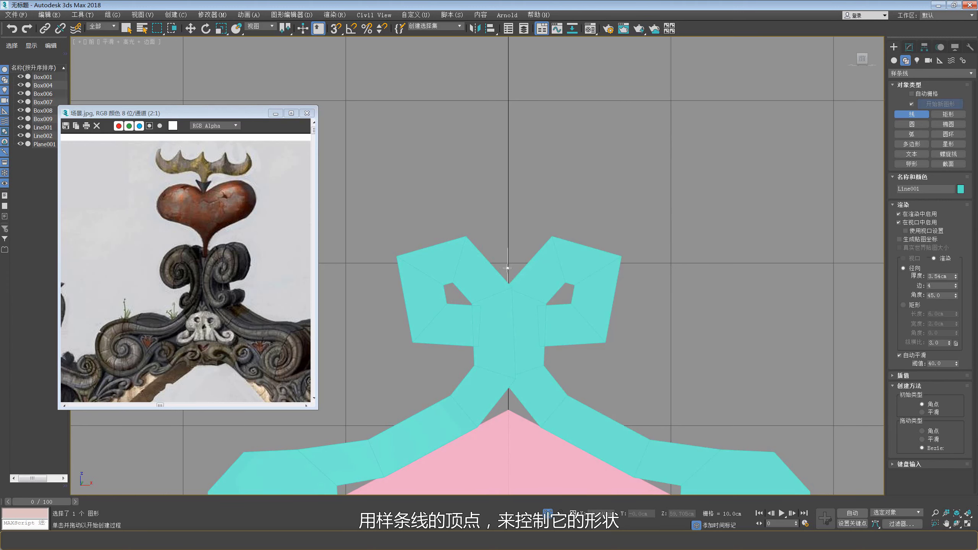
{"action": "right_click", "coordinate": [505, 239]}
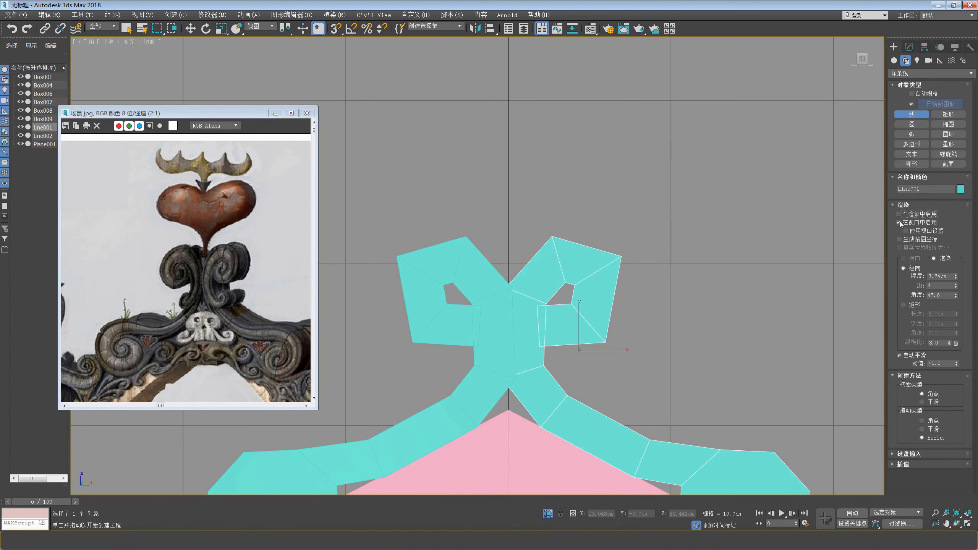
- Draw a closed heart-shaped spline with corner points above the two scrolls, its tip at the centre line
{"action": "left_click", "coordinate": [506, 266]}
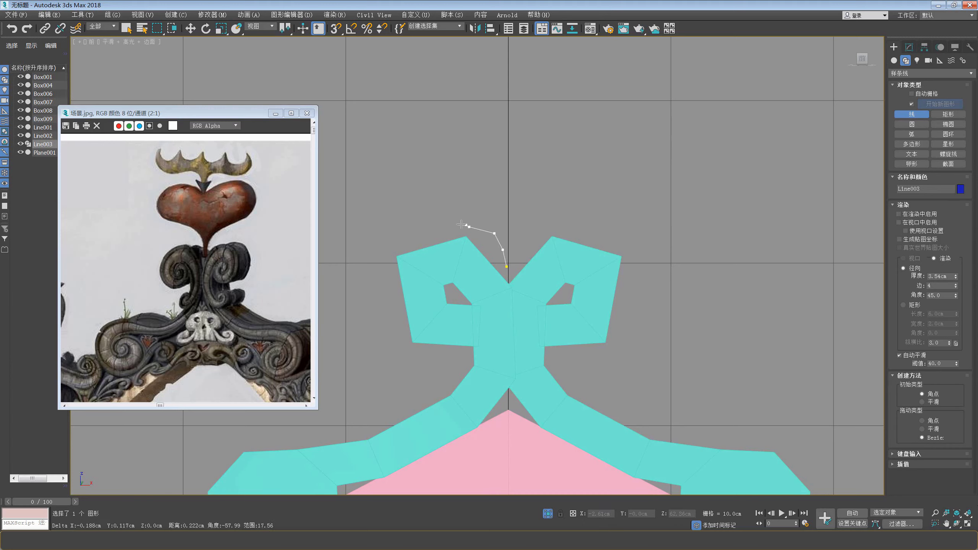
{"action": "left_click", "coordinate": [461, 170]}
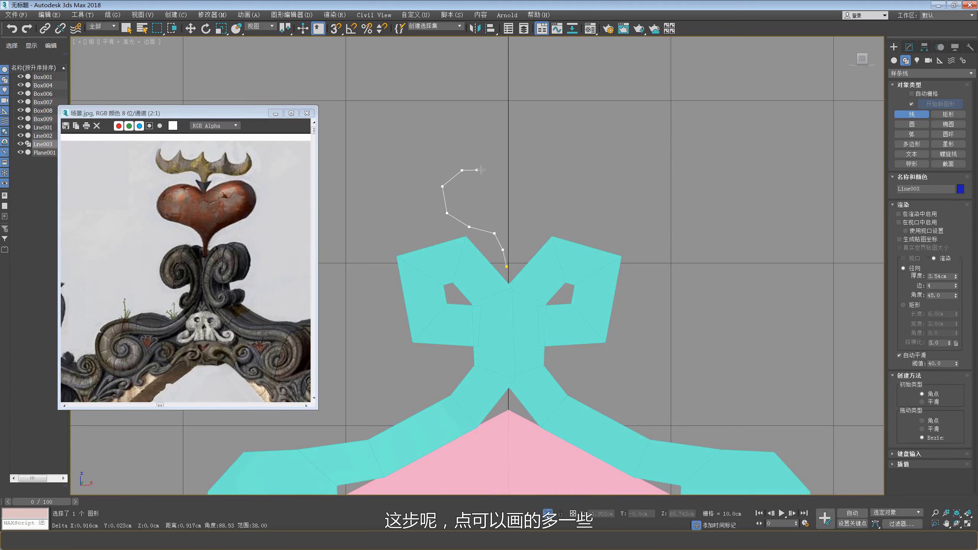
{"action": "left_click", "coordinate": [508, 183]}
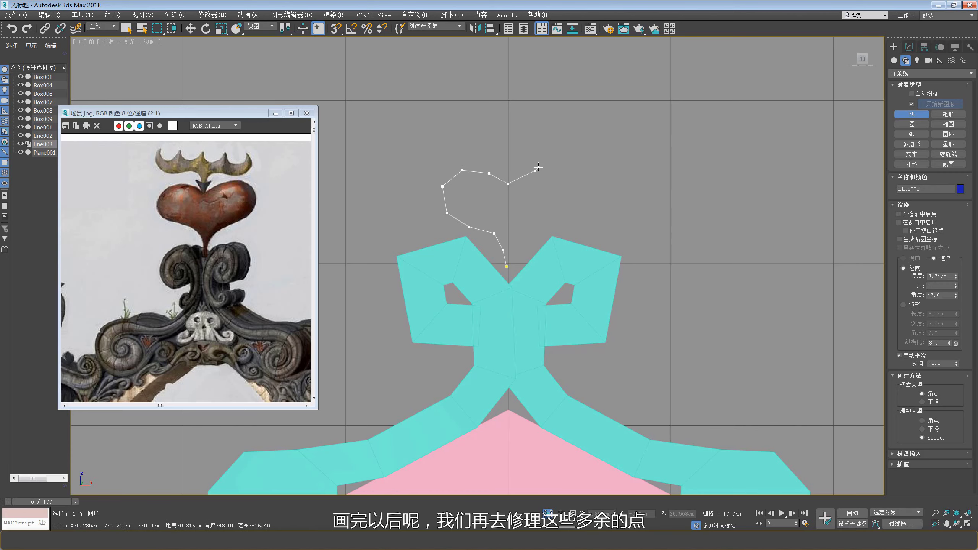
{"action": "left_click", "coordinate": [551, 163]}
{"action": "left_click", "coordinate": [568, 165]}
{"action": "left_click", "coordinate": [584, 178]}
{"action": "left_click", "coordinate": [583, 200]}
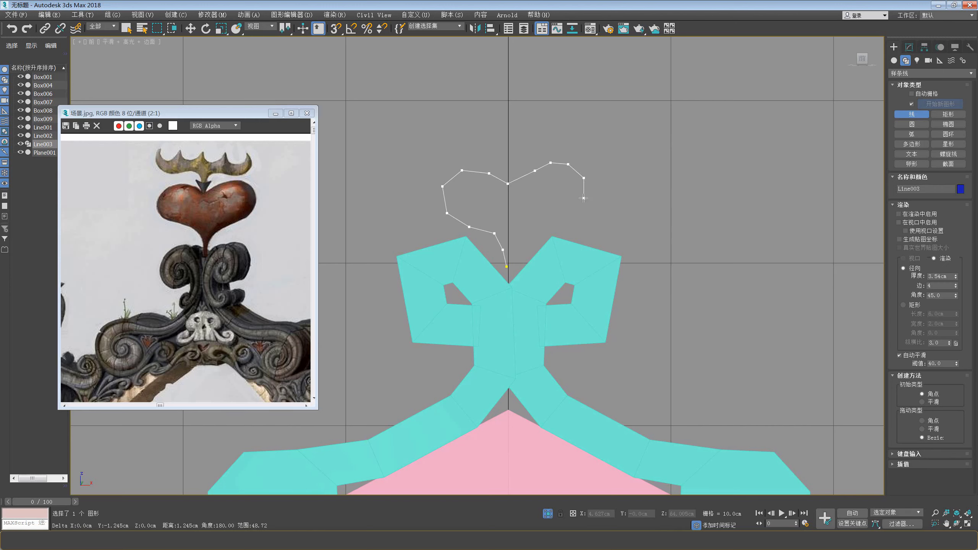
{"action": "left_click", "coordinate": [556, 221]}
{"action": "left_click", "coordinate": [527, 233]}
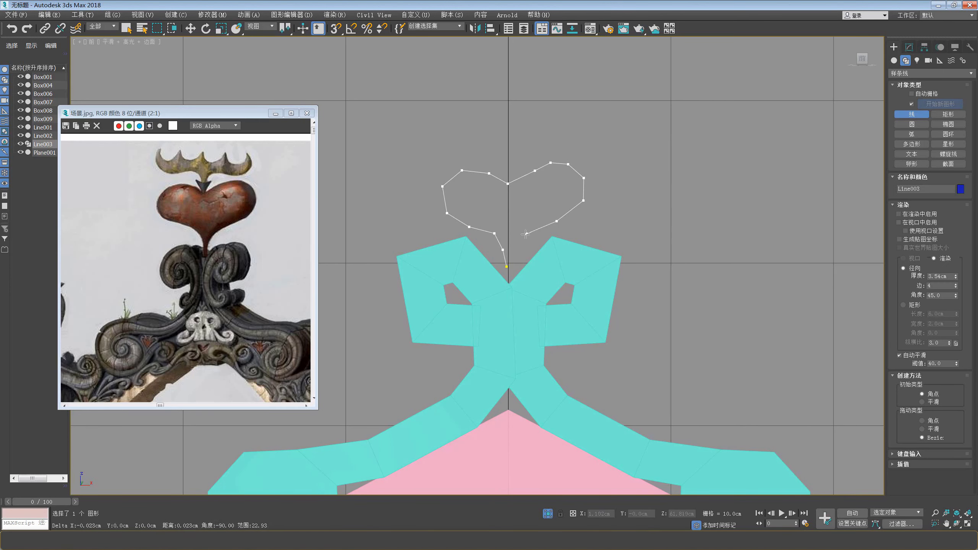
{"action": "left_click", "coordinate": [508, 266]}
{"action": "key", "text": "y"}
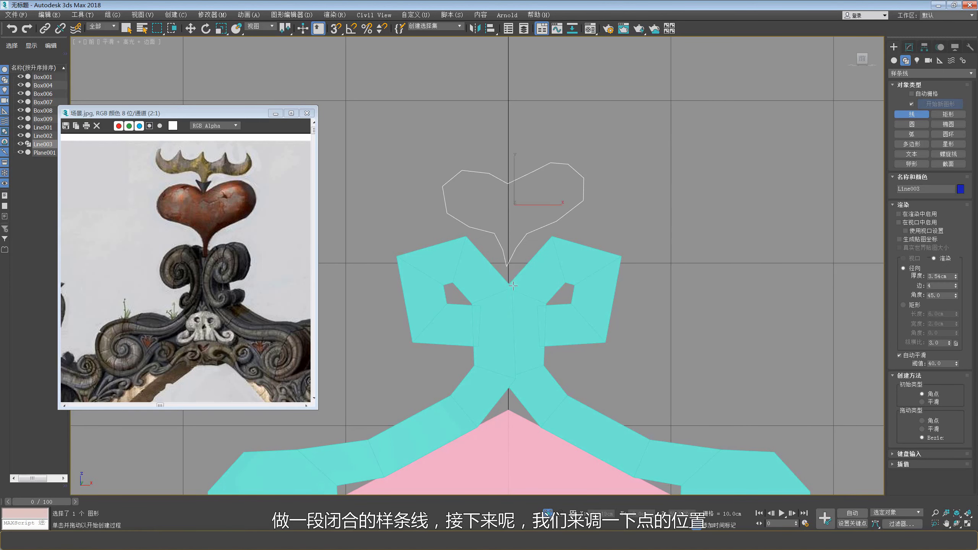
- Move the heart spline's lowest vertex slightly down onto the centre line
{"action": "key", "text": "w"}
{"action": "key", "text": "1"}
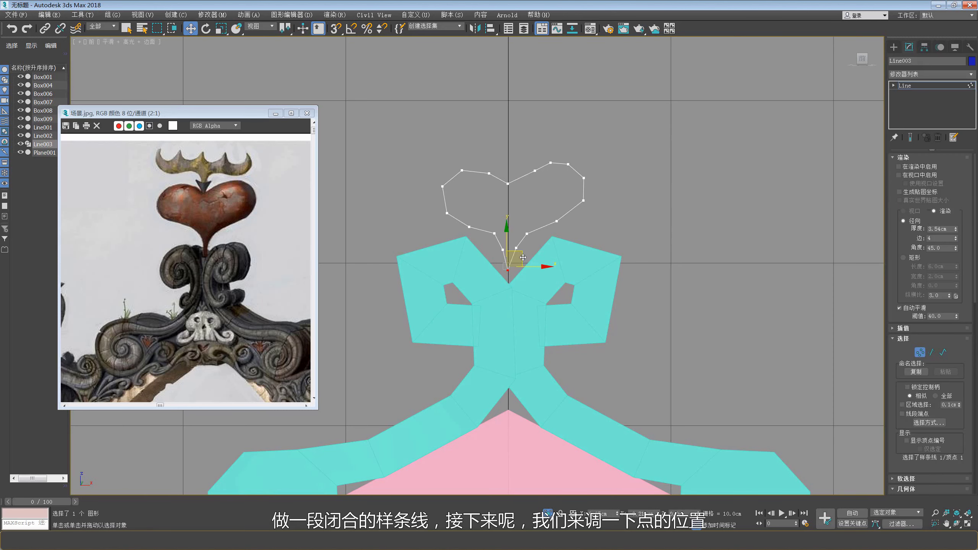
{"action": "left_click_drag", "start_coordinate": [532, 270], "coordinate": [534, 269]}
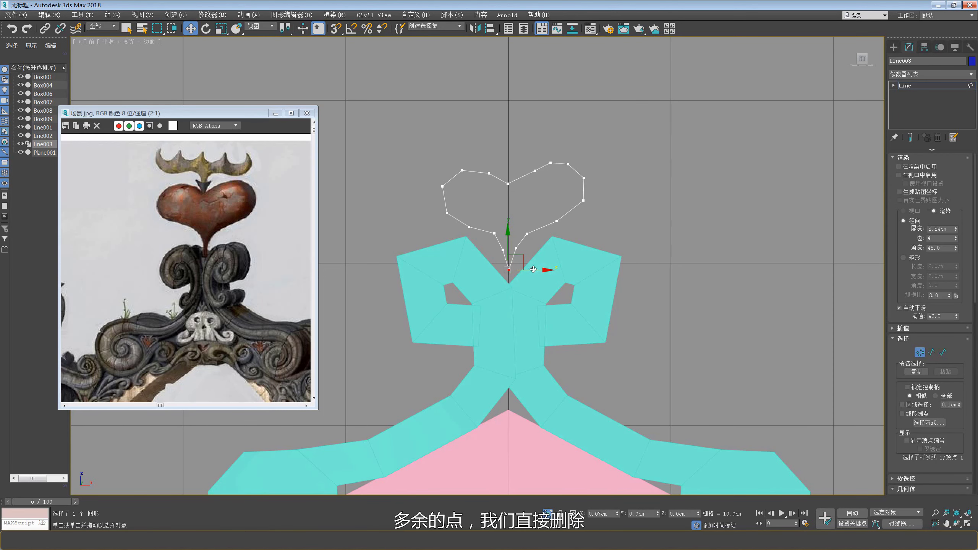
- Reposition the vertices along the stem and lower edge of the heart spline's right half and delete the surplus vertex on top of its right lobe
{"action": "left_click", "coordinate": [517, 247]}
{"action": "left_click_drag", "start_coordinate": [529, 232], "coordinate": [528, 232]}
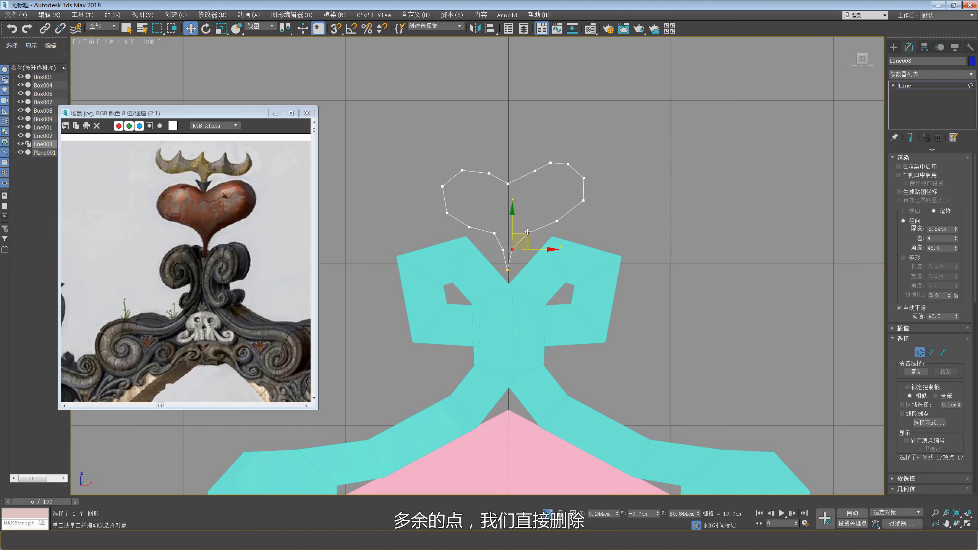
{"action": "middle_click_drag", "start_coordinate": [545, 226], "coordinate": [542, 231]}
{"action": "left_click", "coordinate": [554, 226]}
{"action": "middle_click_drag", "start_coordinate": [585, 204], "coordinate": [586, 208]}
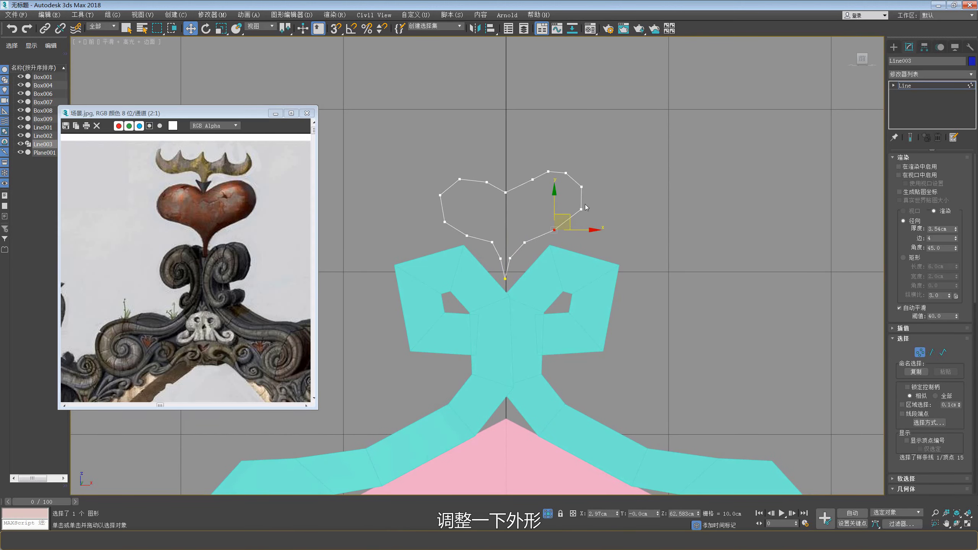
{"action": "left_click", "coordinate": [548, 172]}
{"action": "key", "text": "Delete"}
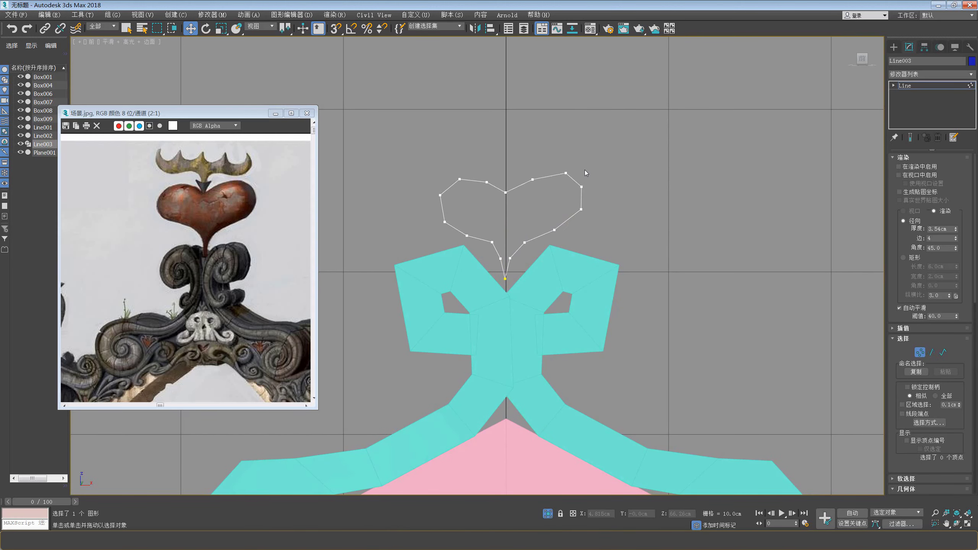
- Move the heart spline's left-lobe vertices outward and raise the cleft and inner top vertices to match the reference
{"action": "left_click", "coordinate": [532, 180]}
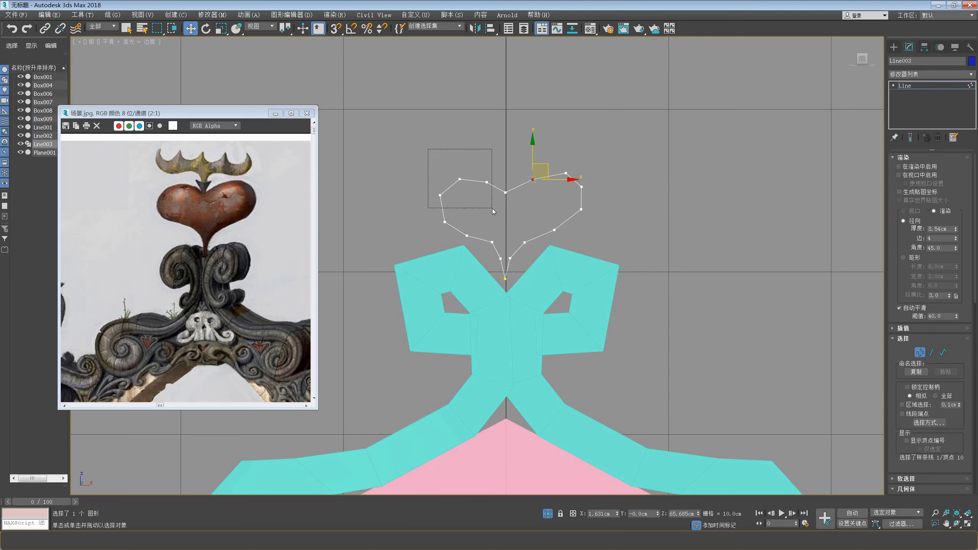
{"action": "left_click_drag", "start_coordinate": [492, 208], "coordinate": [492, 207]}
{"action": "left_click_drag", "start_coordinate": [503, 168], "coordinate": [496, 166]}
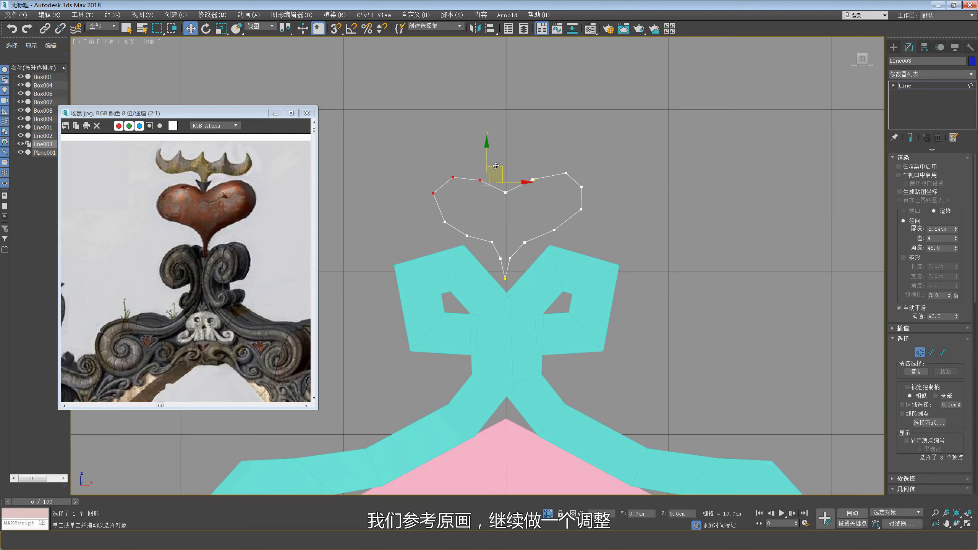
{"action": "left_click", "coordinate": [445, 222]}
{"action": "left_click_drag", "start_coordinate": [461, 211], "coordinate": [456, 212]}
{"action": "left_click", "coordinate": [480, 180]}
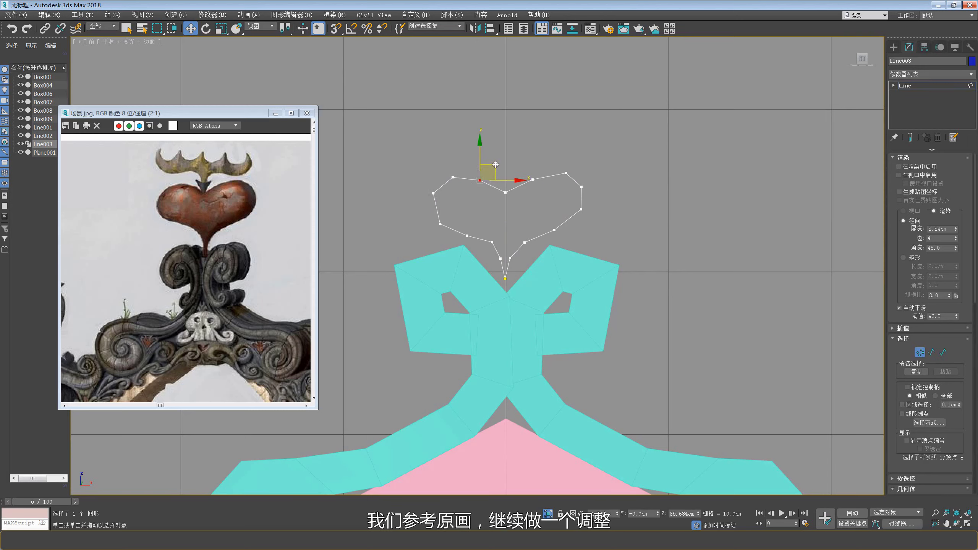
{"action": "left_click", "coordinate": [506, 192]}
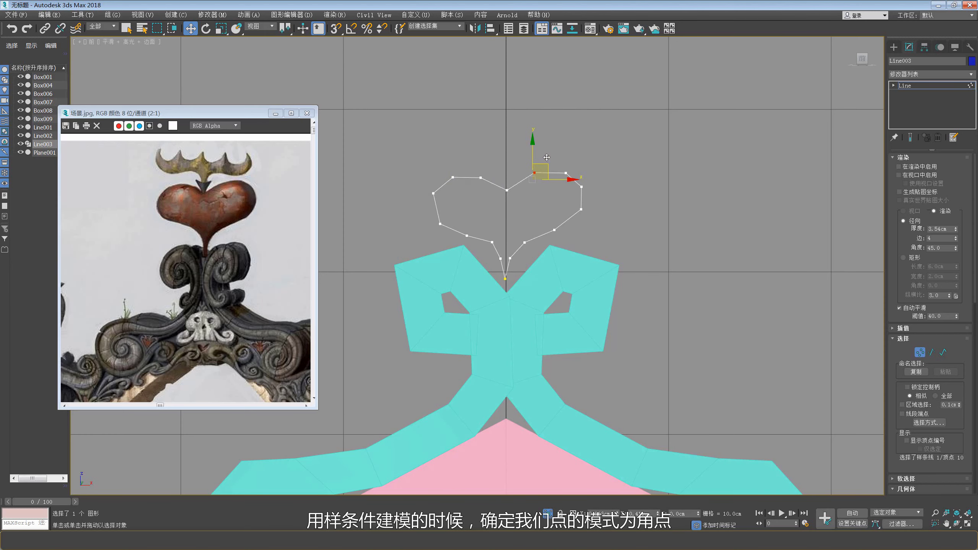
- Move the right lobe's lower and outer vertices outward to widen the right half of the heart spline
{"action": "left_click", "coordinate": [581, 210]}
{"action": "left_click", "coordinate": [554, 230]}
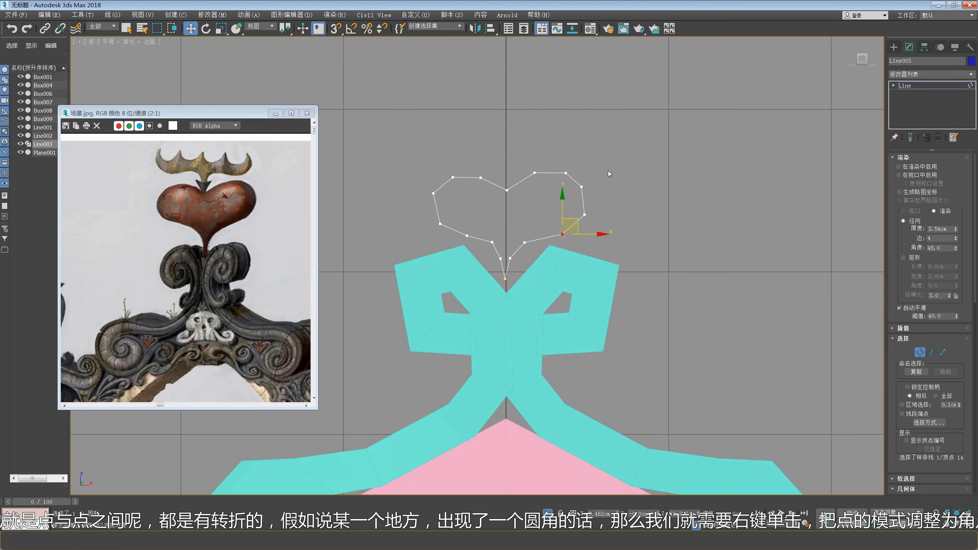
{"action": "left_click_drag", "start_coordinate": [612, 148], "coordinate": [558, 238]}
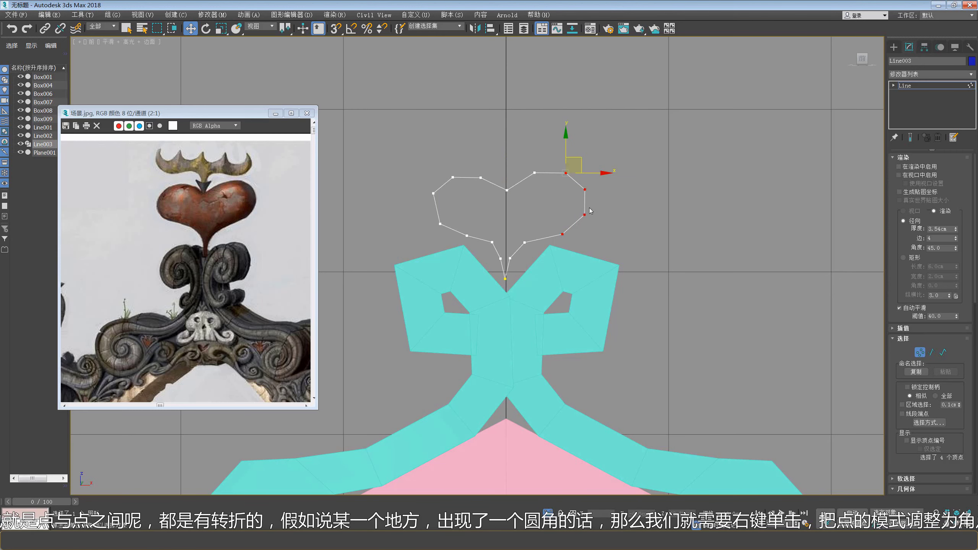
{"action": "left_click_drag", "start_coordinate": [601, 175], "coordinate": [605, 175]}
- Compare the heart spline with the reference in the perspective view and lower its tip vertex between the two scrolls
{"action": "key", "text": "alt+w"}
{"action": "right_click", "coordinate": [663, 327]}
{"action": "key", "text": "alt+w"}
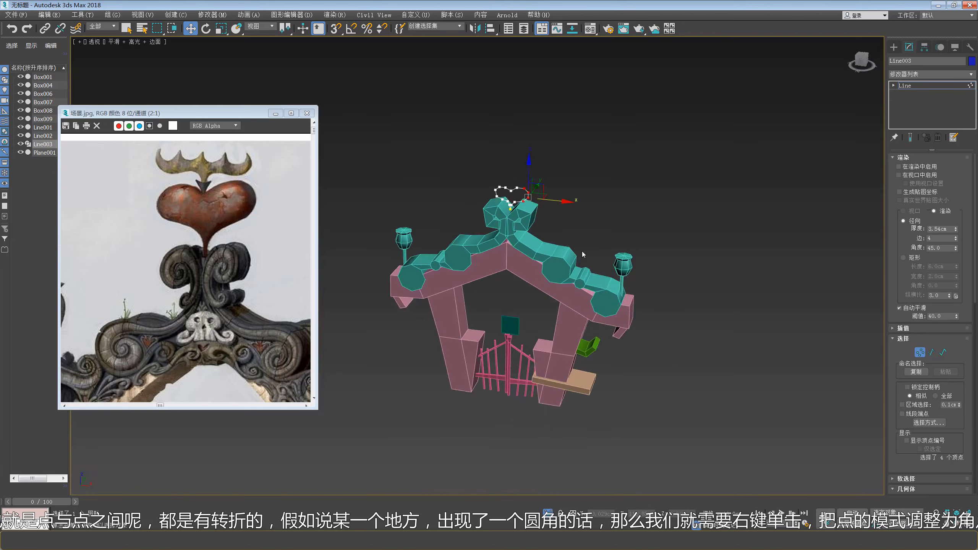
{"action": "middle_click_drag", "start_coordinate": [582, 251], "coordinate": [601, 239], "text": "alt"}
{"action": "scroll", "coordinate": [237, 224], "scroll_direction": "down", "scroll_amount": 1}
{"action": "middle_click_drag", "start_coordinate": [470, 220], "coordinate": [525, 201], "text": "alt"}
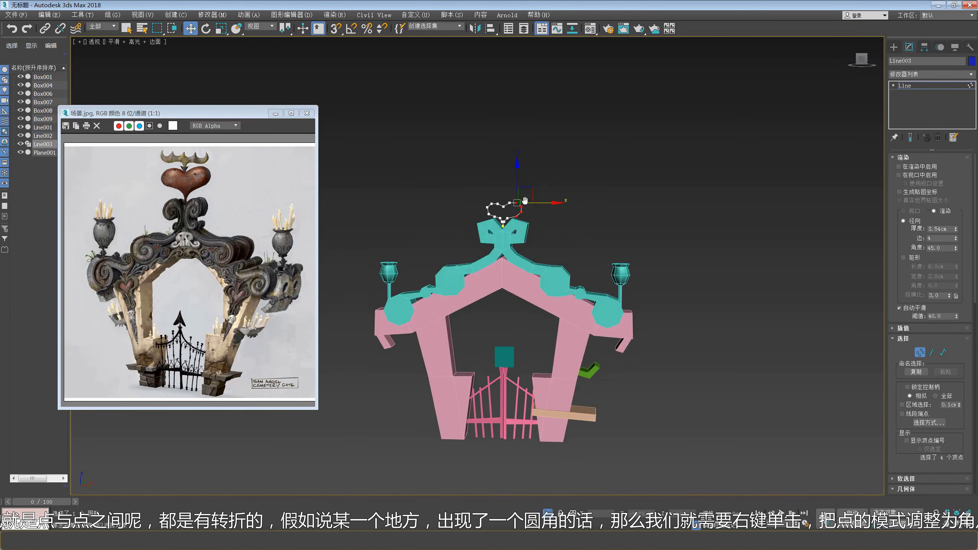
{"action": "scroll", "coordinate": [526, 200], "scroll_direction": "up", "scroll_amount": 4}
{"action": "scroll", "coordinate": [496, 235], "scroll_direction": "up", "scroll_amount": 4}
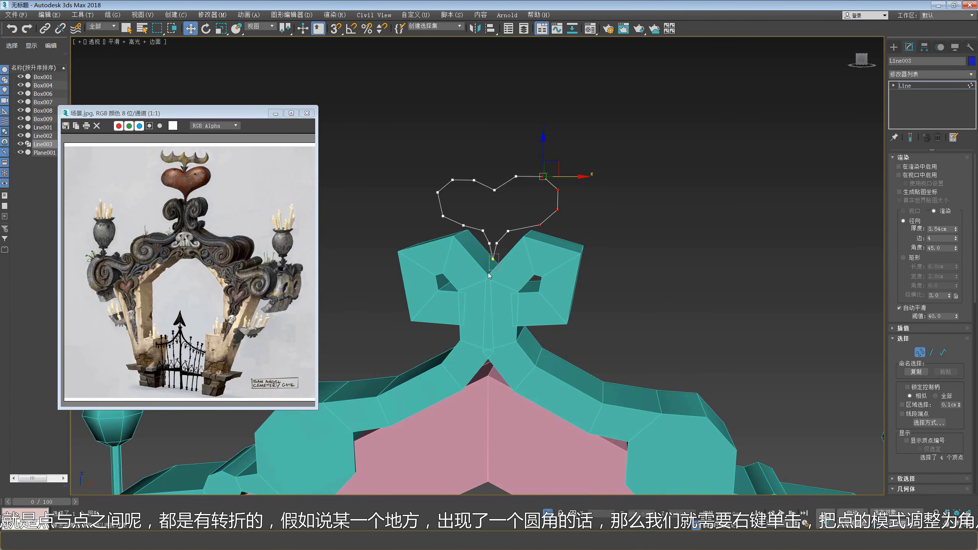
{"action": "left_click", "coordinate": [493, 259]}
{"action": "middle_click_drag", "start_coordinate": [494, 247], "coordinate": [824, 103], "text": "alt"}
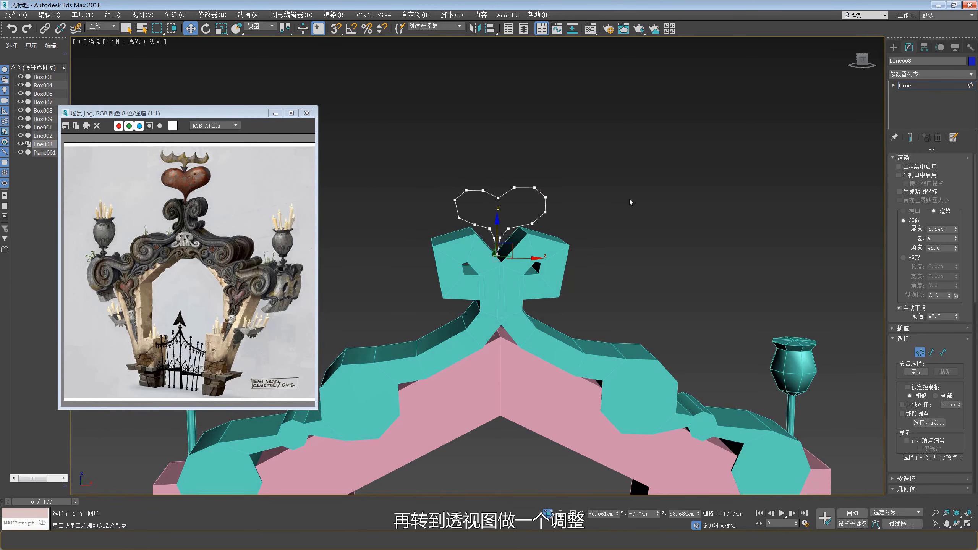
- Convert the heart spline to an editable polygon
{"action": "right_click", "coordinate": [567, 180]}
{"action": "mouse_move", "coordinate": [592, 270]}
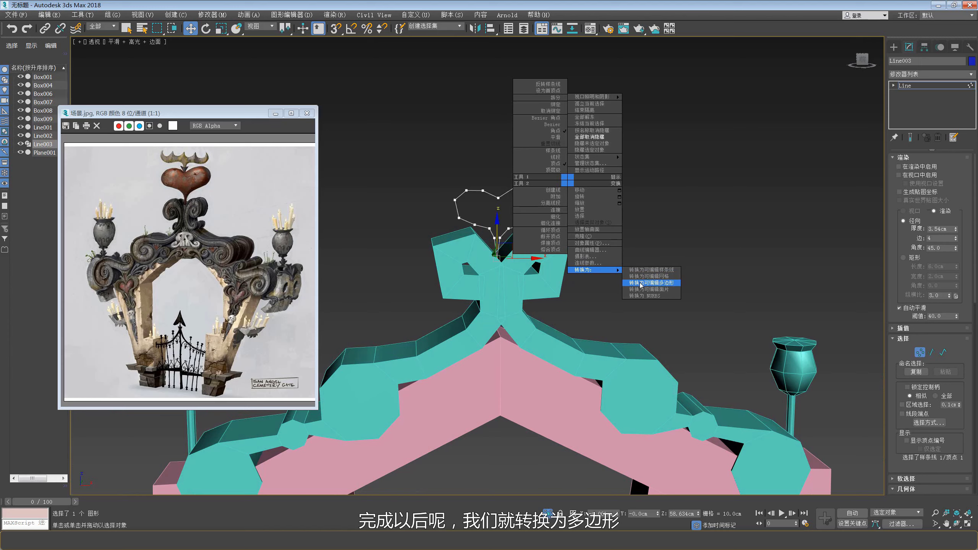
{"action": "left_click", "coordinate": [640, 285]}
- Scale the heart up slightly and raise it above the scrolls
{"action": "middle_click_drag", "start_coordinate": [534, 246], "coordinate": [501, 229], "text": "alt"}
{"action": "key", "text": "r"}
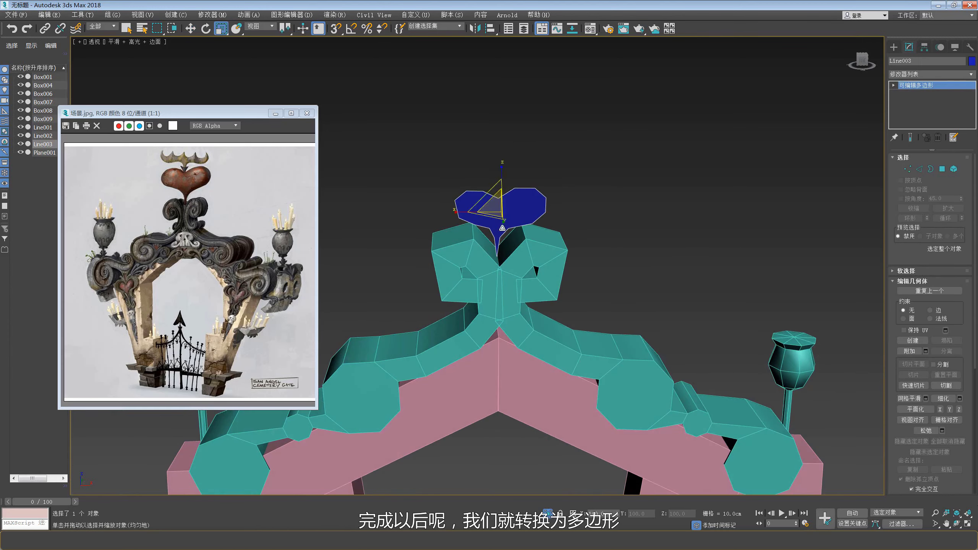
{"action": "scroll", "coordinate": [499, 233], "scroll_direction": "down", "scroll_amount": 3}
{"action": "scroll", "coordinate": [499, 233], "scroll_direction": "down", "scroll_amount": 2}
{"action": "left_click_drag", "start_coordinate": [500, 230], "coordinate": [502, 179]}
{"action": "key", "text": "w"}
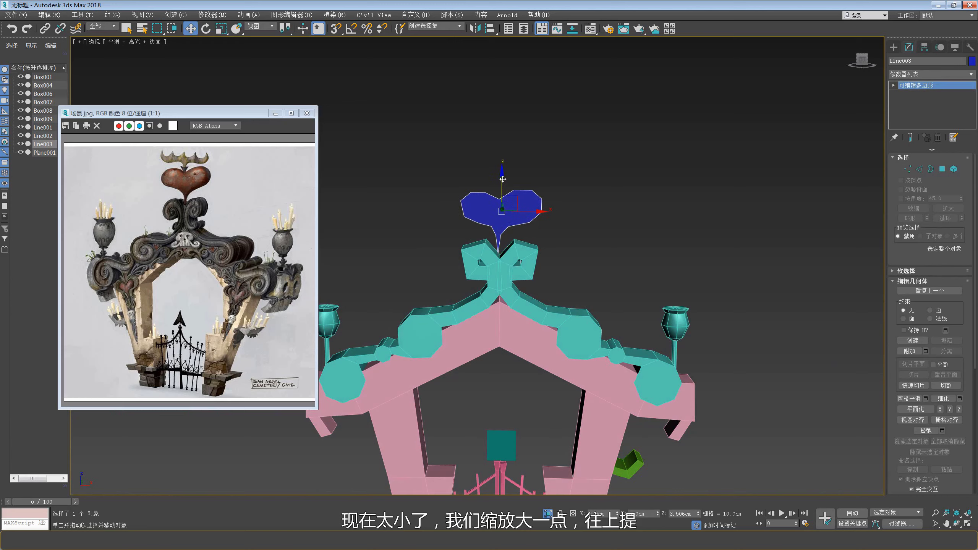
{"action": "middle_click_drag", "start_coordinate": [505, 216], "coordinate": [539, 212], "text": "alt"}
- Rotate the heart slightly and shift it sideways so it sits centred over the scrolls
{"action": "key", "text": "e"}
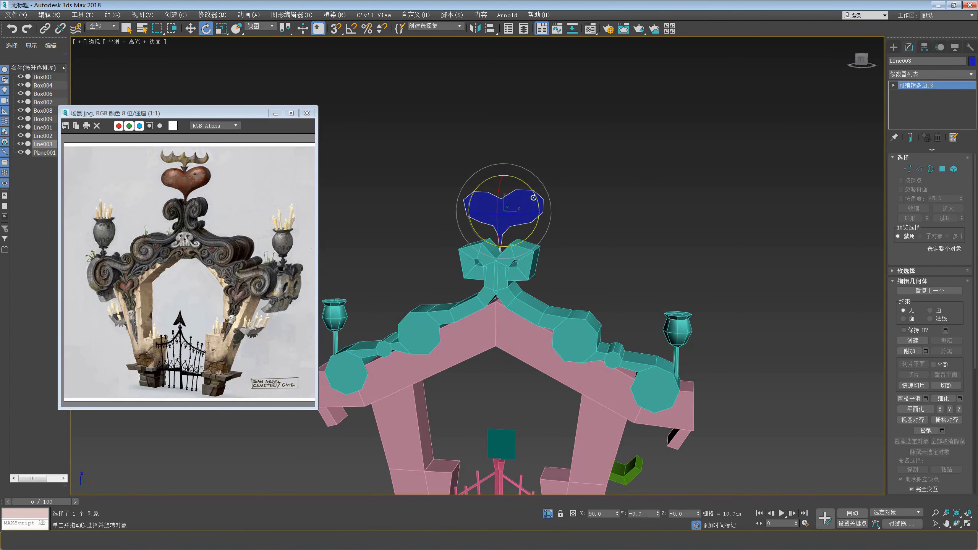
{"action": "key", "text": "w"}
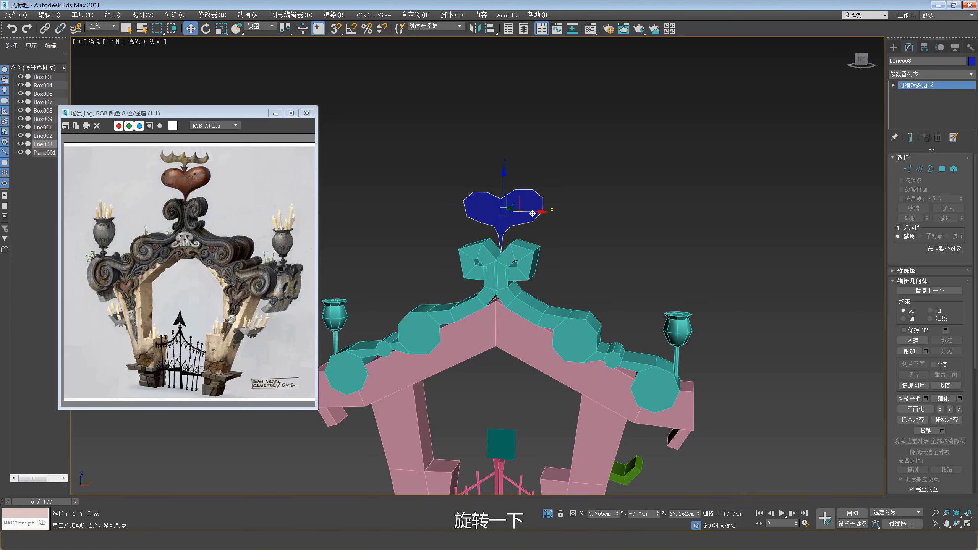
{"action": "middle_click_drag", "start_coordinate": [533, 213], "coordinate": [512, 218], "text": "alt"}
{"action": "key", "text": "r"}
{"action": "key", "text": "w"}
- Bevel the heart's face polygon outward with a smaller outline to give the heart thickness
{"action": "scroll", "coordinate": [520, 199], "scroll_direction": "down", "scroll_amount": 1}
{"action": "scroll", "coordinate": [524, 198], "scroll_direction": "up", "scroll_amount": 5}
{"action": "key", "text": "4"}
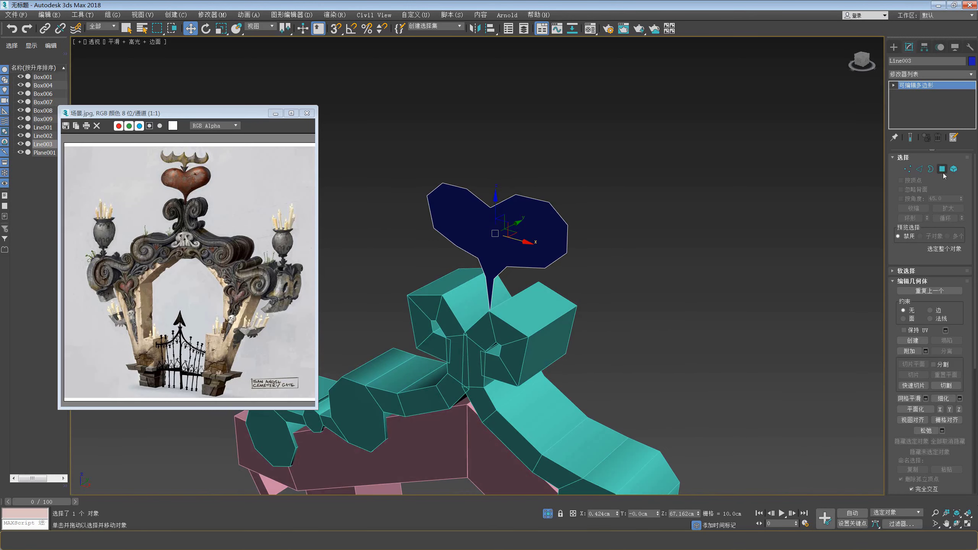
{"action": "left_click", "coordinate": [516, 226]}
{"action": "right_click", "coordinate": [528, 231]}
{"action": "left_click", "coordinate": [517, 261]}
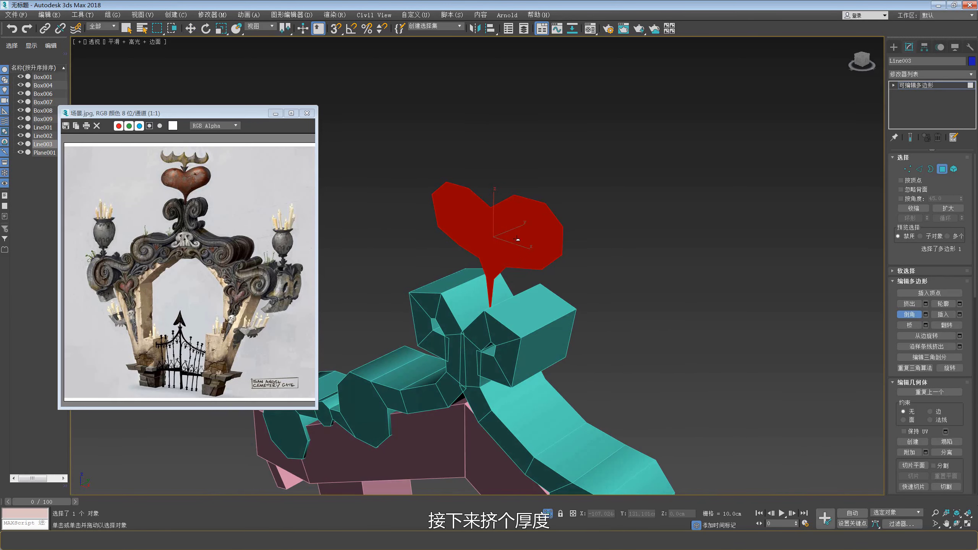
{"action": "left_click_drag", "start_coordinate": [518, 236], "coordinate": [512, 238]}
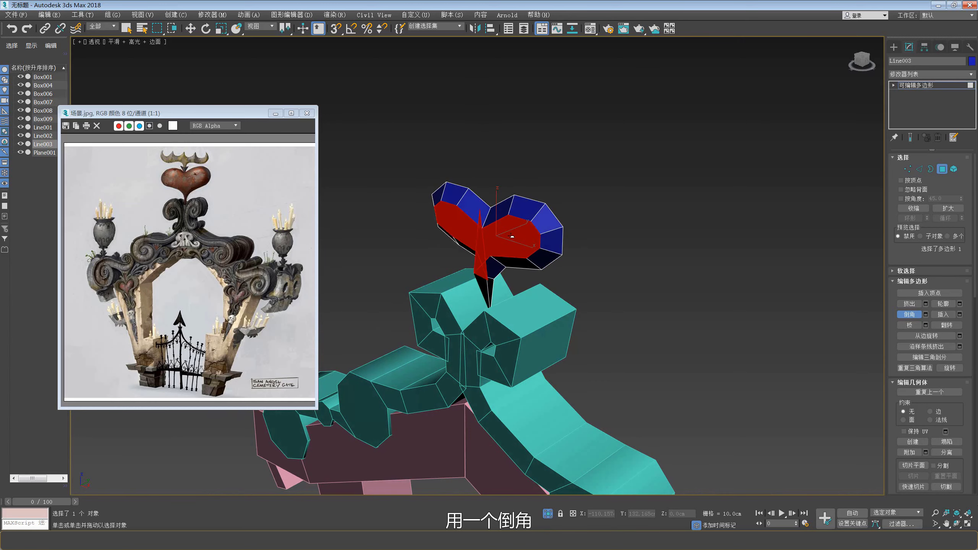
{"action": "key", "text": "w"}
- Collapse the crowded vertices on the bevelled front face at the stem into a single vertex
{"action": "mouse_move", "coordinate": [481, 234]}
{"action": "middle_mouse_down", "text": "alt"}
{"action": "mouse_move", "coordinate": [601, 245]}
{"action": "mouse_move", "coordinate": [454, 237]}
{"action": "mouse_move", "coordinate": [485, 218]}
{"action": "middle_mouse_up", "text": "alt"}
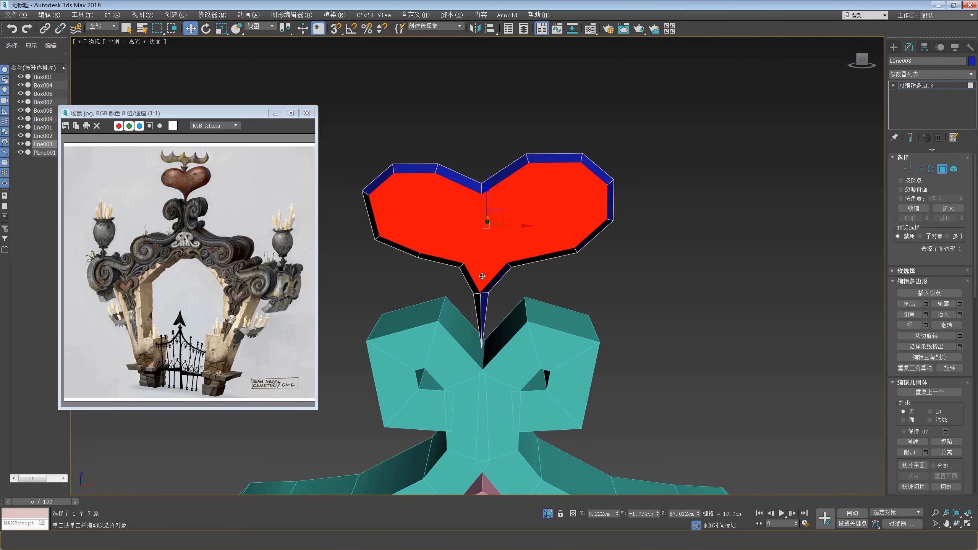
{"action": "key", "text": "1"}
{"action": "scroll", "coordinate": [481, 303], "scroll_direction": "up", "scroll_amount": 5}
{"action": "left_click_drag", "start_coordinate": [487, 278], "coordinate": [487, 276]}
{"action": "right_click", "coordinate": [481, 273]}
{"action": "left_click", "coordinate": [472, 198]}
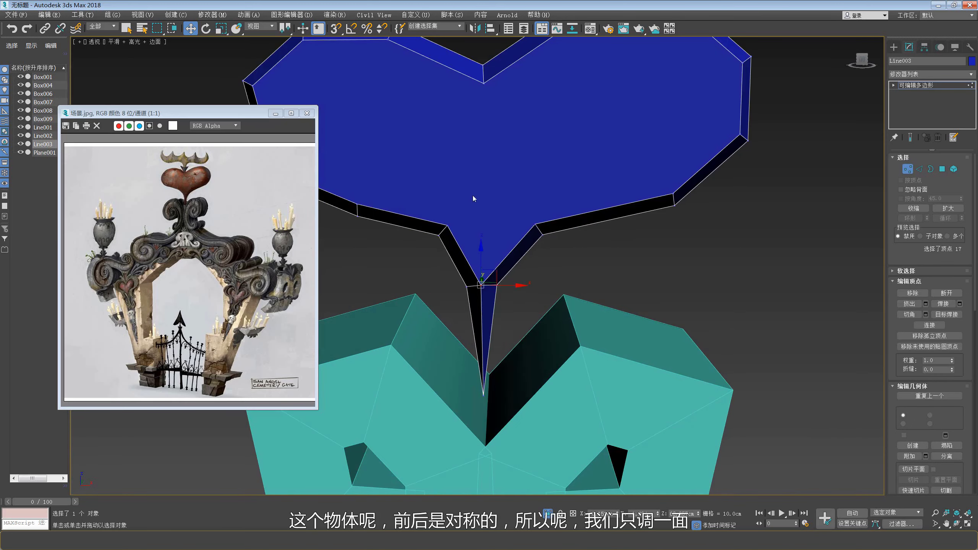
- Connect the two vertices where the lobes meet the stem, and connect the cleft vertex to both of them
{"action": "scroll", "coordinate": [481, 270], "scroll_direction": "down", "scroll_amount": 5}
{"action": "middle_click_drag", "start_coordinate": [478, 253], "coordinate": [477, 244], "text": "alt"}
{"action": "scroll", "coordinate": [476, 244], "scroll_direction": "up", "scroll_amount": 2}
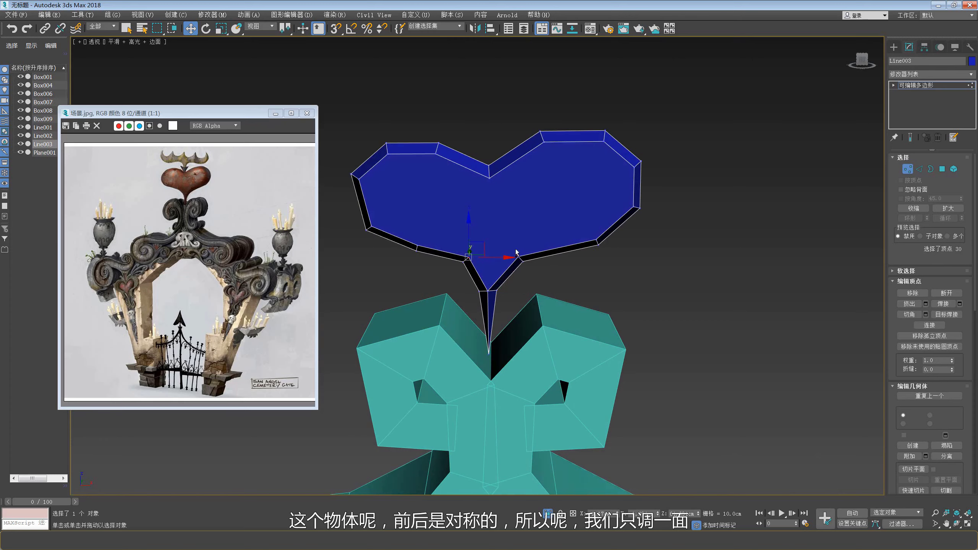
{"action": "right_click", "coordinate": [538, 235]}
{"action": "left_click", "coordinate": [524, 265]}
{"action": "middle_click_drag", "start_coordinate": [496, 237], "coordinate": [514, 200], "text": "alt"}
{"action": "left_click", "coordinate": [493, 197], "text": "ctrl"}
{"action": "right_click", "coordinate": [557, 204]}
{"action": "left_click", "coordinate": [543, 234]}
- Connect each lobe's inner top vertex to the vertex where that lobe meets the stem
{"action": "left_click", "coordinate": [553, 159]}
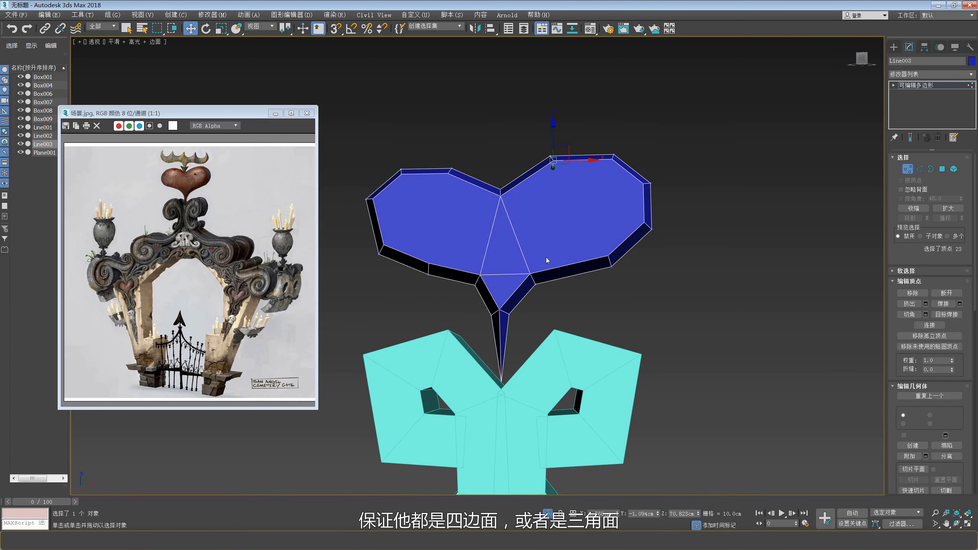
{"action": "left_click", "coordinate": [532, 273], "text": "ctrl"}
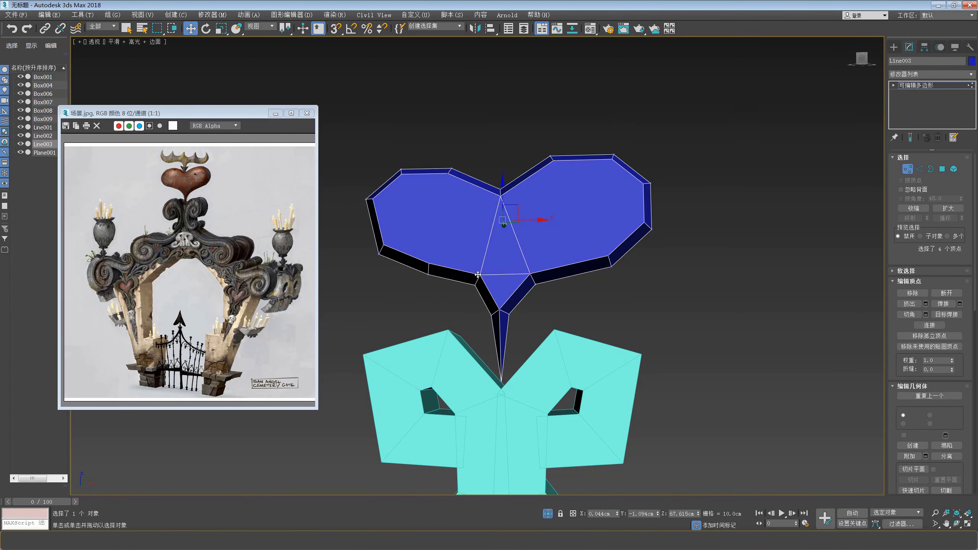
{"action": "right_click", "coordinate": [538, 217]}
{"action": "left_click", "coordinate": [527, 253]}
- Connect each lobe's inner top vertex to the next lower-edge vertex outward, on both halves of the front face
{"action": "middle_click_drag", "start_coordinate": [487, 227], "coordinate": [477, 248], "text": "alt"}
{"action": "left_click", "coordinate": [429, 263]}
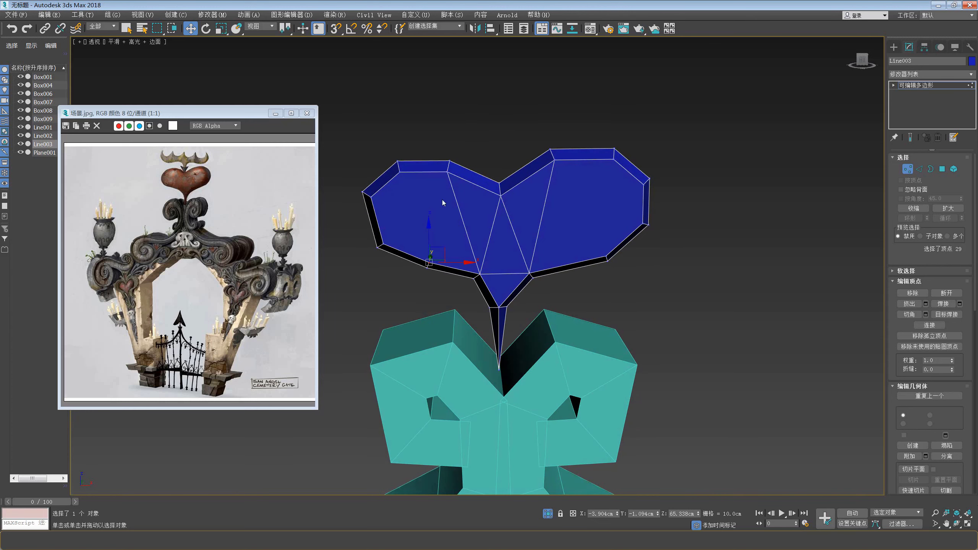
{"action": "left_click", "coordinate": [448, 172], "text": "ctrl"}
{"action": "right_click", "coordinate": [473, 205]}
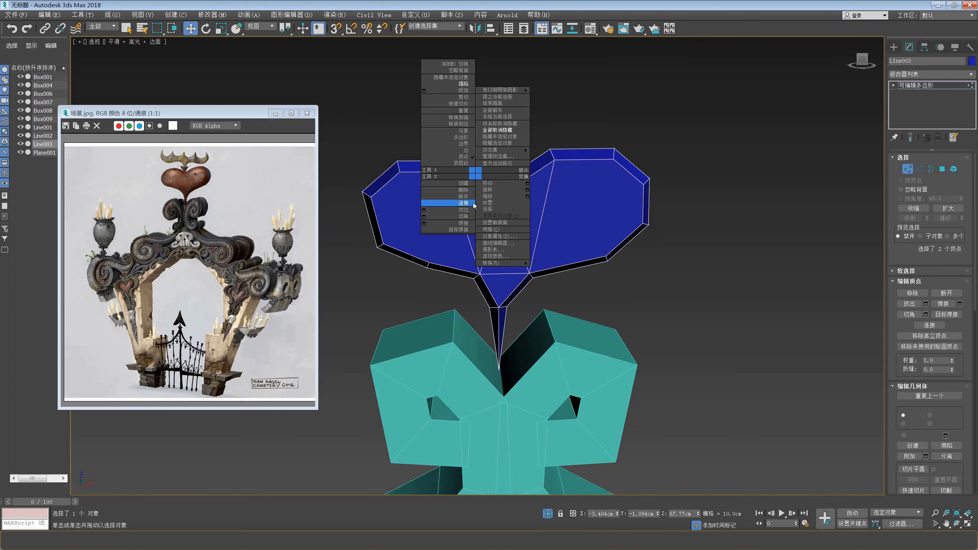
{"action": "left_click", "coordinate": [606, 256]}
{"action": "left_click", "coordinate": [554, 160], "text": "ctrl"}
{"action": "right_click", "coordinate": [618, 168]}
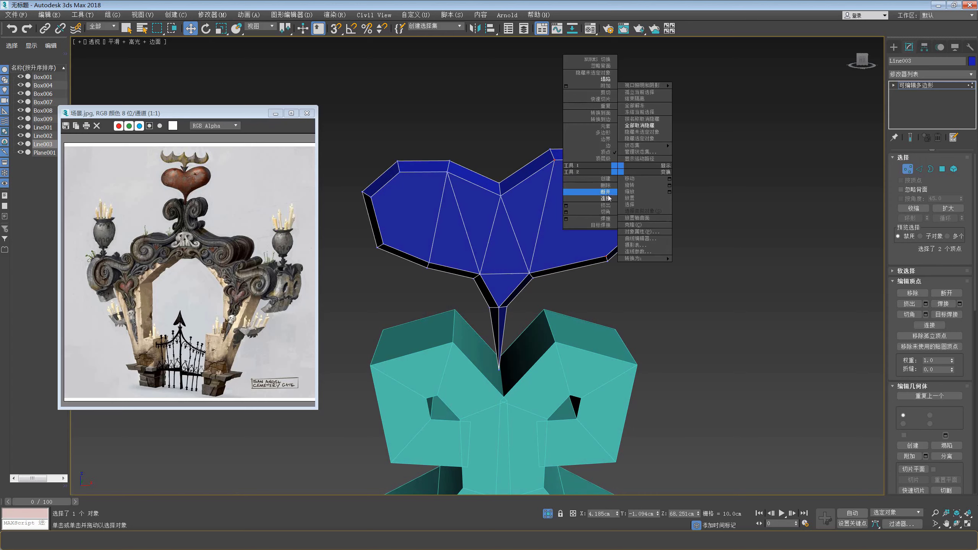
{"action": "left_click", "coordinate": [613, 192]}
- Connect the outermost top and lower vertices of both lobes to split the remaining front faces
{"action": "left_click", "coordinate": [614, 159]}
{"action": "left_click", "coordinate": [646, 223], "text": "ctrl"}
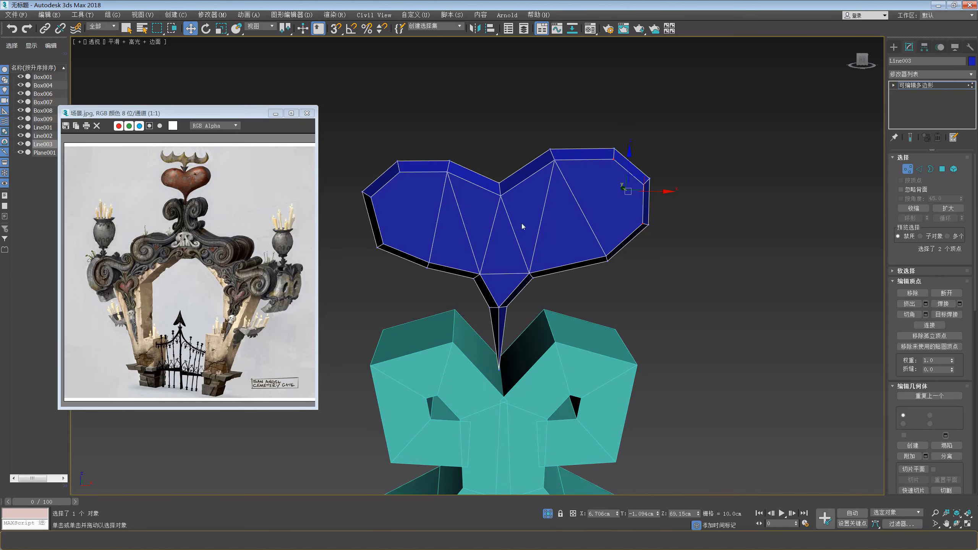
{"action": "left_click", "coordinate": [383, 243], "text": "ctrl"}
{"action": "right_click", "coordinate": [530, 195]}
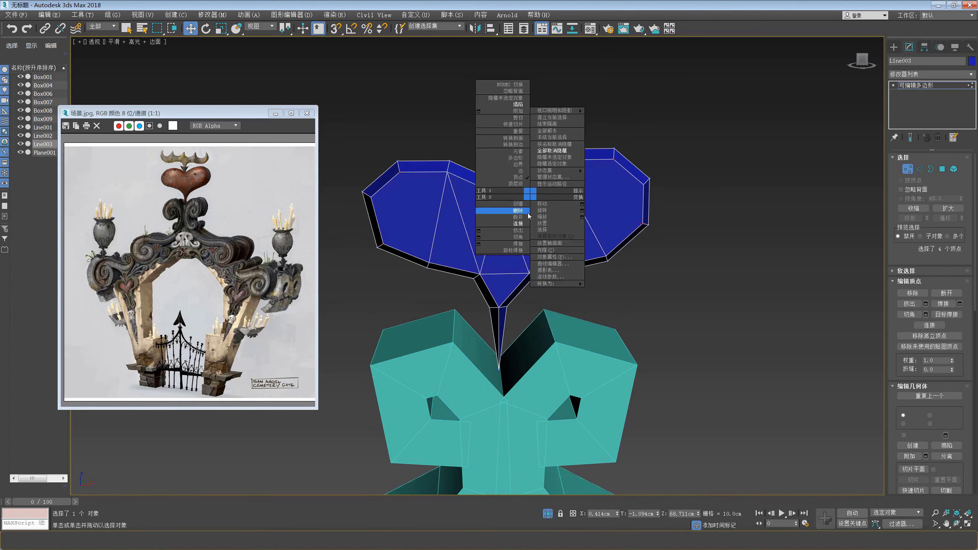
{"action": "left_click", "coordinate": [524, 221]}
- Move the front stem vertex back about 0.18 cm along Y to thin the heart's stem
{"action": "middle_click_drag", "start_coordinate": [520, 253], "coordinate": [500, 291], "text": "alt"}
{"action": "left_click", "coordinate": [499, 294]}
{"action": "left_click_drag", "start_coordinate": [473, 295], "coordinate": [466, 294]}
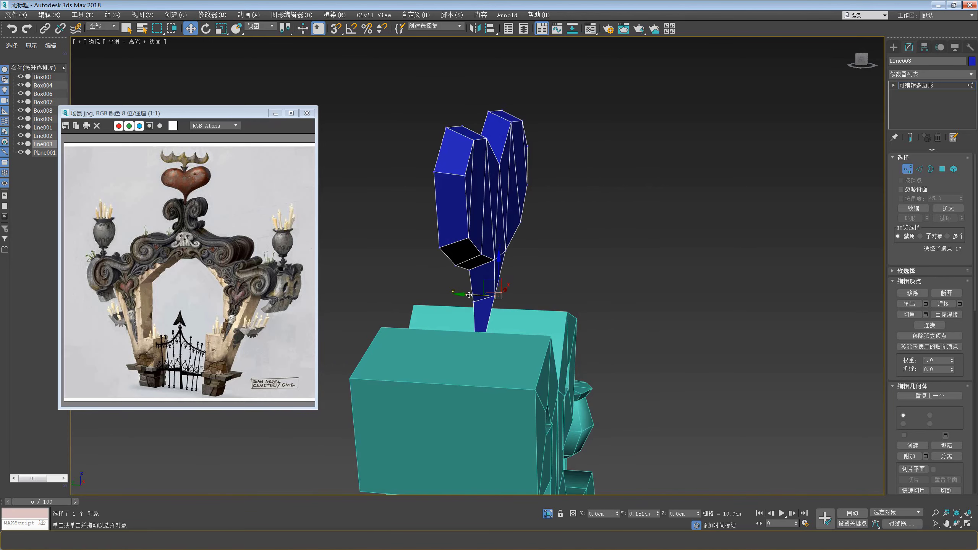
- Adjust the left lobe's lower outer vertices and the cleft vertices in the front view to refine the heart's outline
{"action": "scroll", "coordinate": [467, 294], "scroll_direction": "down", "scroll_amount": 5}
{"action": "middle_click_drag", "start_coordinate": [550, 287], "coordinate": [529, 261], "text": "alt"}
{"action": "scroll", "coordinate": [516, 266], "scroll_direction": "down", "scroll_amount": 2}
{"action": "key", "text": "f"}
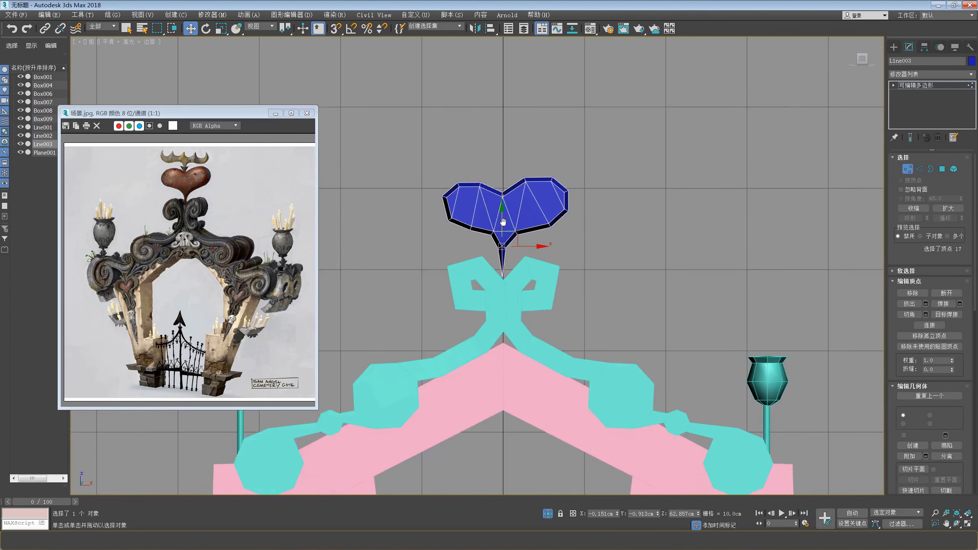
{"action": "scroll", "coordinate": [458, 227], "scroll_direction": "down", "scroll_amount": 2}
{"action": "scroll", "coordinate": [455, 219], "scroll_direction": "up", "scroll_amount": 4}
{"action": "left_click_drag", "start_coordinate": [433, 231], "coordinate": [451, 249]}
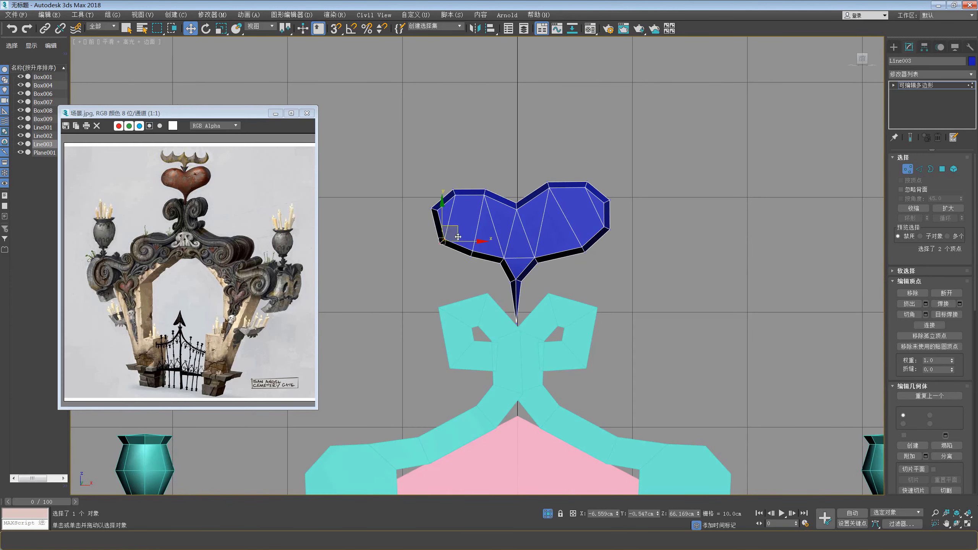
{"action": "middle_click_drag", "start_coordinate": [517, 176], "coordinate": [504, 180]}
{"action": "left_click_drag", "start_coordinate": [498, 216], "coordinate": [504, 172]}
- Check the heart in the perspective view and examine the horn-shaped ornament above it in the reference image
{"action": "key", "text": "alt+w"}
{"action": "middle_click", "coordinate": [580, 336]}
{"action": "key", "text": "alt+w"}
{"action": "middle_click_drag", "start_coordinate": [522, 256], "coordinate": [510, 221], "text": "alt"}
{"action": "middle_click_drag", "start_coordinate": [510, 220], "coordinate": [510, 226]}
{"action": "left_click", "coordinate": [205, 194]}
{"action": "scroll", "coordinate": [194, 164], "scroll_direction": "up", "scroll_amount": 2}
{"action": "middle_click_drag", "start_coordinate": [194, 163], "coordinate": [203, 221]}
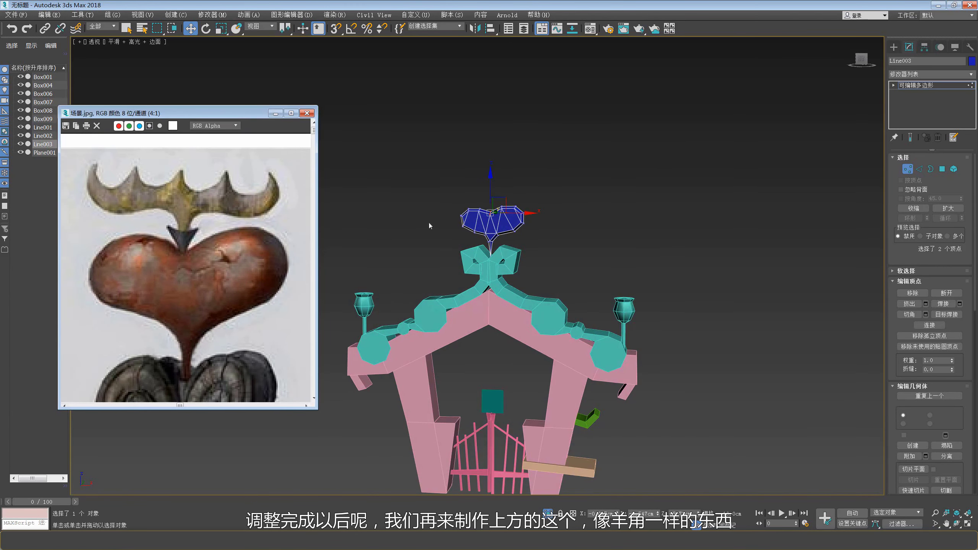
- Create a plane about 18 cm wide and 3.9 cm high above the heart in the front view for the horn ornament
{"action": "key", "text": "f"}
{"action": "middle_click_drag", "start_coordinate": [443, 224], "coordinate": [490, 263], "text": "alt"}
{"action": "scroll", "coordinate": [500, 235], "scroll_direction": "down", "scroll_amount": 2}
{"action": "scroll", "coordinate": [509, 222], "scroll_direction": "up", "scroll_amount": 4}
{"action": "middle_click_drag", "start_coordinate": [510, 222], "coordinate": [510, 243]}
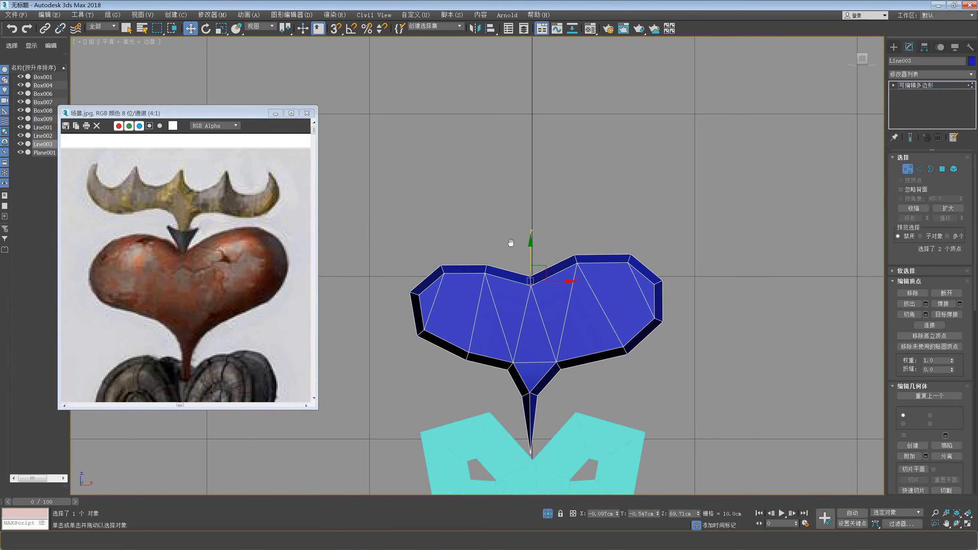
{"action": "left_click", "coordinate": [893, 47]}
{"action": "left_click", "coordinate": [948, 142]}
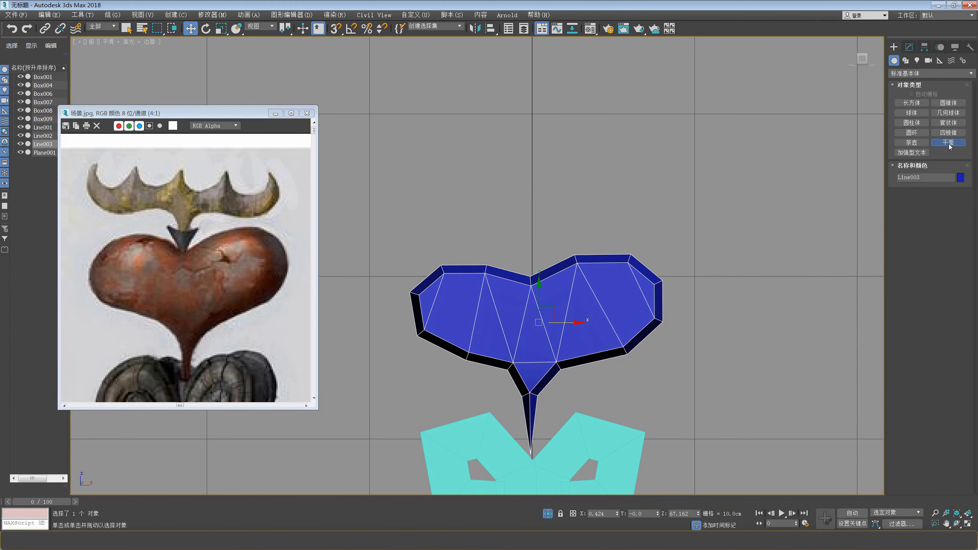
{"action": "scroll", "coordinate": [532, 196], "scroll_direction": "down", "scroll_amount": 2}
{"action": "left_click_drag", "start_coordinate": [423, 189], "coordinate": [631, 234]}
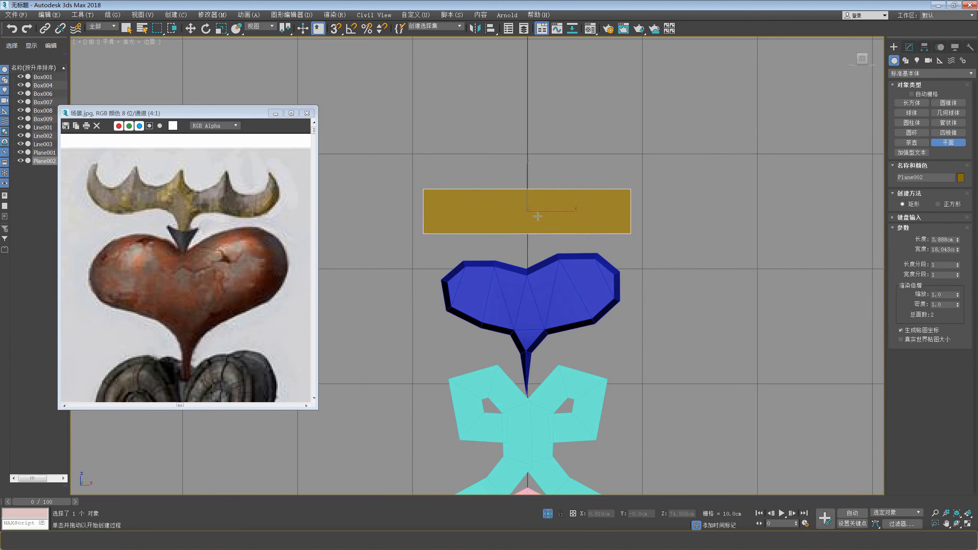
{"action": "scroll", "coordinate": [543, 241], "scroll_direction": "up", "scroll_amount": 4}
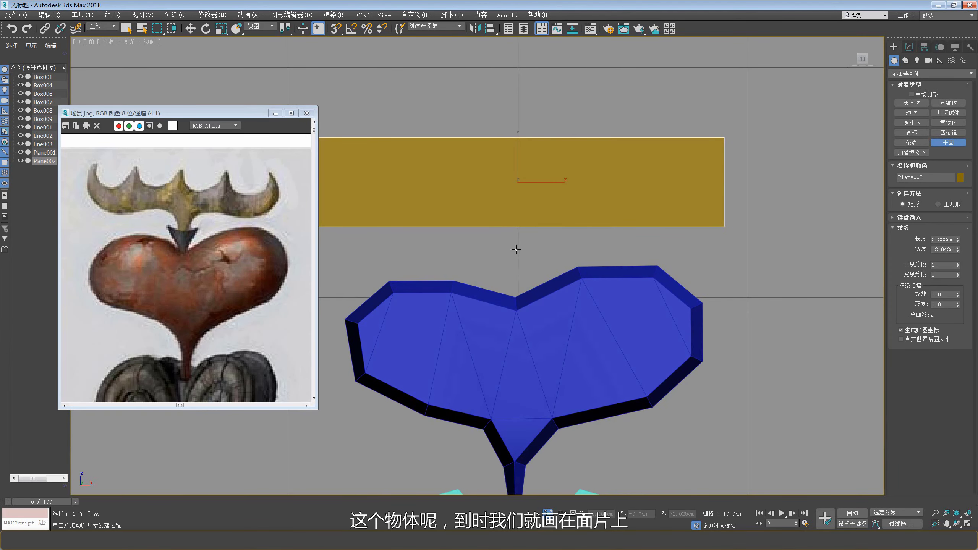
- Lower the plane about 1.15 cm toward the heart and convert it to an editable polygon
{"action": "key", "text": "w"}
{"action": "scroll", "coordinate": [509, 273], "scroll_direction": "down", "scroll_amount": 5}
{"action": "key", "text": "alt+w"}
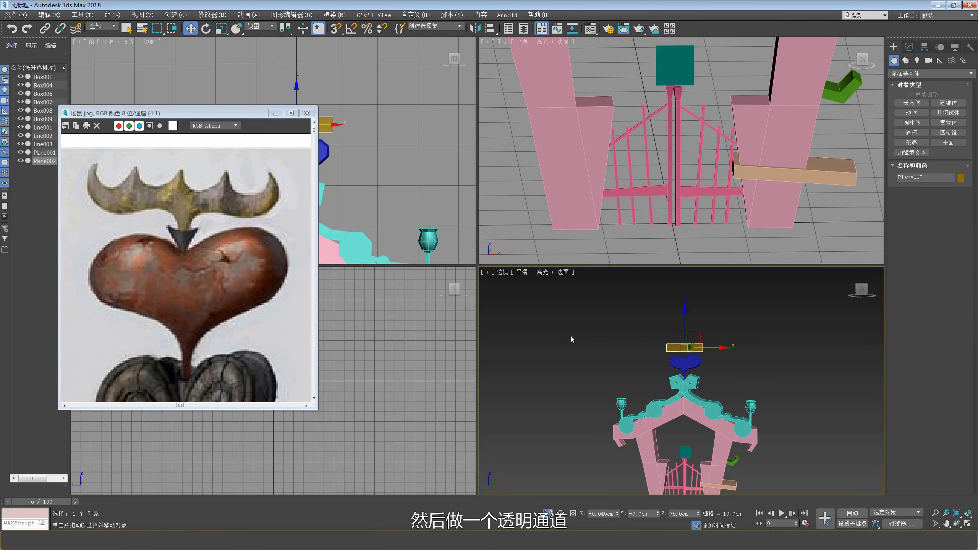
{"action": "key", "text": "alt+w"}
{"action": "scroll", "coordinate": [460, 196], "scroll_direction": "up", "scroll_amount": 5}
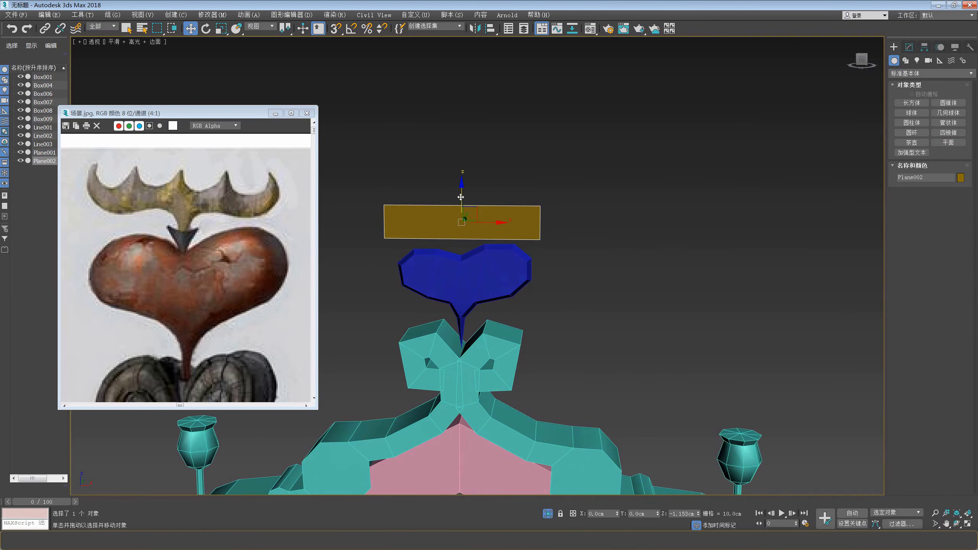
{"action": "middle_click_drag", "start_coordinate": [210, 245], "coordinate": [218, 245]}
{"action": "middle_click_drag", "start_coordinate": [424, 241], "coordinate": [515, 222]}
{"action": "scroll", "coordinate": [456, 264], "scroll_direction": "up", "scroll_amount": 1}
{"action": "scroll", "coordinate": [458, 262], "scroll_direction": "up", "scroll_amount": 2}
{"action": "right_click", "coordinate": [515, 222]}
{"action": "mouse_move", "coordinate": [543, 311]}
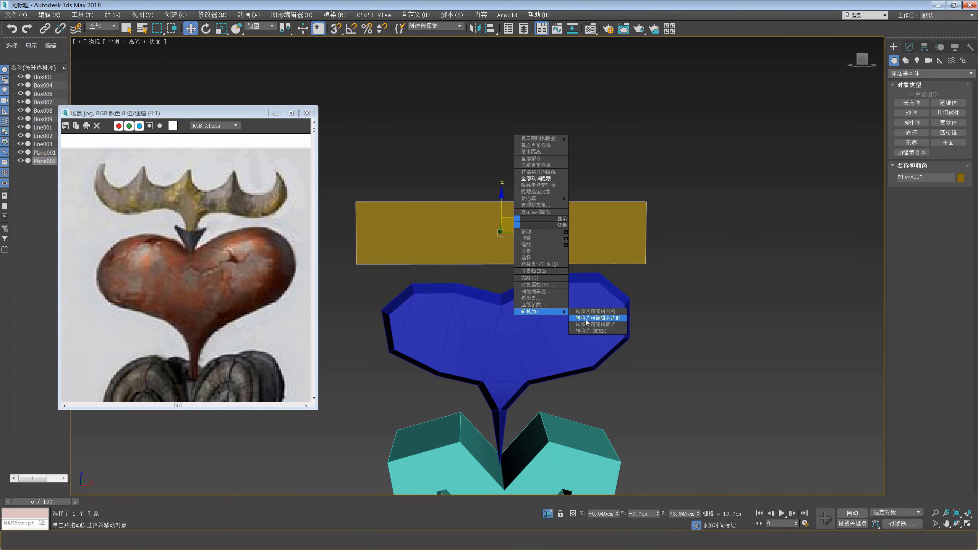
{"action": "left_click", "coordinate": [586, 319]}
- Connect the plane's long upper and lower edges with 2 segments and a pinch of -36
{"action": "key", "text": "2"}
{"action": "right_click", "coordinate": [526, 248]}
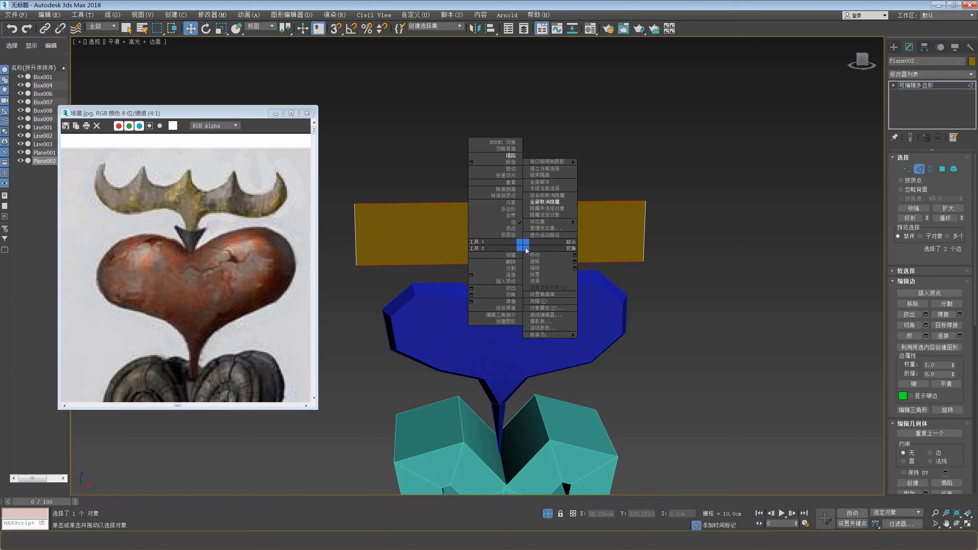
{"action": "left_click", "coordinate": [472, 275]}
{"action": "left_click", "coordinate": [484, 283]}
{"action": "left_click", "coordinate": [484, 270]}
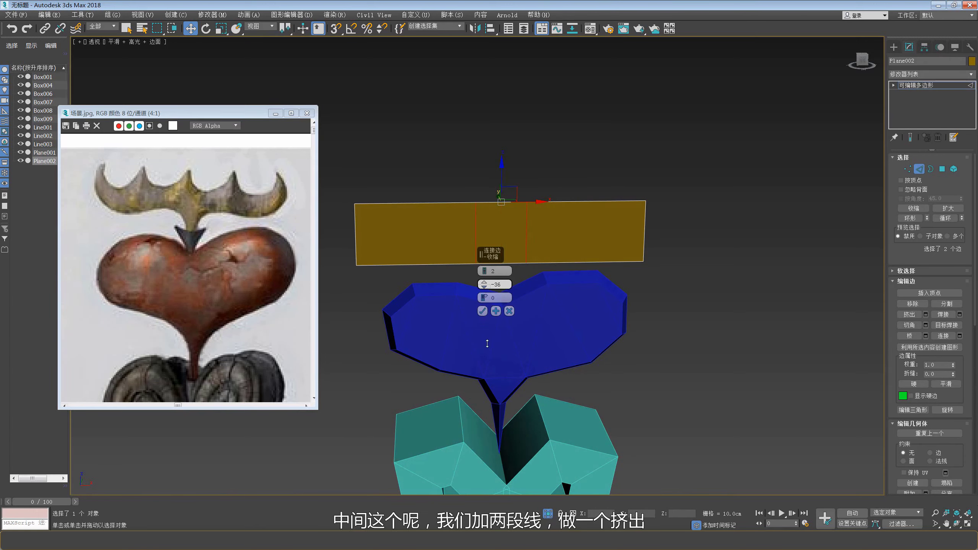
{"action": "left_click", "coordinate": [482, 311]}
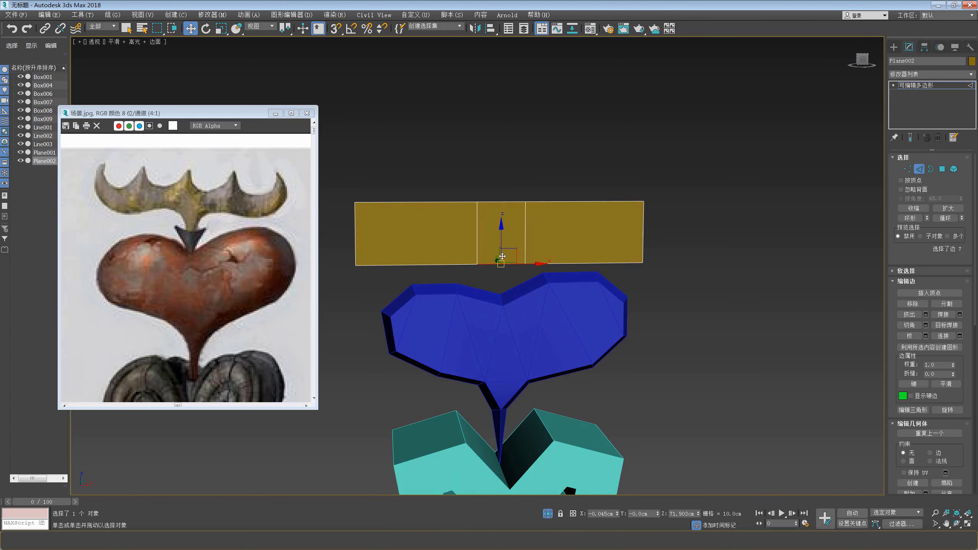
- Extend the plane's middle lower edge down to the heart as a stem, then raise the whole plane to Z 74.7 cm
{"action": "left_click_drag", "start_coordinate": [503, 242], "coordinate": [500, 286], "text": "shift"}
{"action": "scroll", "coordinate": [501, 284], "scroll_direction": "down", "scroll_amount": 2}
{"action": "middle_click_drag", "start_coordinate": [501, 282], "coordinate": [550, 270], "text": "alt"}
{"action": "scroll", "coordinate": [532, 265], "scroll_direction": "down", "scroll_amount": 2}
{"action": "left_click", "coordinate": [920, 170]}
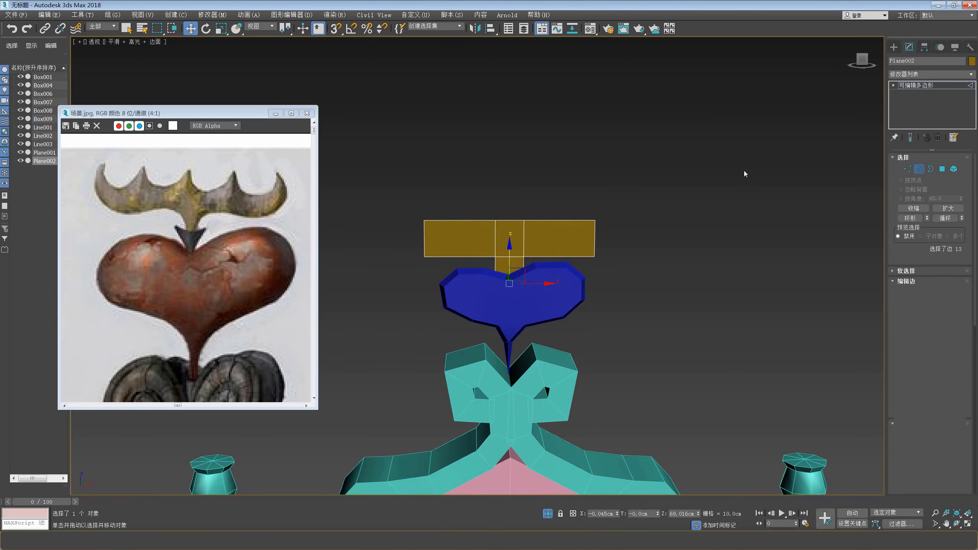
{"action": "left_click_drag", "start_coordinate": [515, 223], "coordinate": [509, 208]}
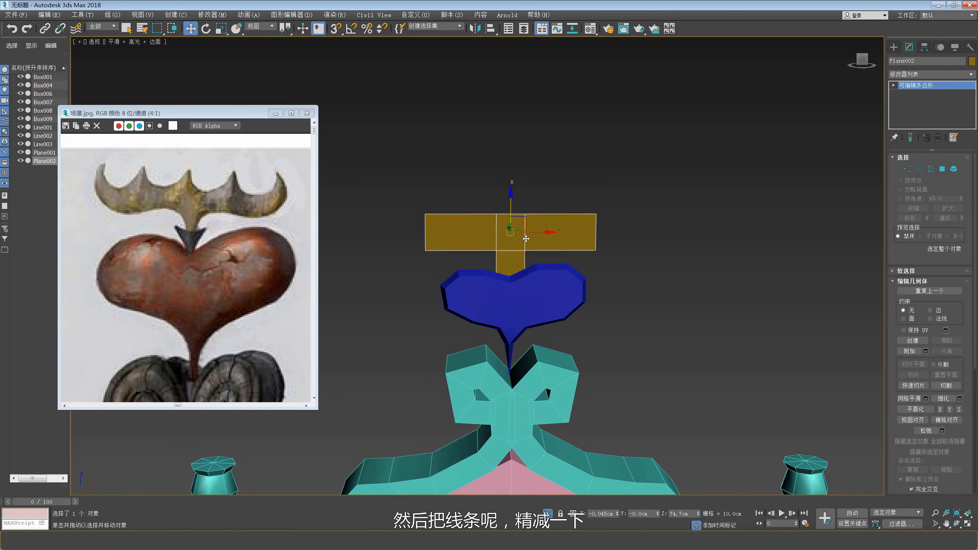
- Target-weld the two inner upper vertices of the plane to its outer upper corners to reduce the side faces to triangles
{"action": "scroll", "coordinate": [524, 238], "scroll_direction": "down", "scroll_amount": 6}
{"action": "mouse_move", "coordinate": [524, 237]}
{"action": "middle_mouse_down", "text": "alt"}
{"action": "mouse_move", "coordinate": [541, 229]}
{"action": "mouse_move", "coordinate": [526, 227]}
{"action": "middle_mouse_up", "text": "alt"}
{"action": "scroll", "coordinate": [542, 228], "scroll_direction": "up", "scroll_amount": 5}
{"action": "scroll", "coordinate": [526, 227], "scroll_direction": "up", "scroll_amount": 2}
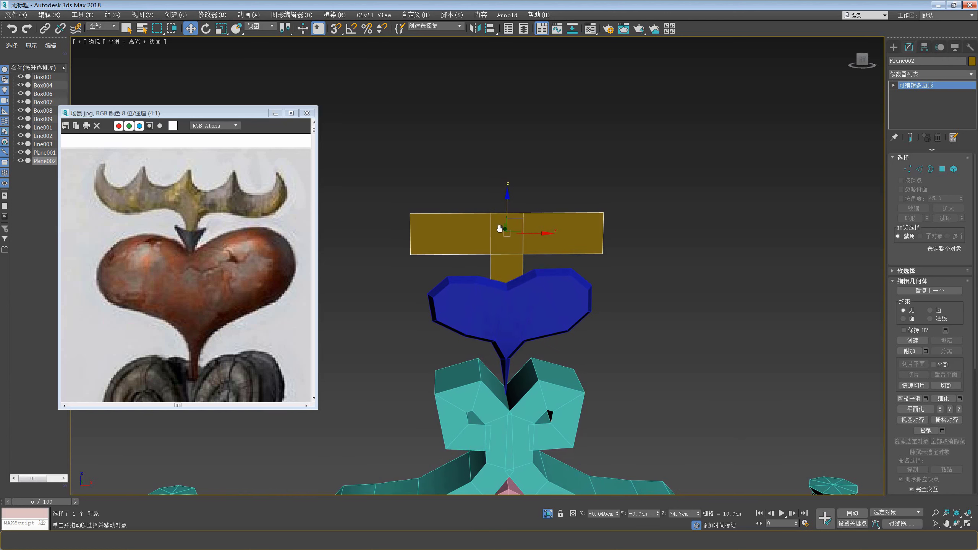
{"action": "right_click", "coordinate": [509, 227]}
{"action": "left_click", "coordinate": [523, 215]}
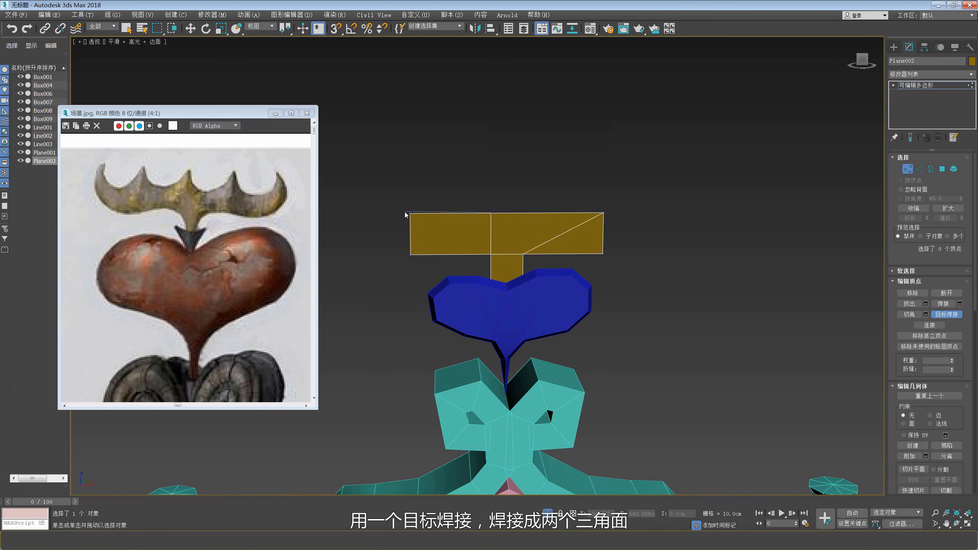
{"action": "right_click", "coordinate": [436, 212]}
- Compare the whole gate's large shapes and small details with the reference image
{"action": "scroll", "coordinate": [437, 213], "scroll_direction": "down", "scroll_amount": 2}
{"action": "middle_click_drag", "start_coordinate": [436, 212], "coordinate": [488, 223], "text": "alt"}
{"action": "scroll", "coordinate": [518, 252], "scroll_direction": "down", "scroll_amount": 5}
{"action": "scroll", "coordinate": [245, 265], "scroll_direction": "down", "scroll_amount": 1}
{"action": "scroll", "coordinate": [245, 264], "scroll_direction": "down", "scroll_amount": 2}
{"action": "scroll", "coordinate": [437, 260], "scroll_direction": "down", "scroll_amount": 2}
{"action": "middle_click_drag", "start_coordinate": [437, 260], "coordinate": [459, 241], "text": "alt"}
{"action": "scroll", "coordinate": [235, 249], "scroll_direction": "up", "scroll_amount": 1}
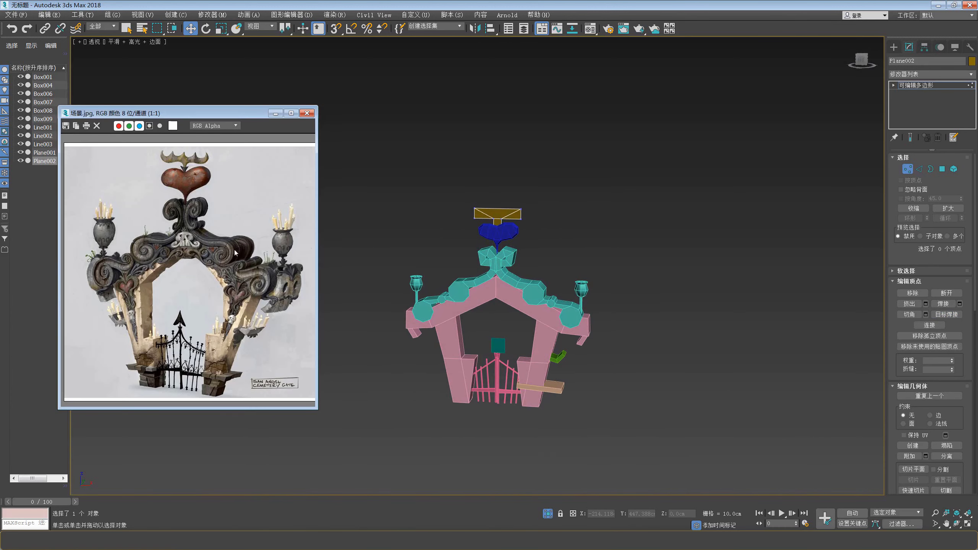
{"action": "scroll", "coordinate": [500, 258], "scroll_direction": "up", "scroll_amount": 2}
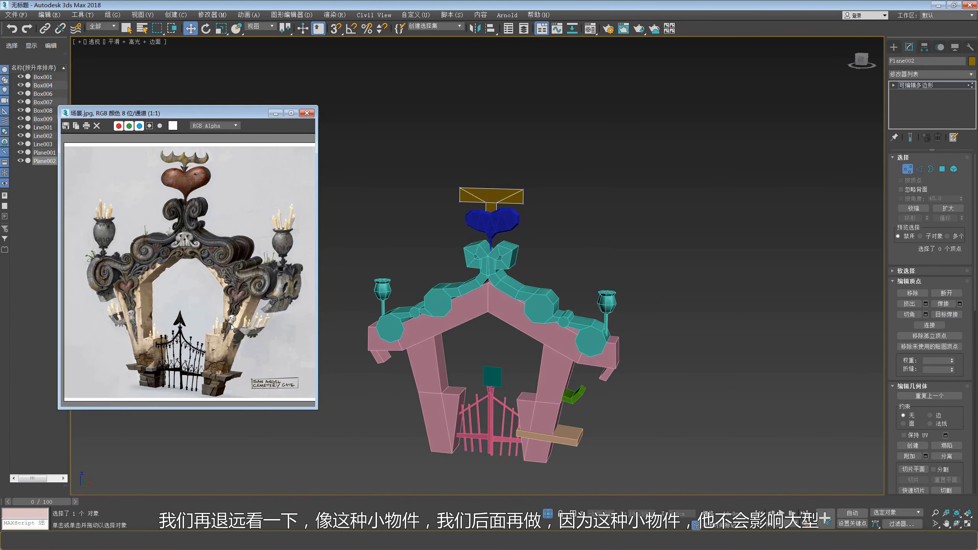
{"action": "scroll", "coordinate": [273, 298], "scroll_direction": "up", "scroll_amount": 1}
{"action": "scroll", "coordinate": [176, 309], "scroll_direction": "down", "scroll_amount": 1}
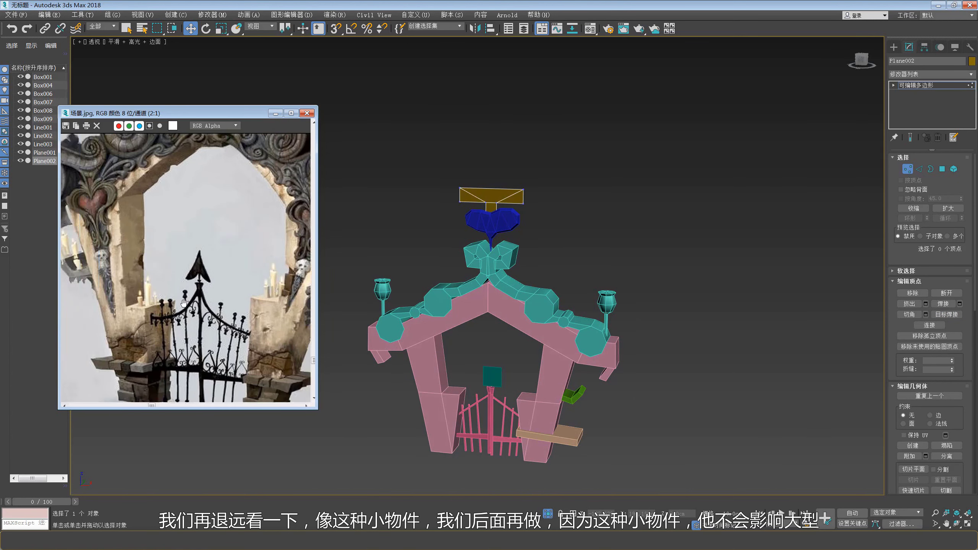
{"action": "scroll", "coordinate": [165, 276], "scroll_direction": "up", "scroll_amount": 1}
{"action": "scroll", "coordinate": [193, 234], "scroll_direction": "down", "scroll_amount": 2}
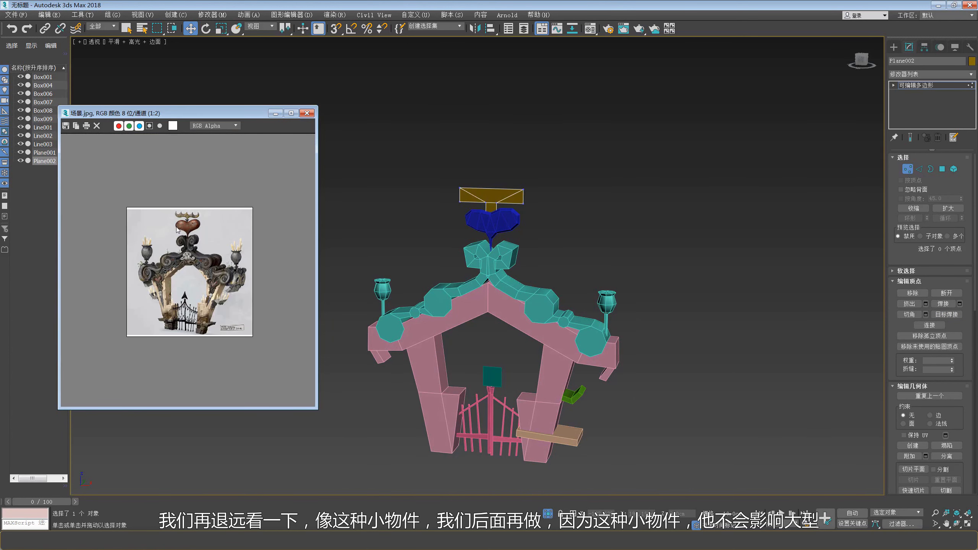
{"action": "scroll", "coordinate": [524, 281], "scroll_direction": "down", "scroll_amount": 3}
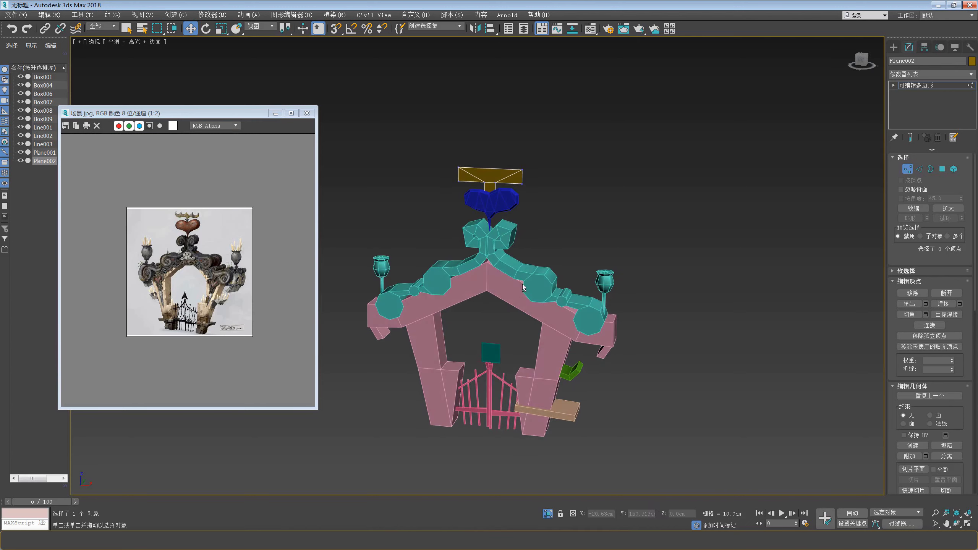
{"action": "left_click", "coordinate": [908, 169]}
{"action": "mouse_move", "coordinate": [531, 328]}
{"action": "middle_mouse_down", "text": "alt"}
{"action": "mouse_move", "coordinate": [542, 312]}
{"action": "mouse_move", "coordinate": [541, 332]}
{"action": "middle_mouse_up", "text": "alt"}
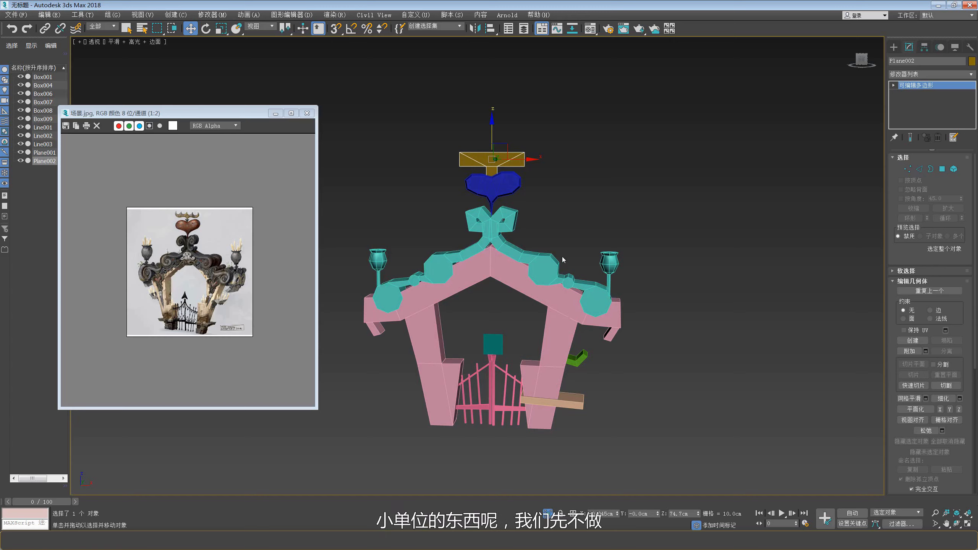
- Deselect the horn plane and save the scene as 01 in the 场景案例 folder in 3ds Max format
{"action": "left_click", "coordinate": [677, 190]}
{"action": "key", "text": "f"}
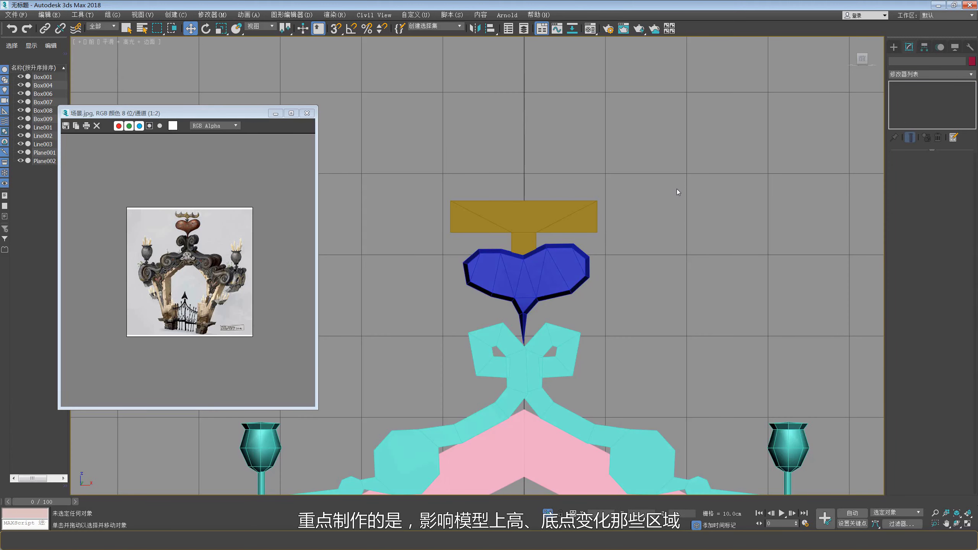
{"action": "key", "text": "z"}
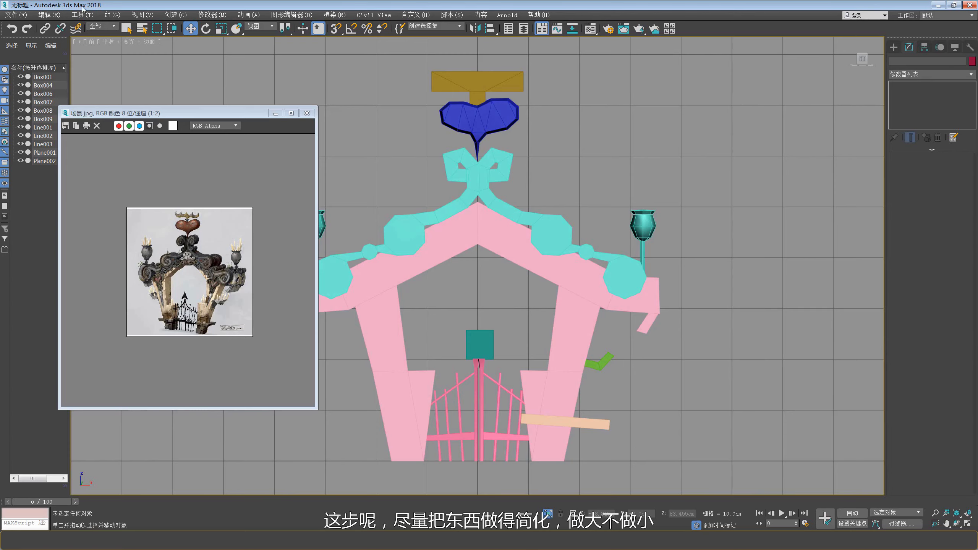
{"action": "left_click", "coordinate": [11, 15]}
{"action": "left_click", "coordinate": [25, 84]}
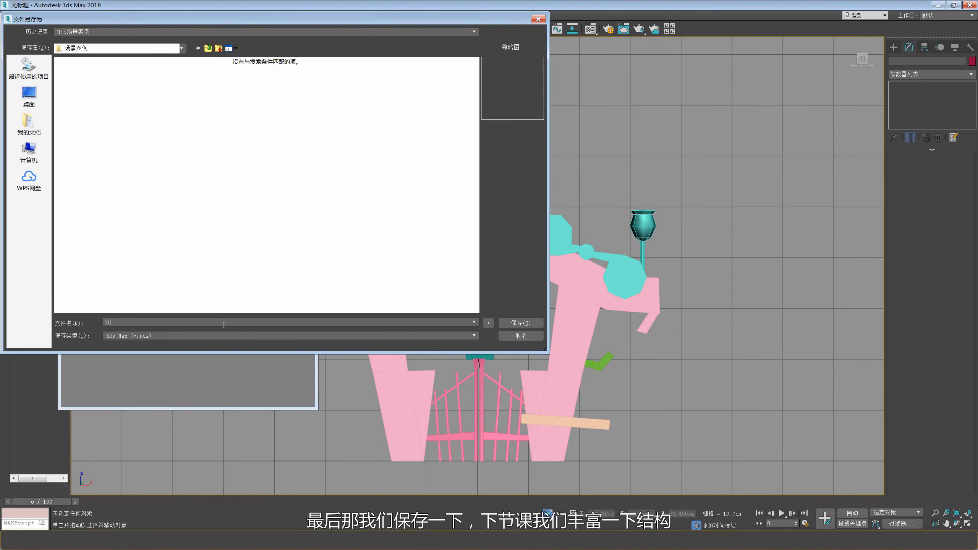
{"action": "left_click", "coordinate": [515, 324]}
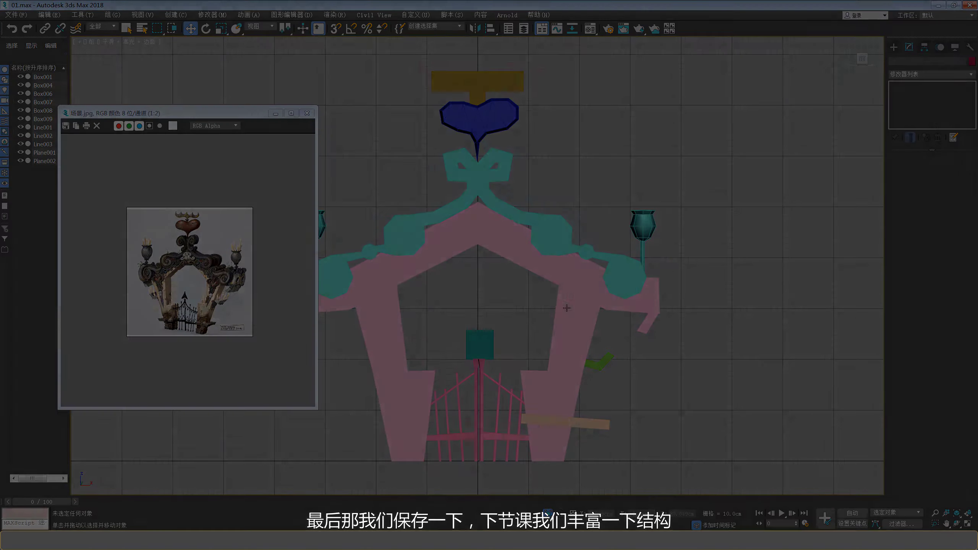